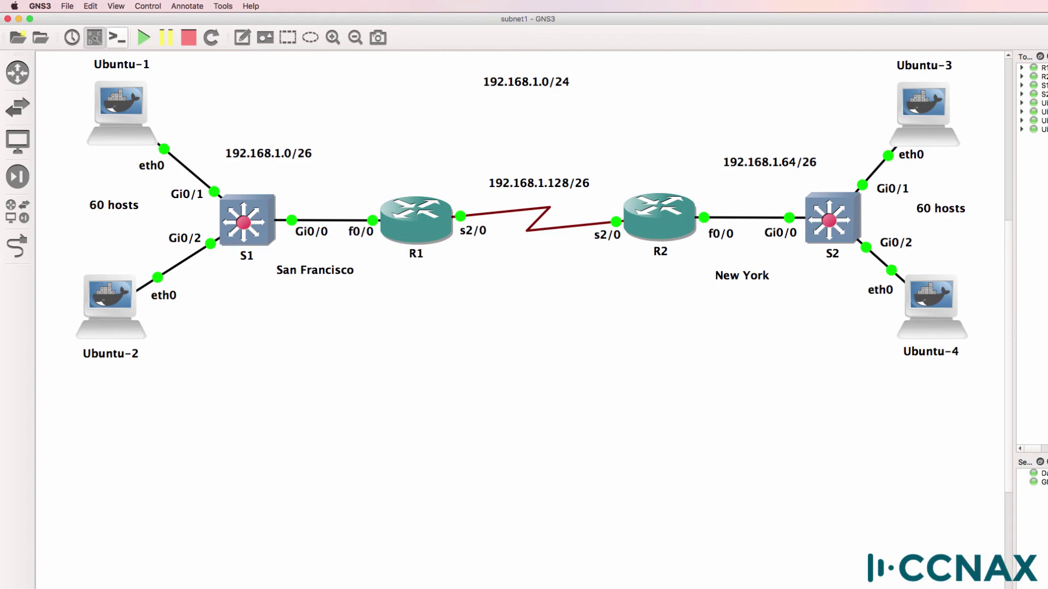
Step: Title the notes 'Subnet' and add a '1st host' heading below the binary rows
key("super+Tab")
key("Return")
type("Sube")
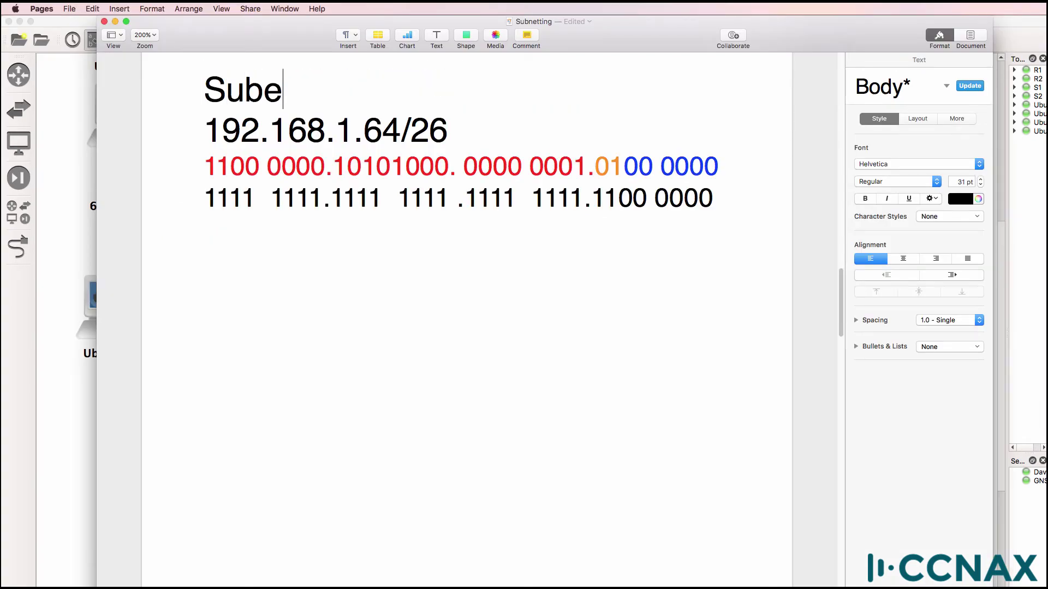
key("BackSpace")
type("net")
key("Down")
key("Down")
key("Down")
key("Down")
key("Down")
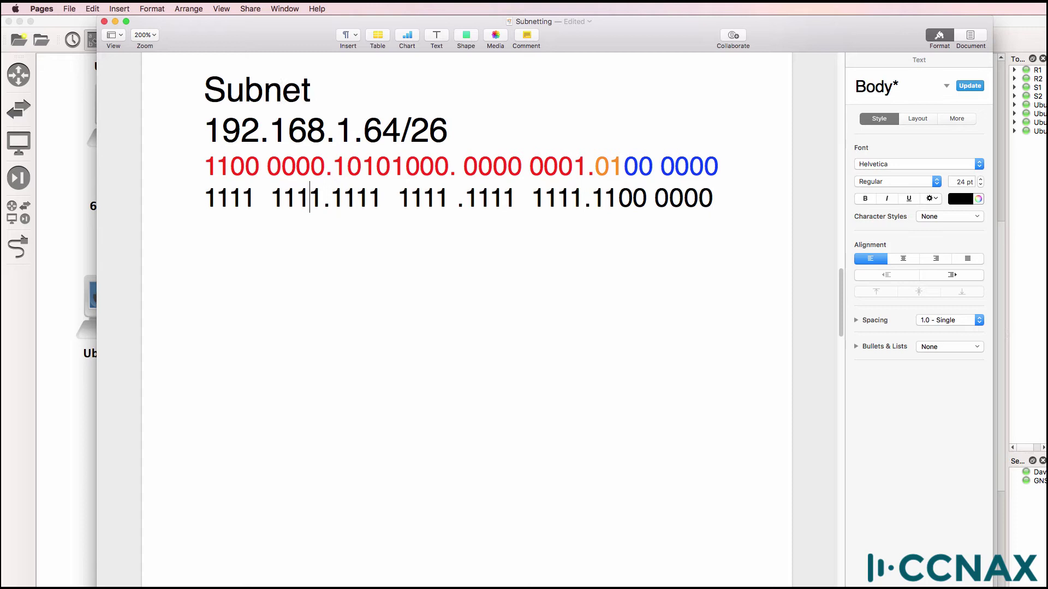
type("1st host")
Step: Copy the 192.168.1.64/26 address and binary lines under the 1st host heading
left_click(204, 130)
key("shift+Down")
key("shift+Down")
key("shift+Down")
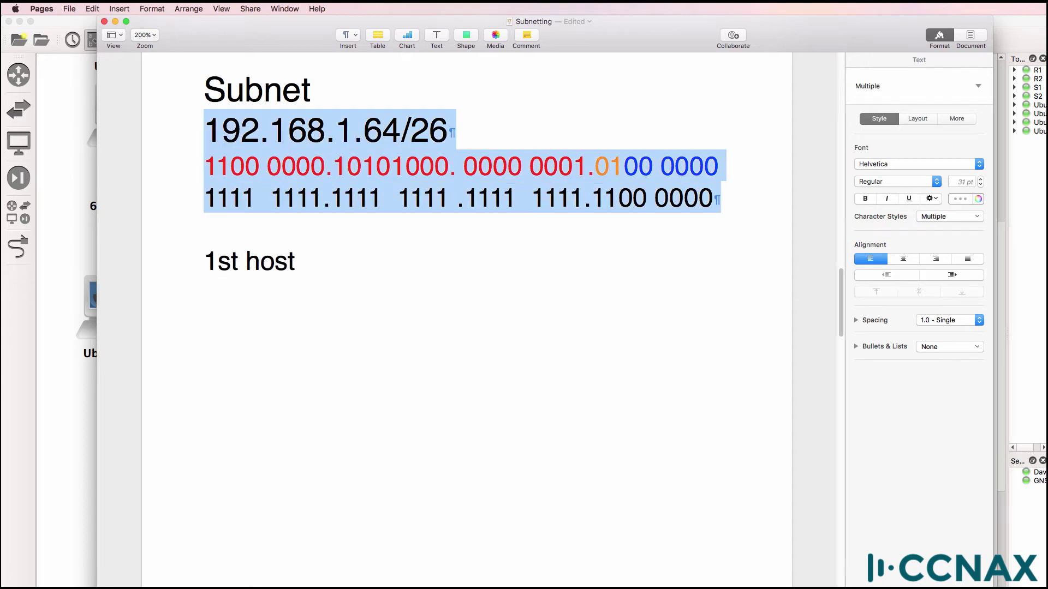
key("ctrl+c")
left_click(206, 293)
key("ctrl+v")
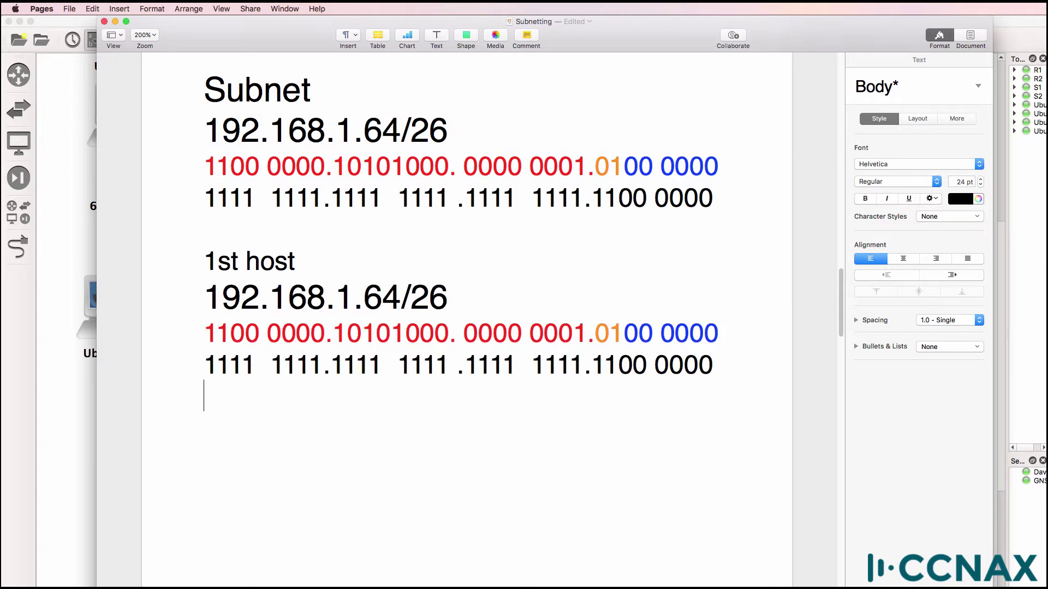
key("Up")
key("Up")
Step: Put a placeholder in the copied address and set the last host bit to 1 (0100 0001)
left_click(429, 296)
key("Left")
key("Left")
key("BackSpace")
key("BackSpace")
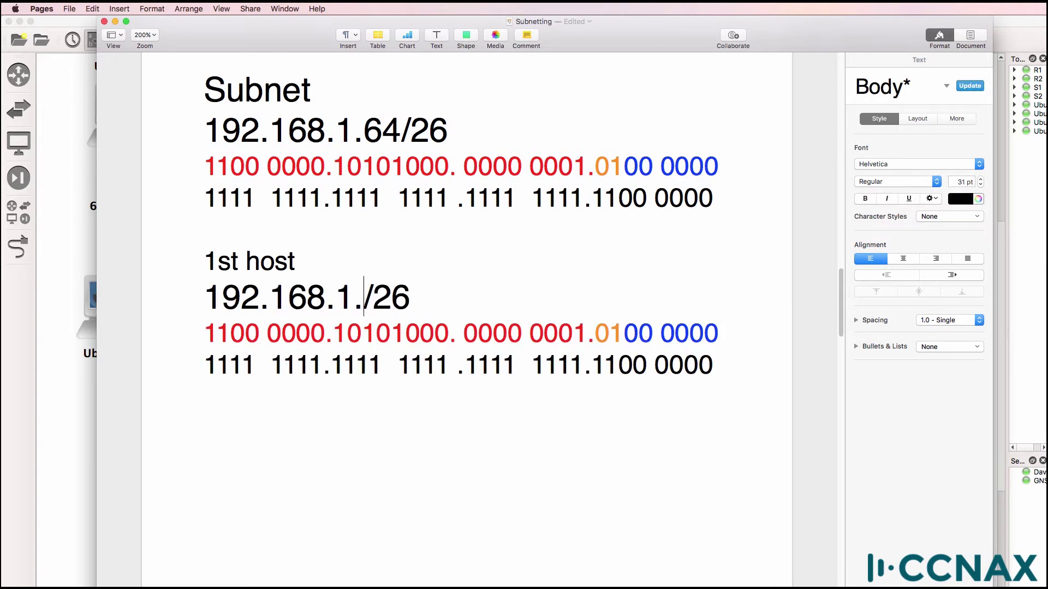
type("?")
key("Down")
key("Right")
key("Right")
key("Right")
key("Right")
key("Right")
key("Right")
key("Right")
key("Right")
key("Right")
key("Right")
key("Right")
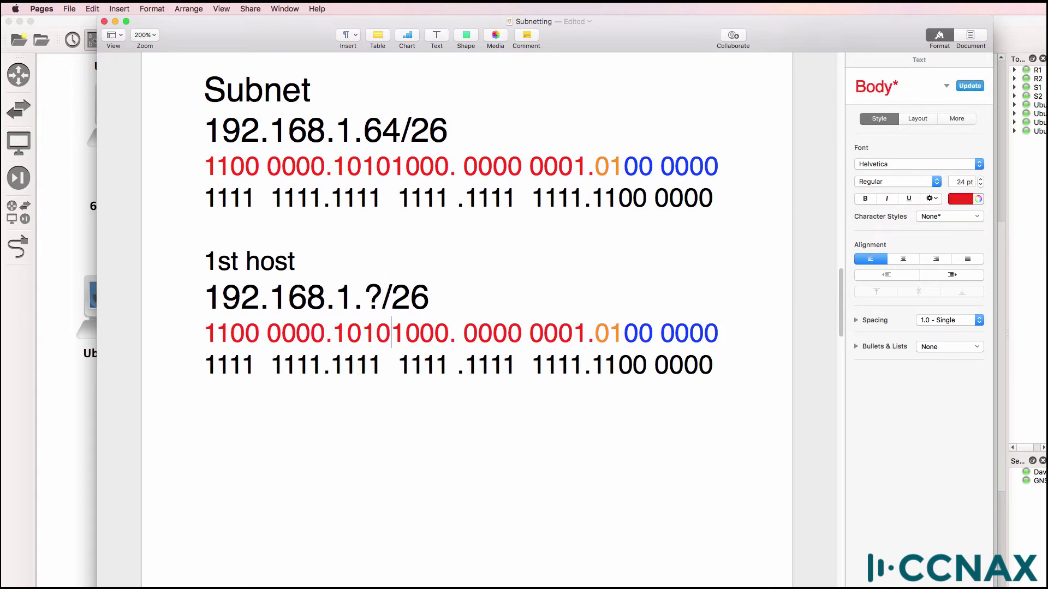
key("Right")
key("Right")
key("Right")
key("Right")
key("Right")
key("Right")
key("Right")
key("Right")
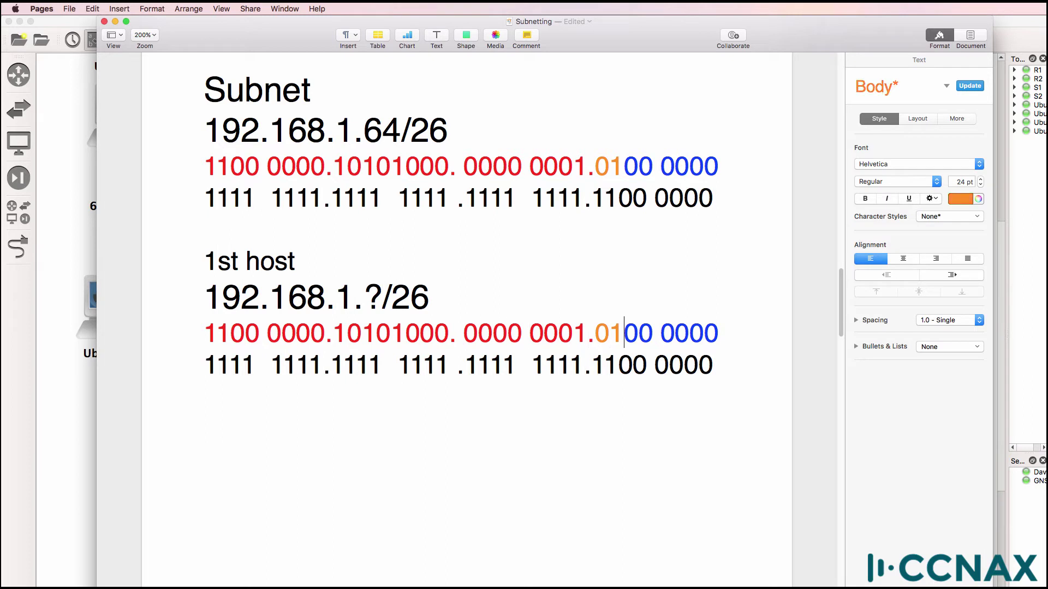
key("shift+Right")
key("shift+Right")
key("shift+Right")
key("shift+Right")
key("shift+Right")
key("shift+Right")
key("shift+Right")
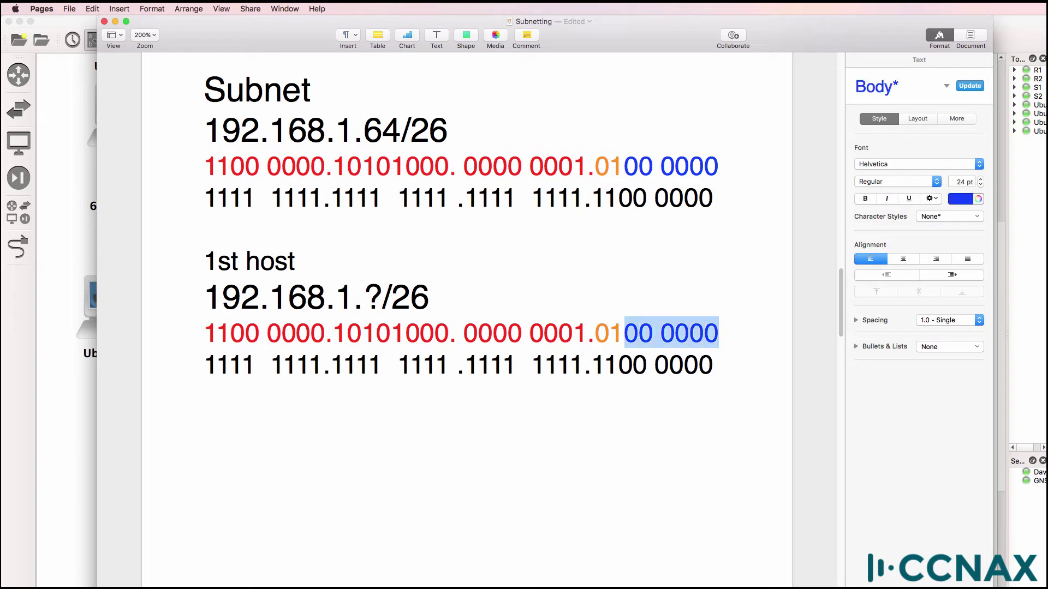
key("Right")
key("BackSpace")
type("1")
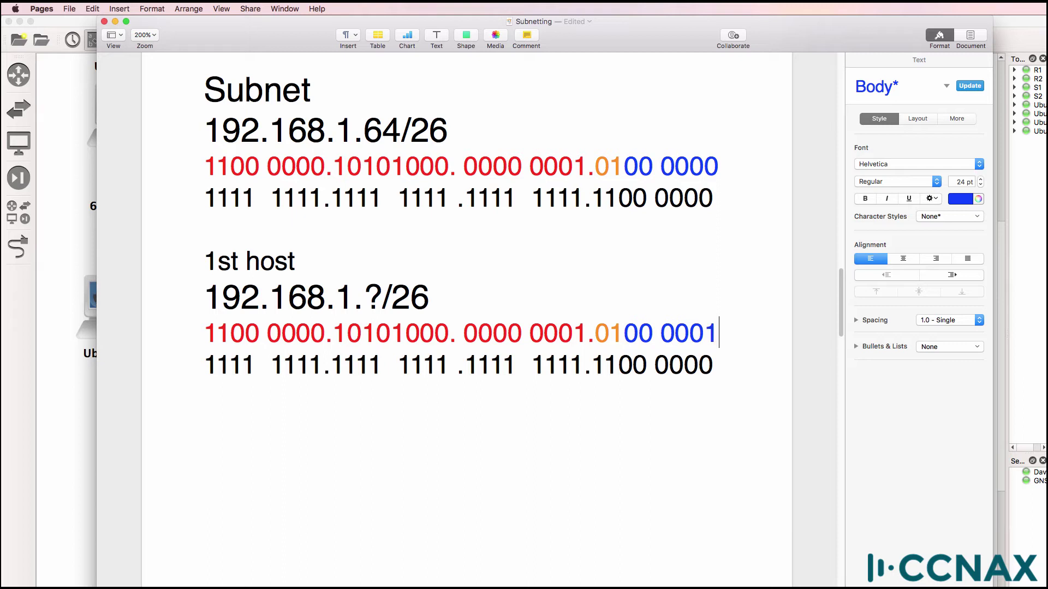
key("shift+Left")
key("shift+Left")
key("shift+Left")
key("shift+Left")
key("shift+Left")
key("shift+Left")
key("shift+Left")
key("shift+Left")
key("shift+Left")
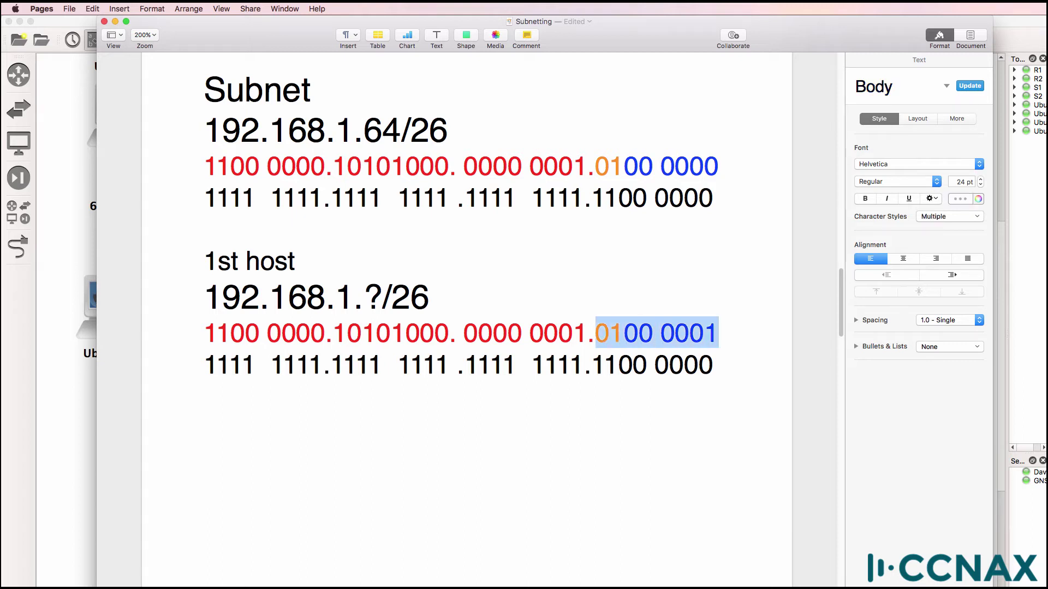
Step: Highlight the changed bits, then replace the placeholder so the address reads 192.168.1.65/26
left_click(373, 291)
double_click(372, 291)
left_click_drag(596, 333, 719, 338)
left_click_drag(616, 336, 622, 334)
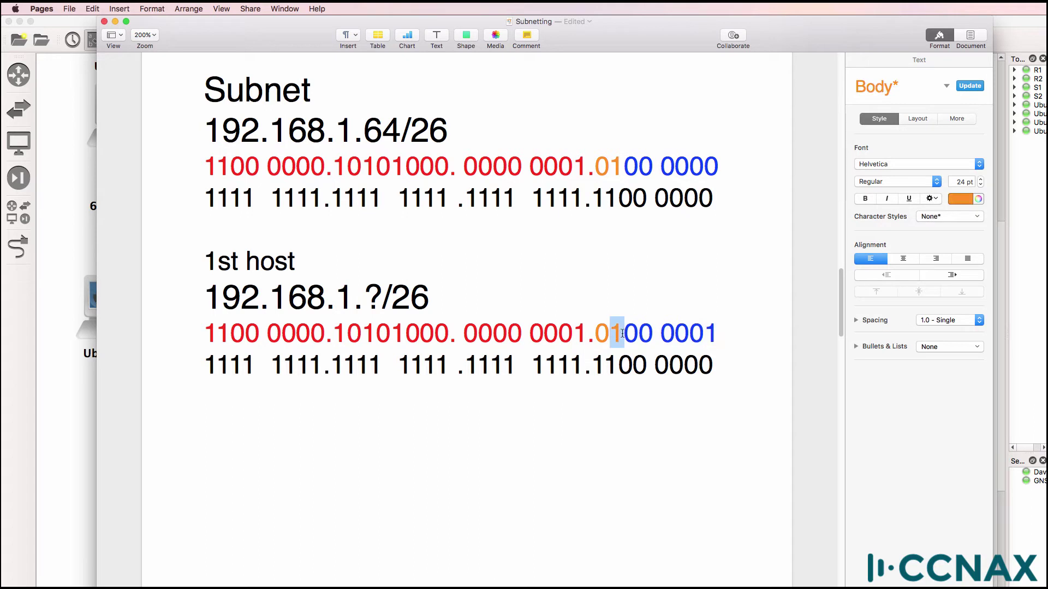
left_click_drag(609, 164, 623, 163)
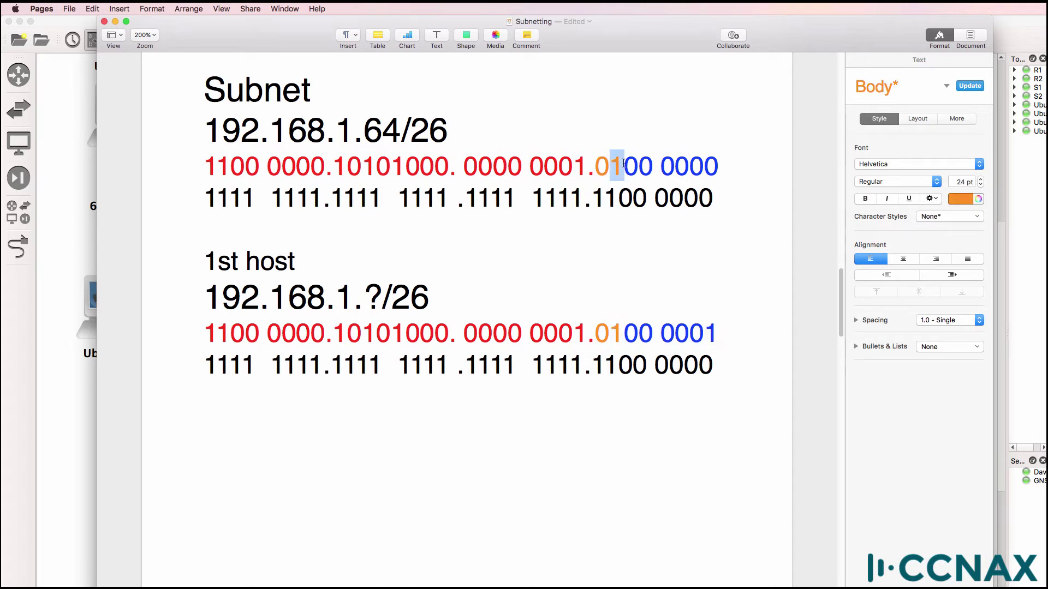
left_click_drag(705, 333, 718, 333)
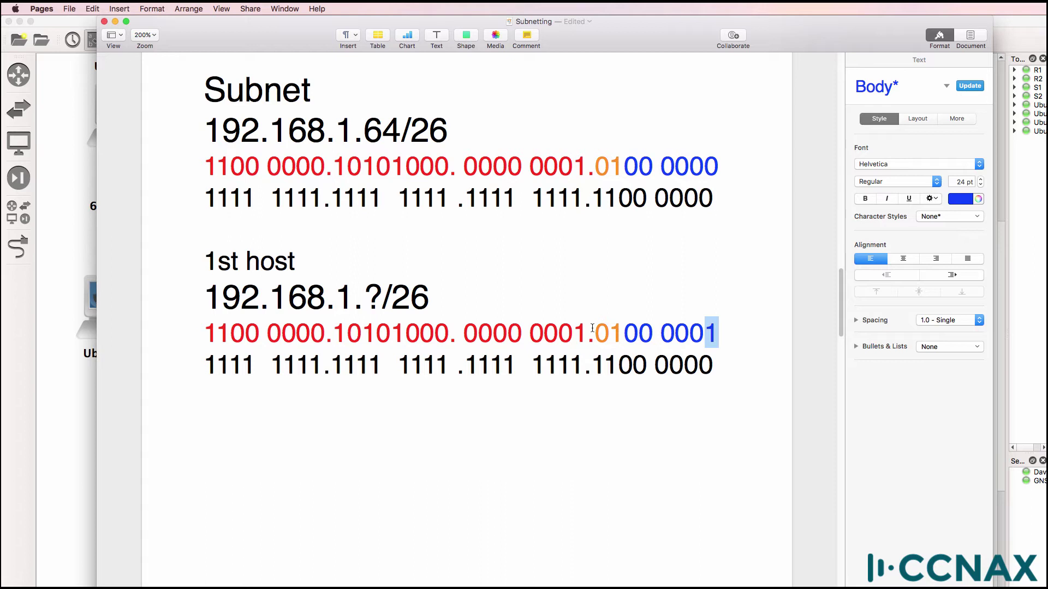
left_click(379, 289)
key("BackSpace")
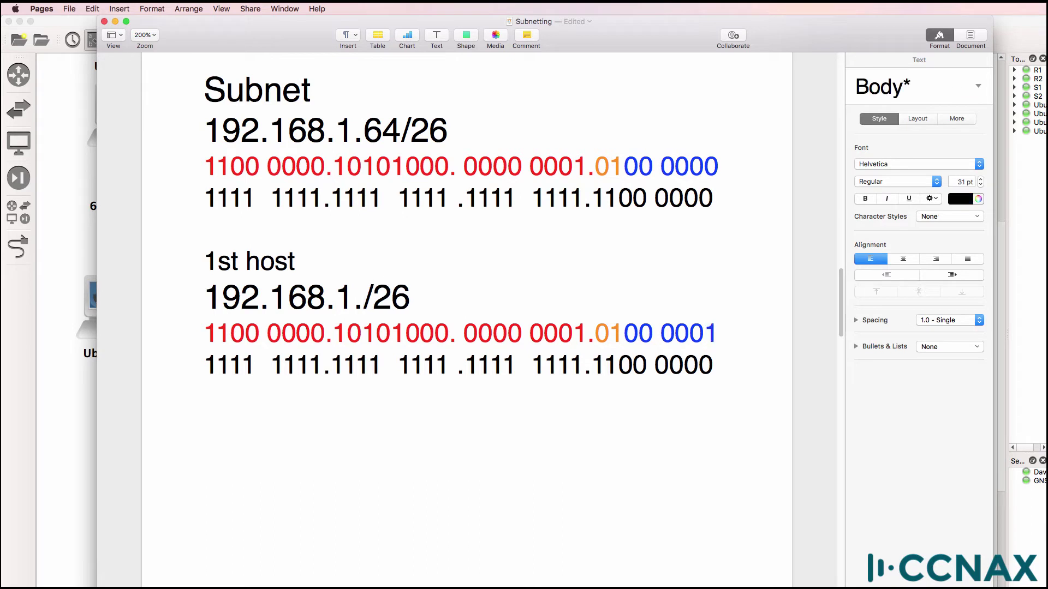
type("65")
left_click(204, 261)
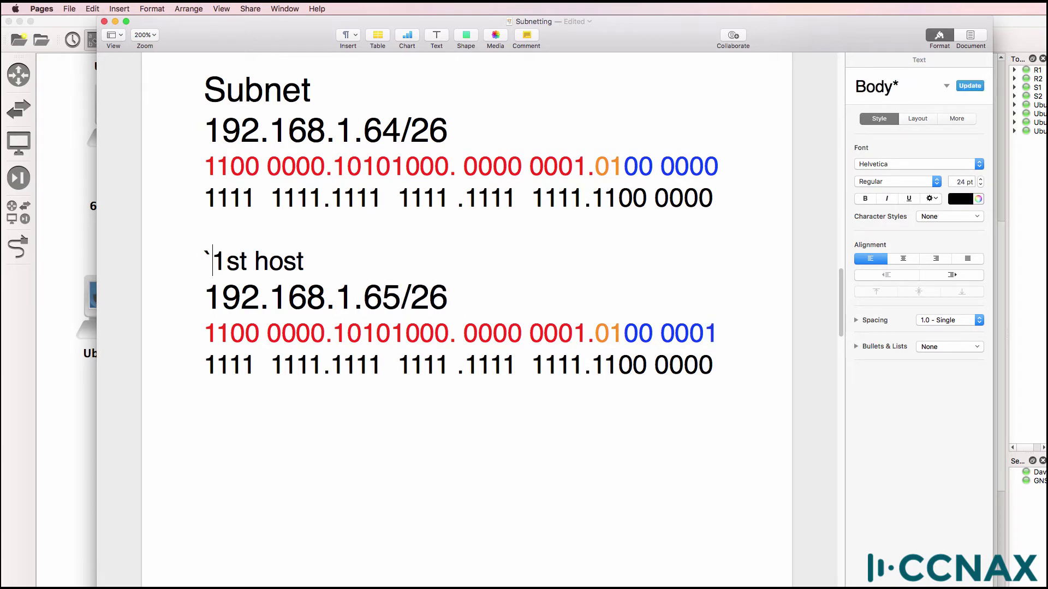
Step: Duplicate the 1st host block on a new line below it
key("shift+Down")
key("shift+Down")
key("shift+Down")
key("shift+Down")
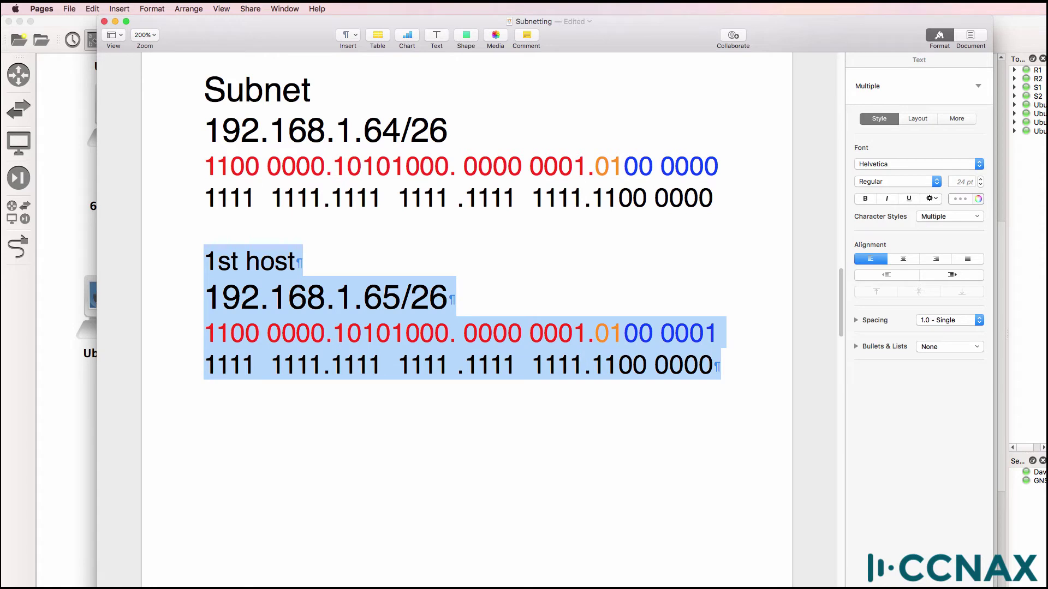
key("super+c")
key("Right")
key("Return")
key("Return")
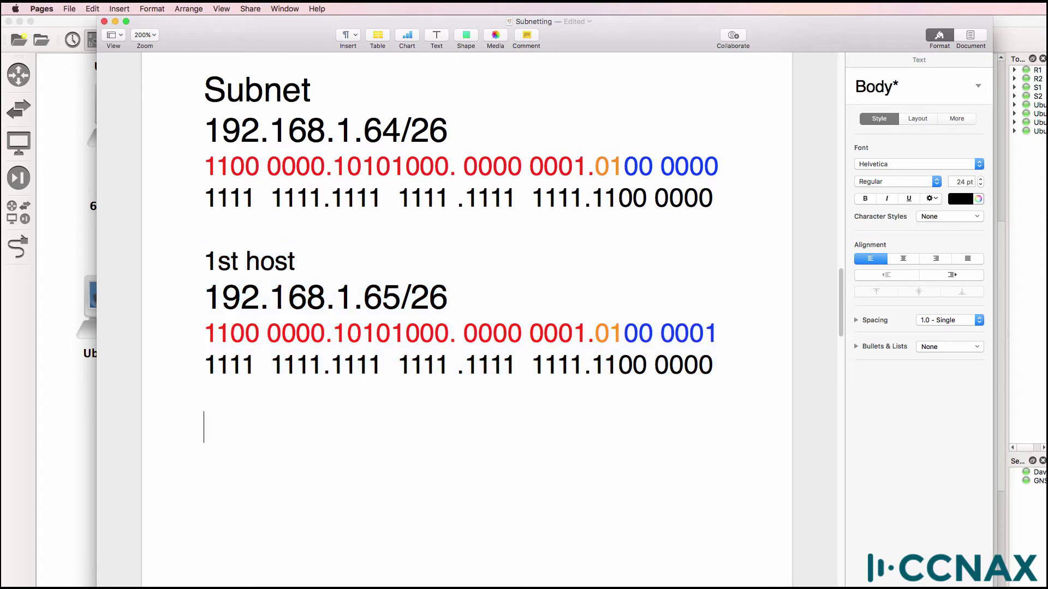
key("super+v")
Step: Rename the copy's heading to Broadcast and replace its 65 octet with a placeholder
key("Up")
key("Up")
key("Up")
key("Delete")
key("Delete")
key("Delete")
key("Delete")
key("Delete")
key("Delete")
key("Delete")
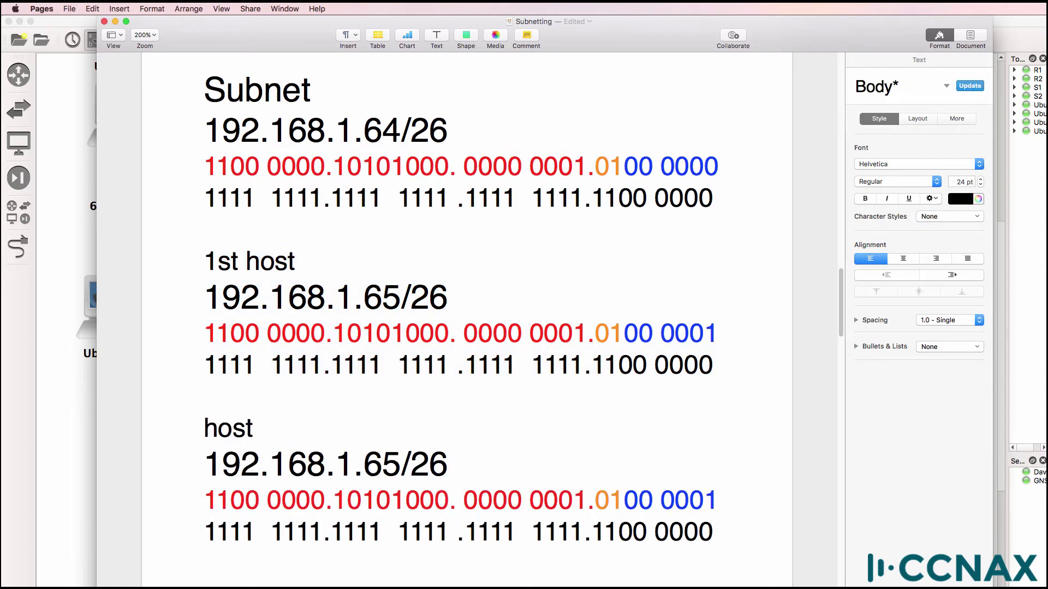
key("Delete")
type("nr")
key("BackSpace")
key("BackSpace")
type("Broa")
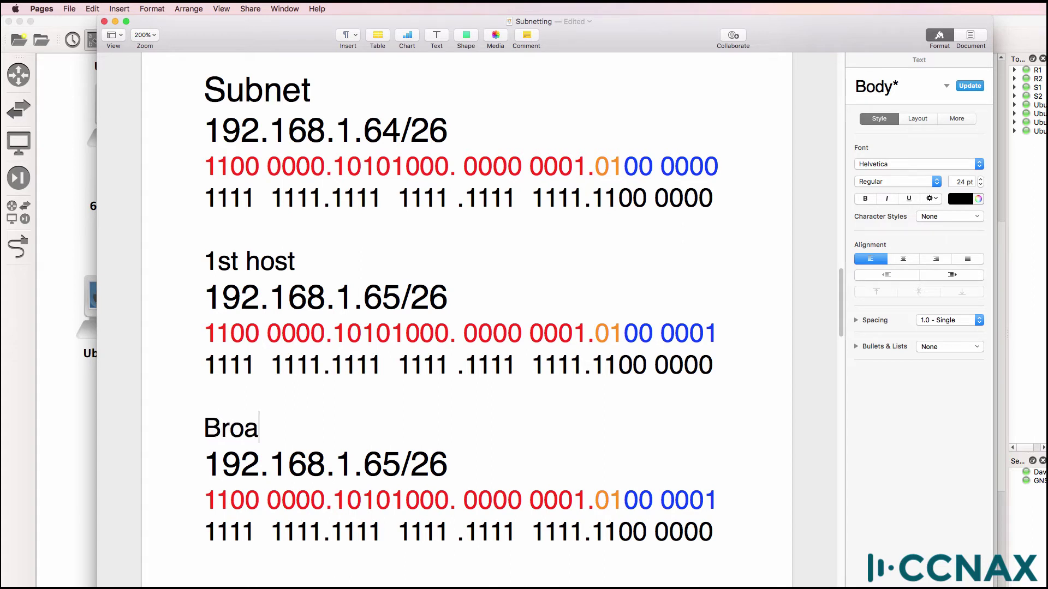
type("dcast")
key("Down")
key("Right")
key("Right")
key("Right")
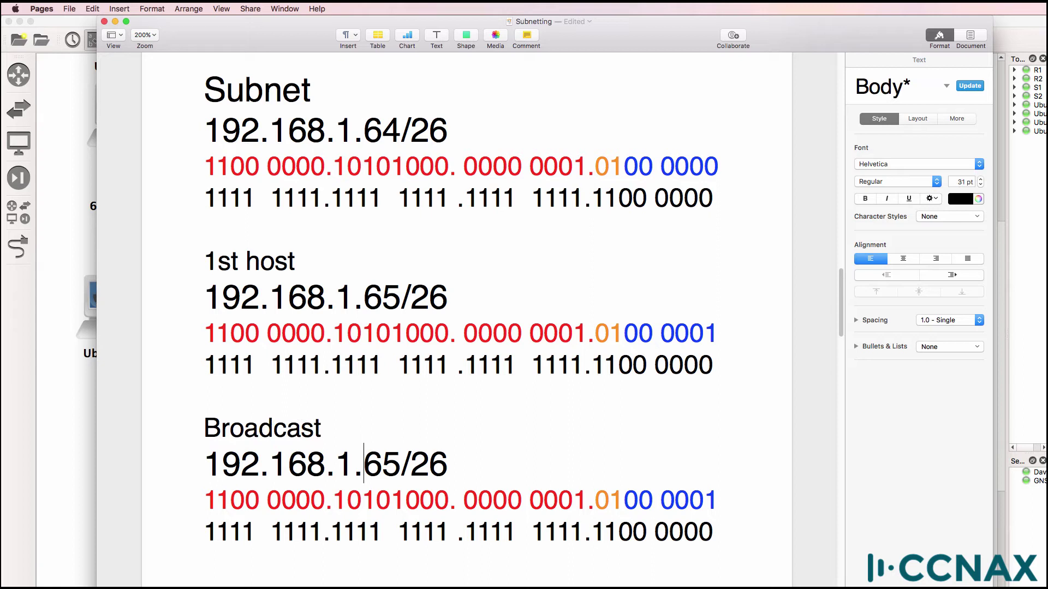
key("Delete")
Step: Set the copy's binary host bits to all ones, giving 0111 1111
key("Delete")
type("?")
key("Down")
key("Right")
key("Right")
key("Right")
key("Right")
key("Right")
key("Right")
key("Right")
key("Right")
key("Right")
key("Right")
key("Right")
key("Right")
key("Right")
key("Right")
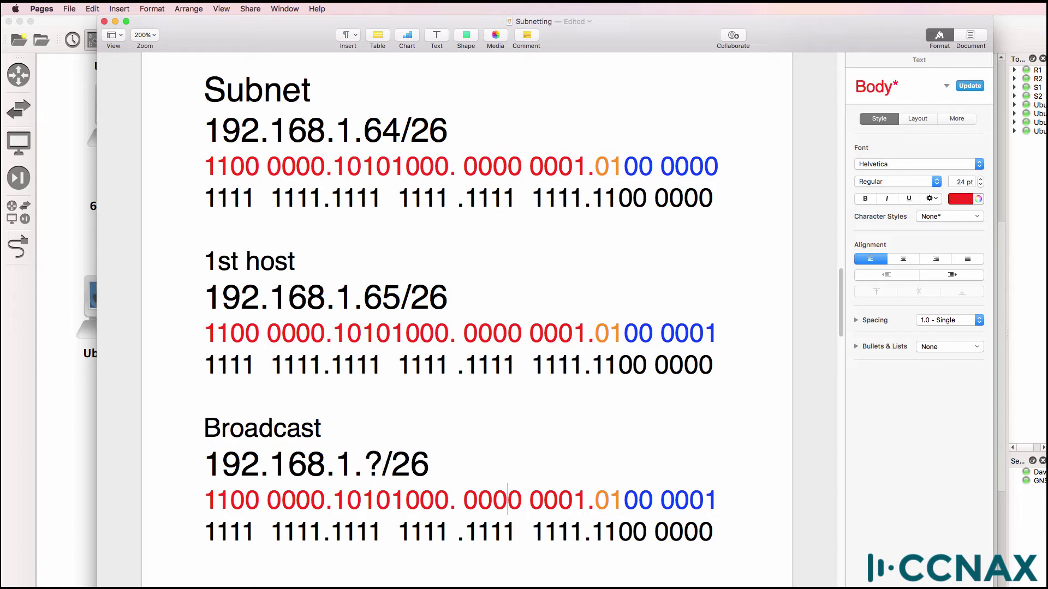
key("Right")
key("Right")
key("Right")
key("Right")
key("Delete")
key("BackSpace")
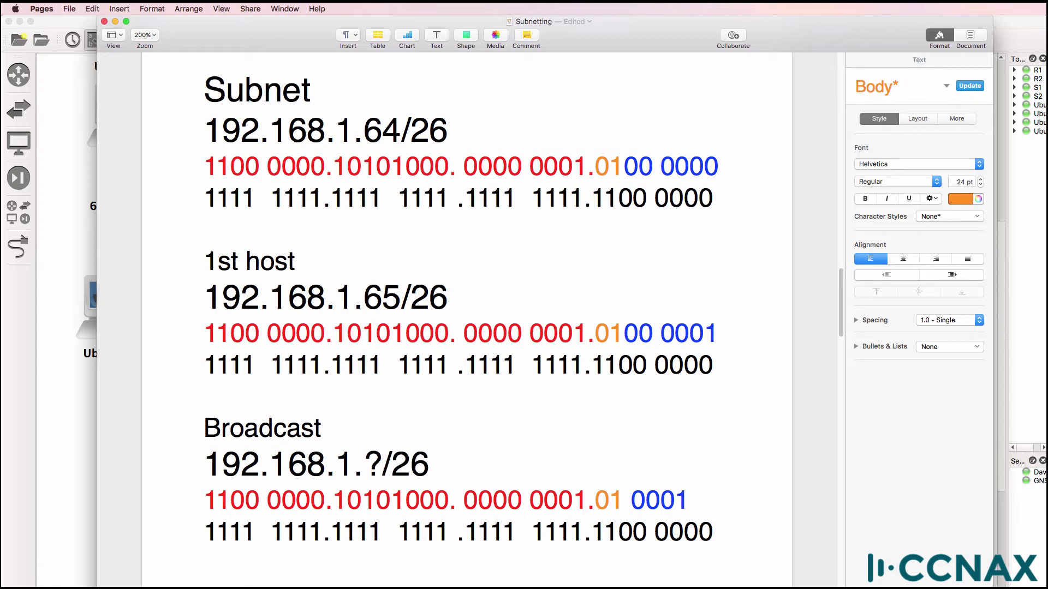
type("11")
key("Right")
key("Delete")
key("Delete")
key("Delete")
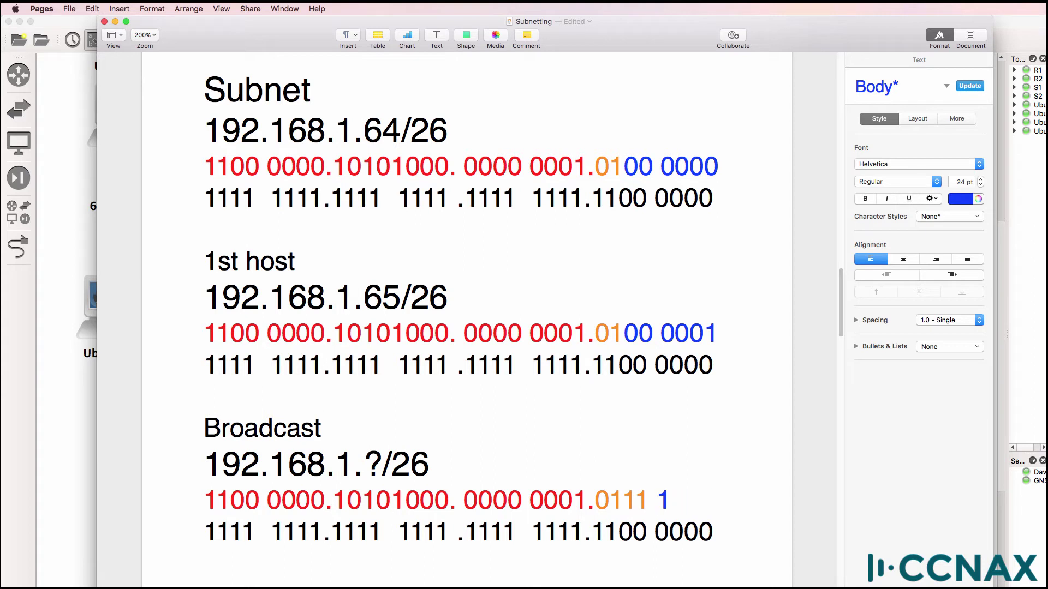
type("111")
key("Left")
key("Left")
key("Left")
key("Left")
key("Left")
key("Left")
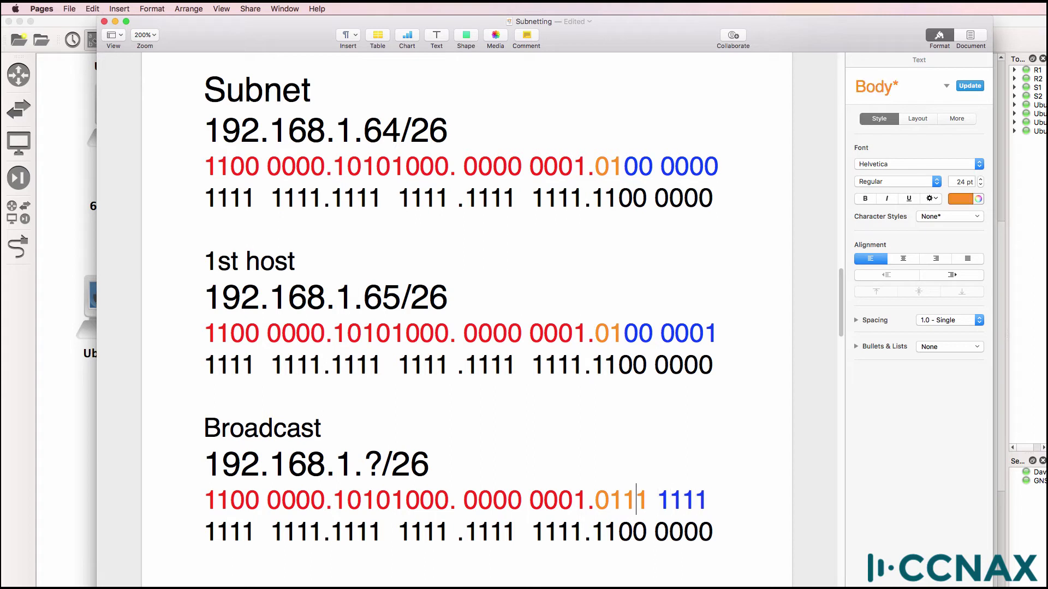
key("shift+Right")
key("shift+Right")
key("shift+Right")
key("shift+Right")
key("shift+Right")
key("shift+Right")
key("shift+Right")
key("shift+Right")
key("shift+Right")
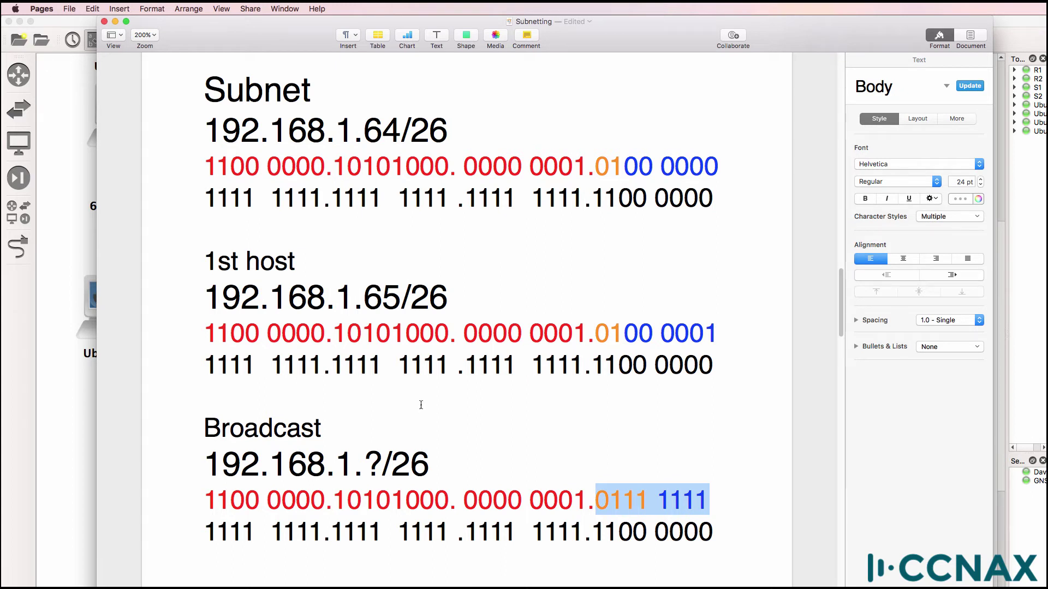
Step: Highlight the host bits and set the Broadcast address to 192.168.1.127/26
left_click(593, 493)
left_click_drag(595, 496, 710, 501)
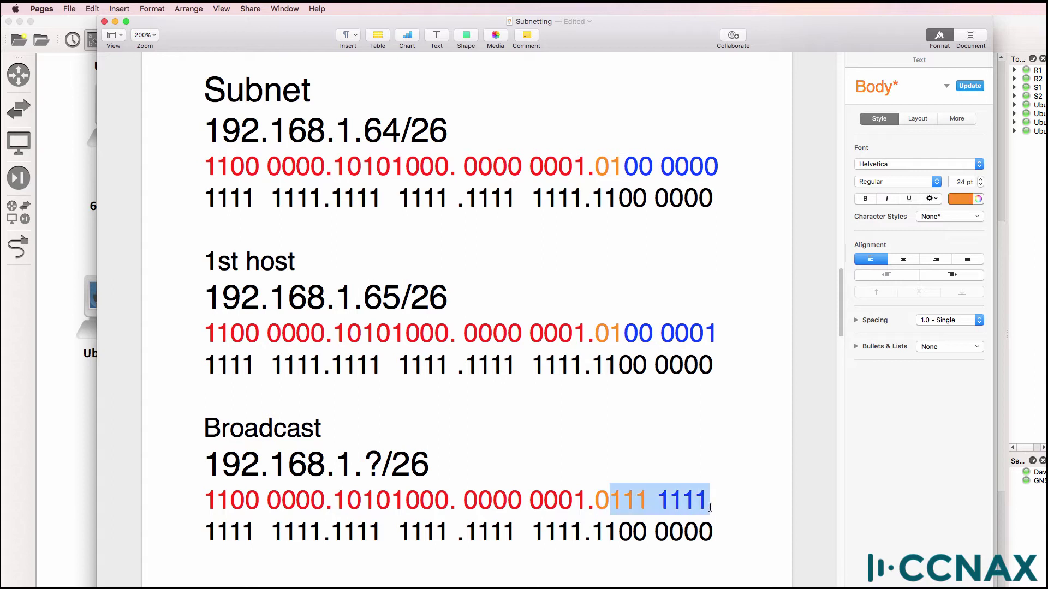
double_click(369, 463)
key("BackSpace")
type("127")
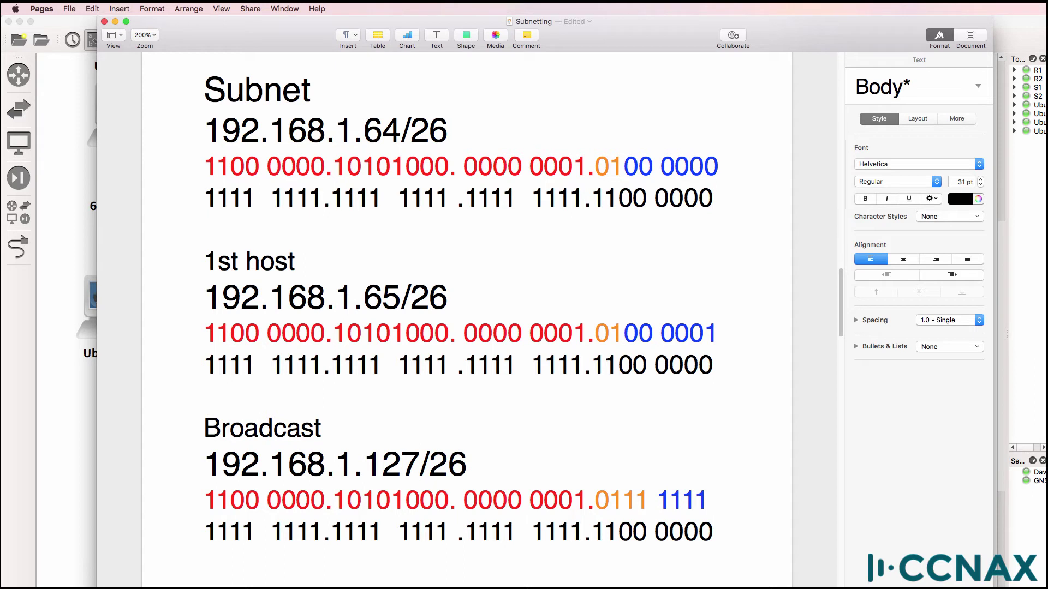
triple_click(251, 261)
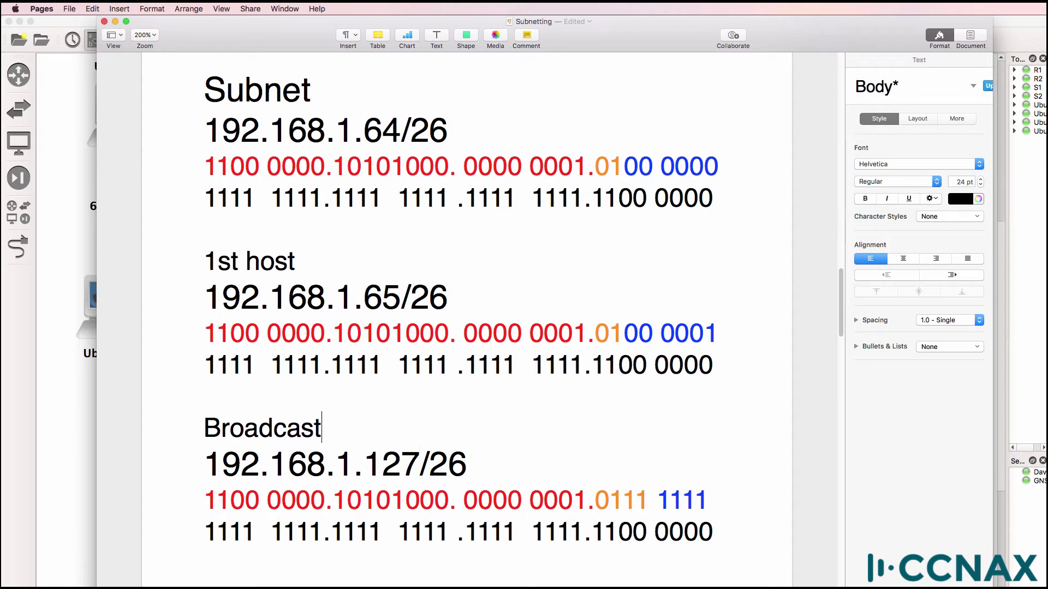
left_click_drag(251, 260, 382, 364)
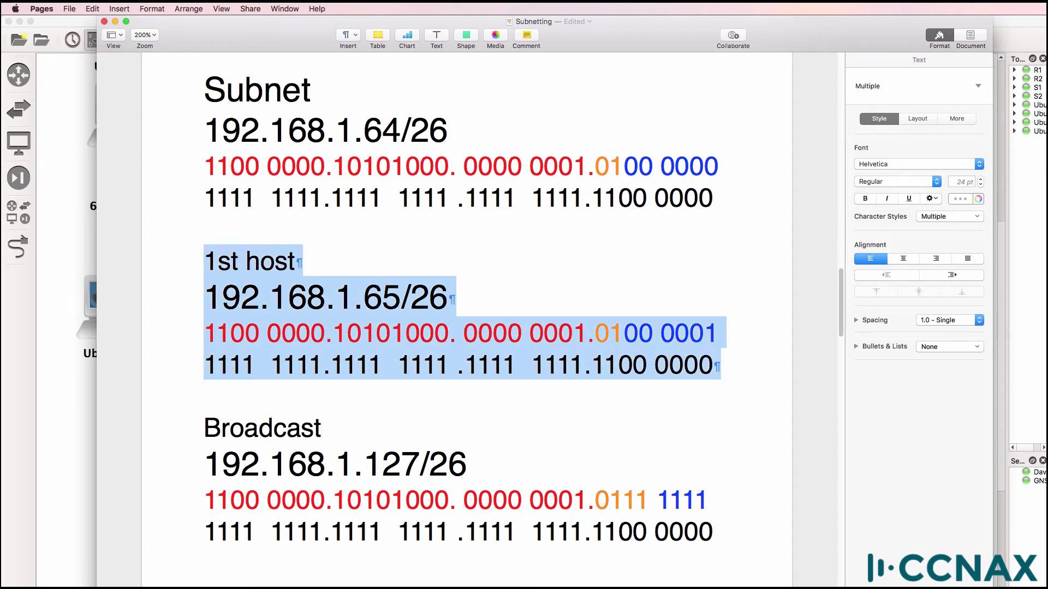
Step: Paste another copy of the 1st host block above Broadcast and rename it Last host
key("ctrl+c")
left_click(205, 428)
key("Return")
key("ctrl+v")
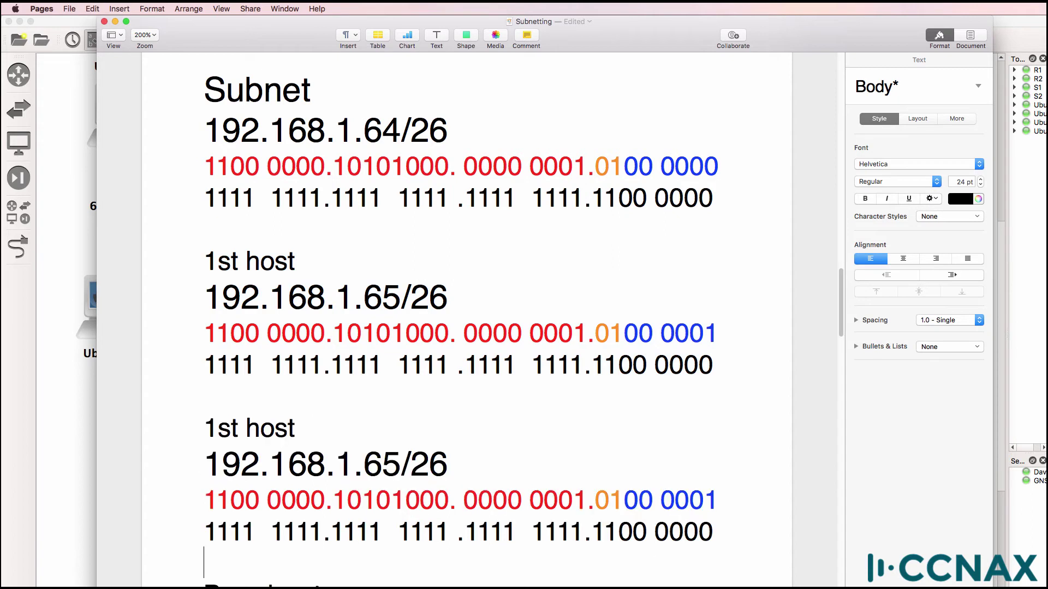
scroll(467, 322, "down", 6)
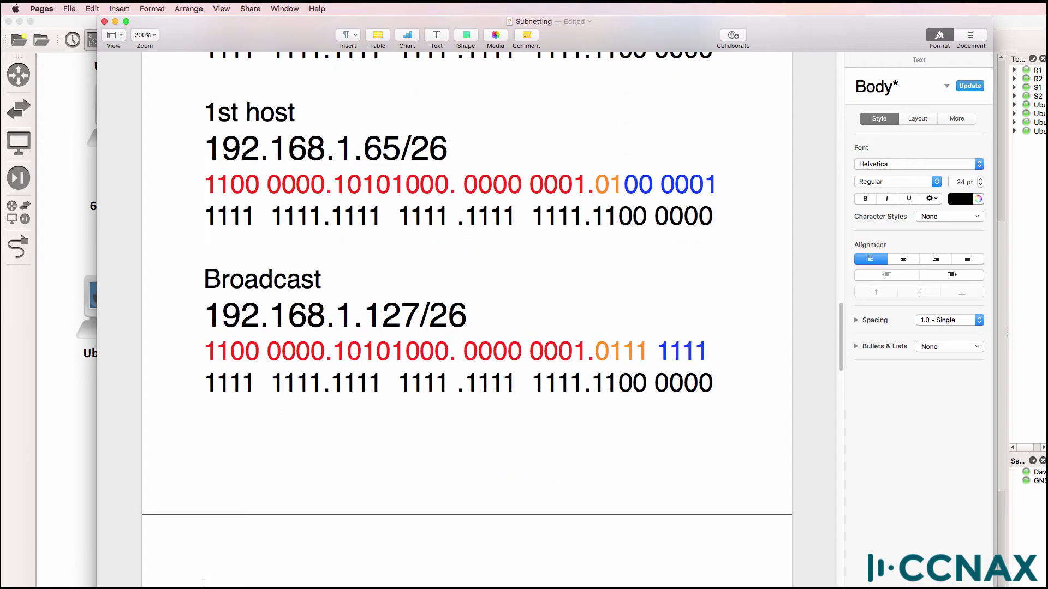
left_click(204, 112)
key("Delete")
key("Delete")
key("Delete")
type("Last")
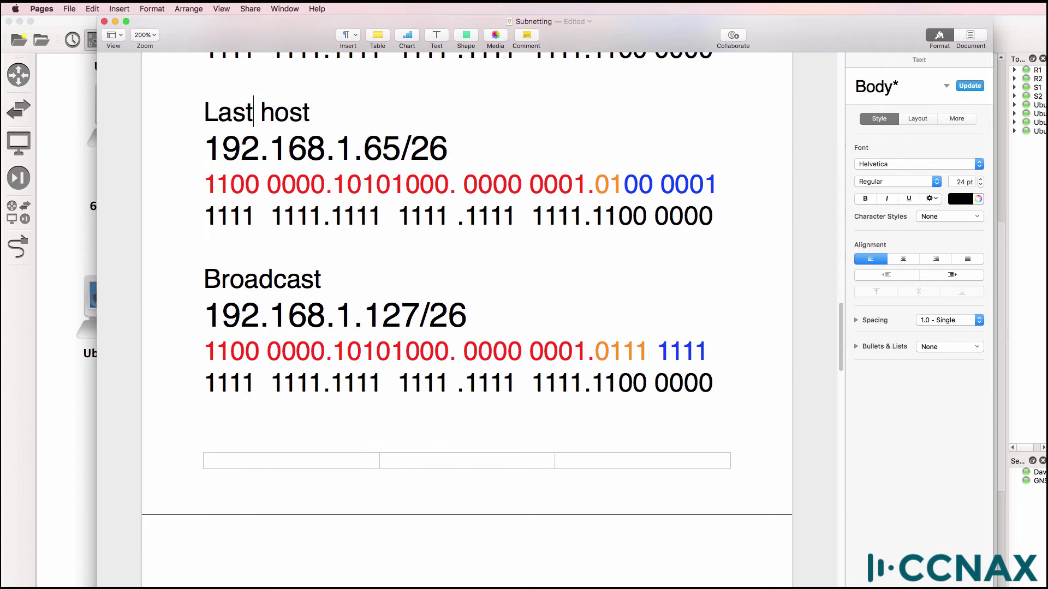
Step: Retype the Last host binary host bits as 0111 1110
left_click_drag(624, 185, 717, 185)
type("111")
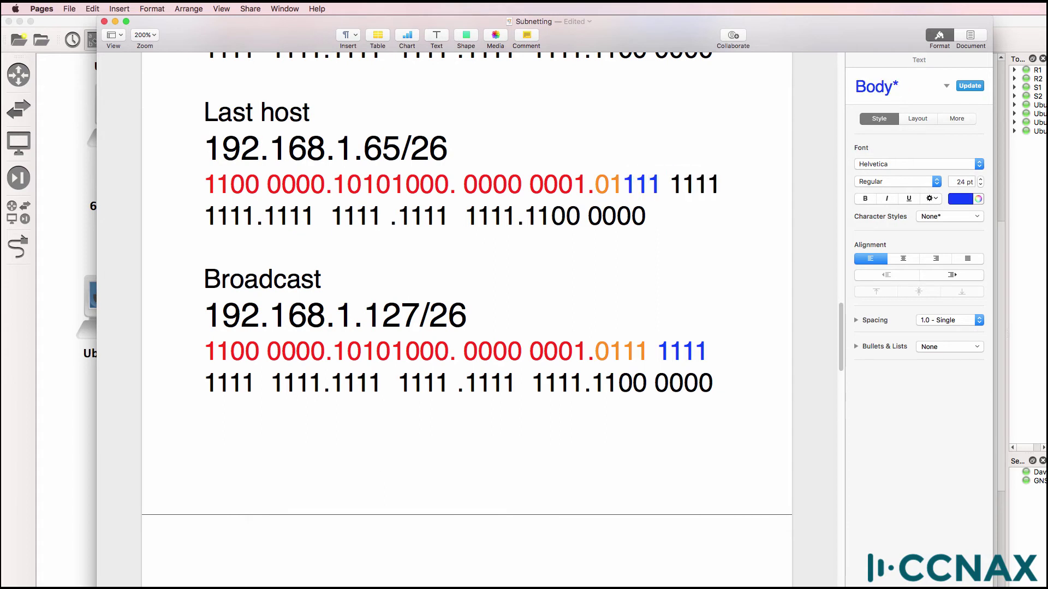
key("Right")
key("Return")
key("Delete")
key("Left")
key("Left")
key("Left")
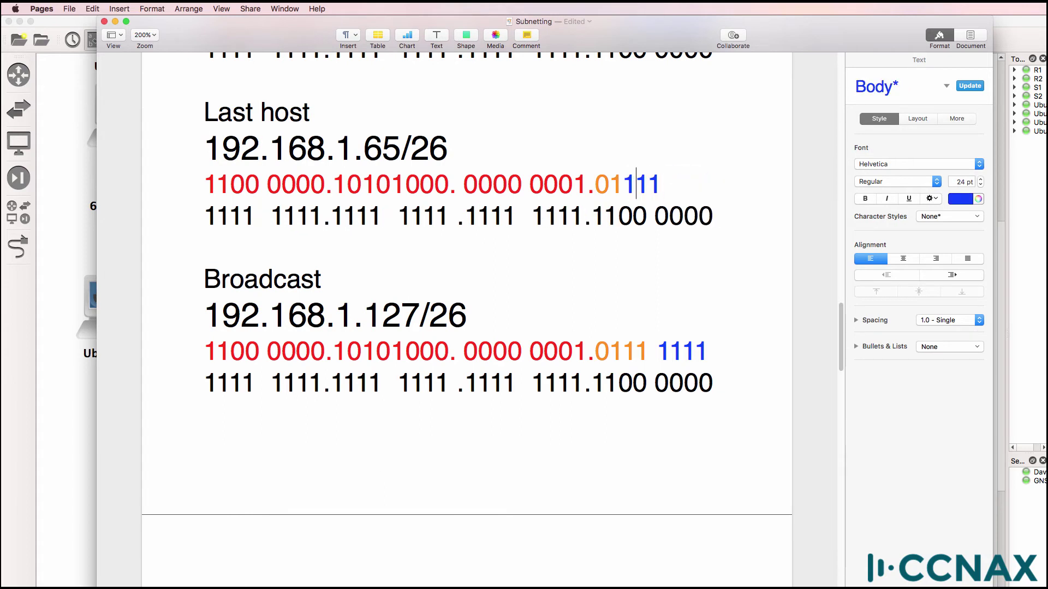
key("Right")
type("11")
key("Right")
type("0")
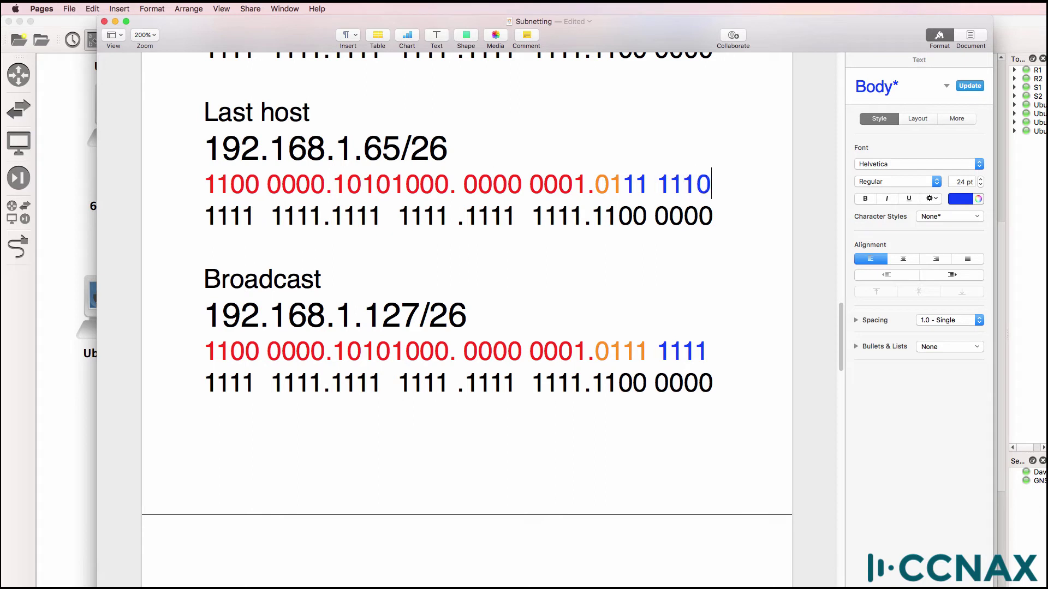
left_click(595, 184)
key("shift+Right")
key("shift+Right")
key("shift+Right")
key("shift+Right")
key("shift+Right")
key("shift+Right")
key("shift+Right")
key("shift+Right")
key("shift+Right")
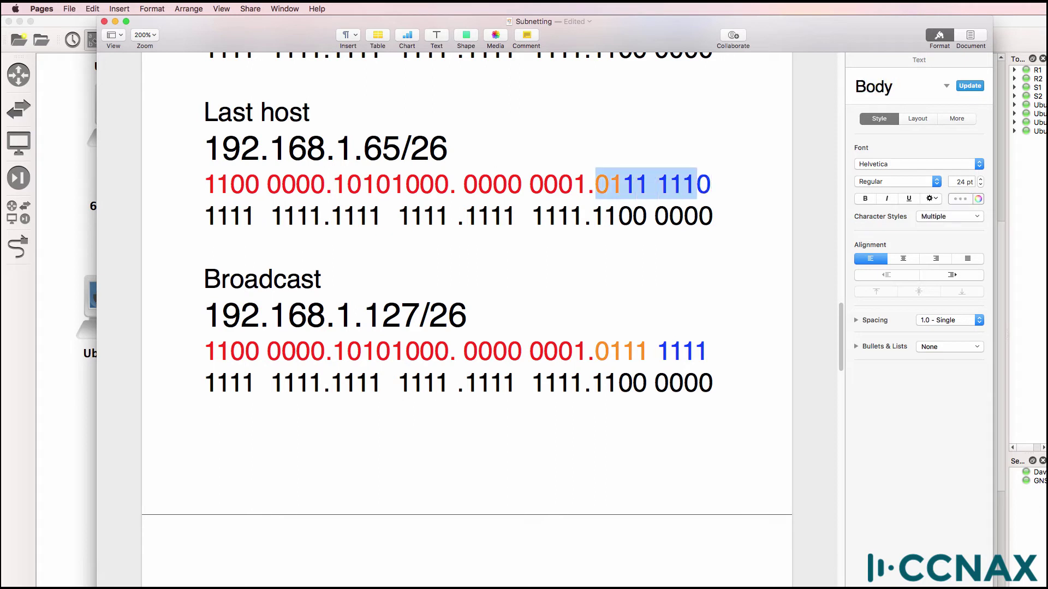
Step: Change the Last host address to 192.168.1.126/26 and select the whole block
left_click(448, 148)
key("Left")
key("Left")
key("Left")
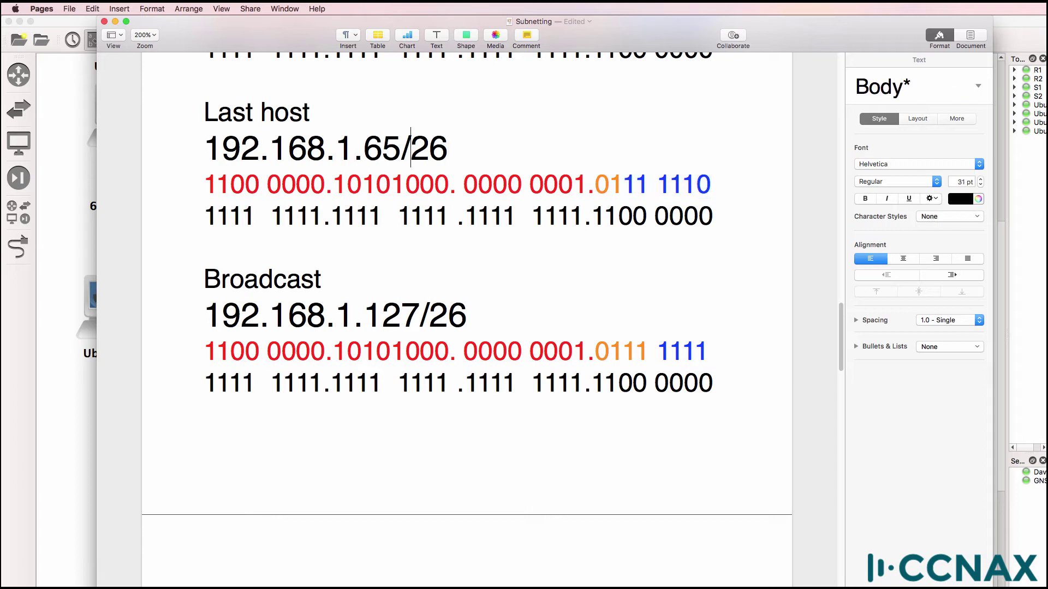
key("BackSpace")
key("BackSpace")
type("126")
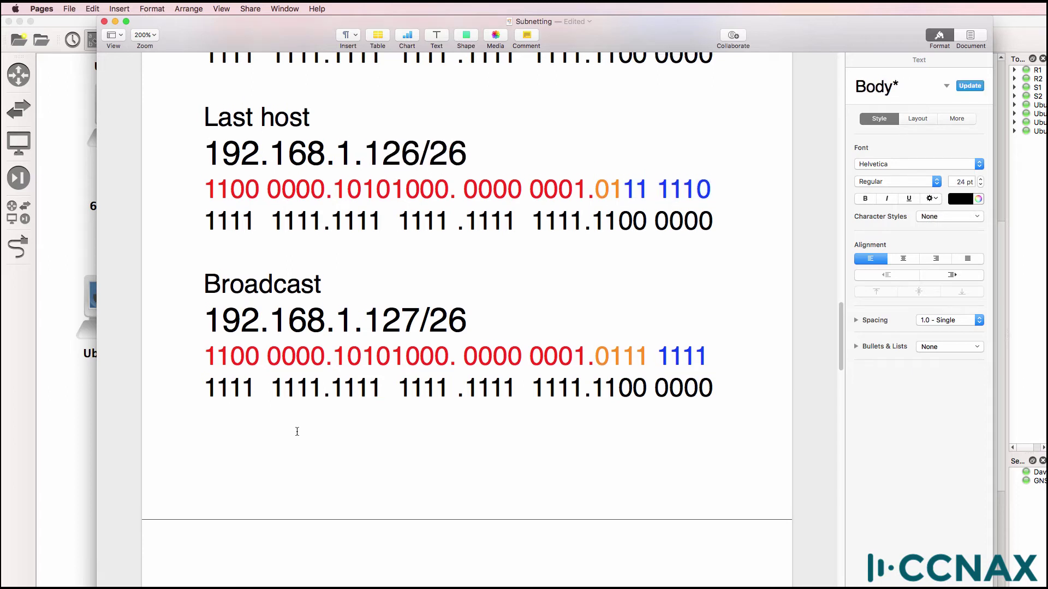
left_click(295, 421)
scroll(245, 371, "up", 3)
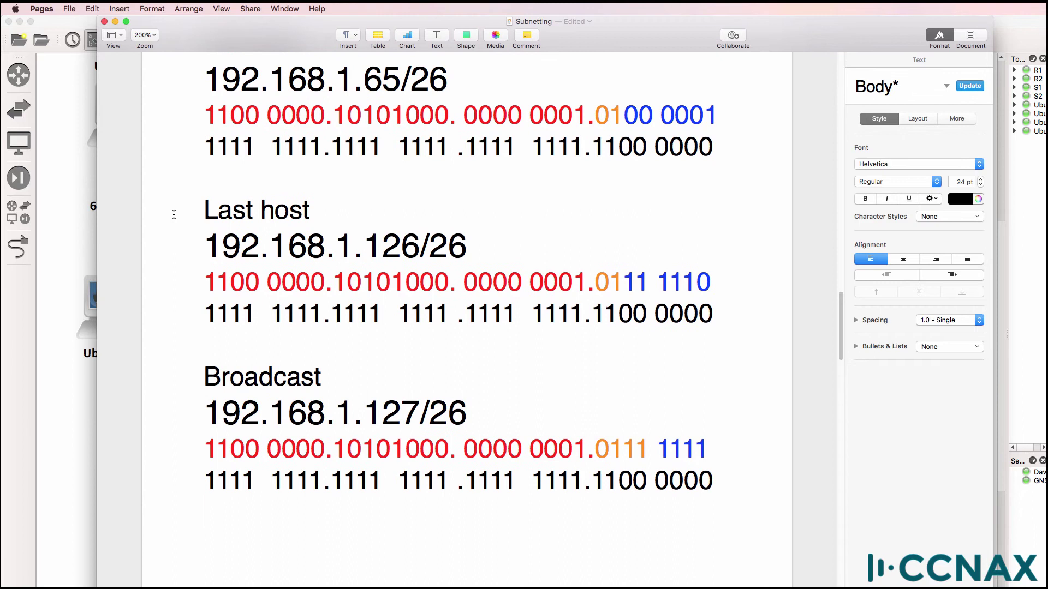
left_click_drag(203, 210, 730, 322)
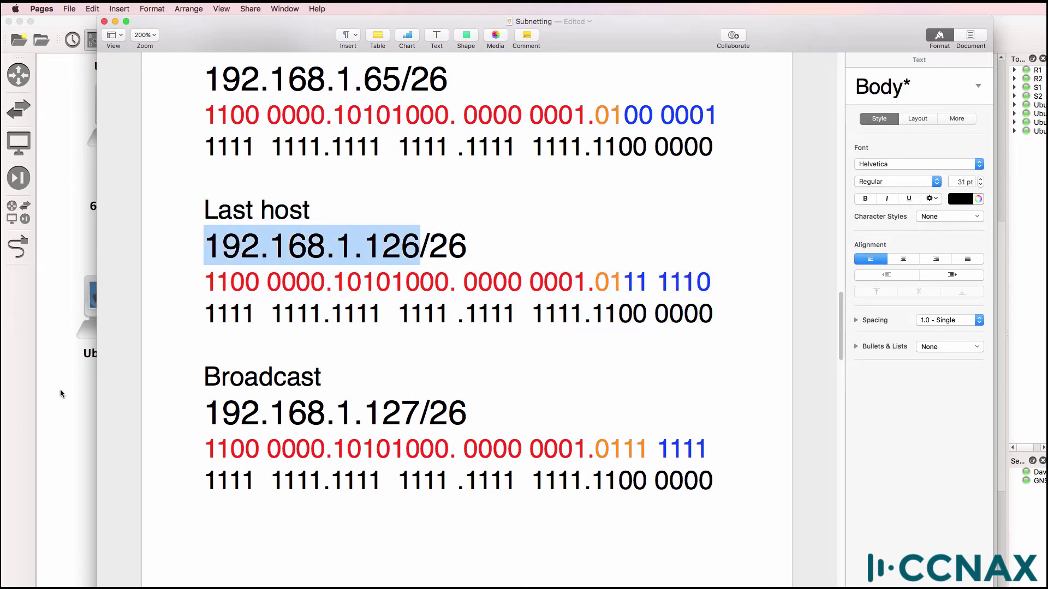
Step: In R2's console, enter interface f0/0 configuration and enable it with no shut
left_click(63, 388)
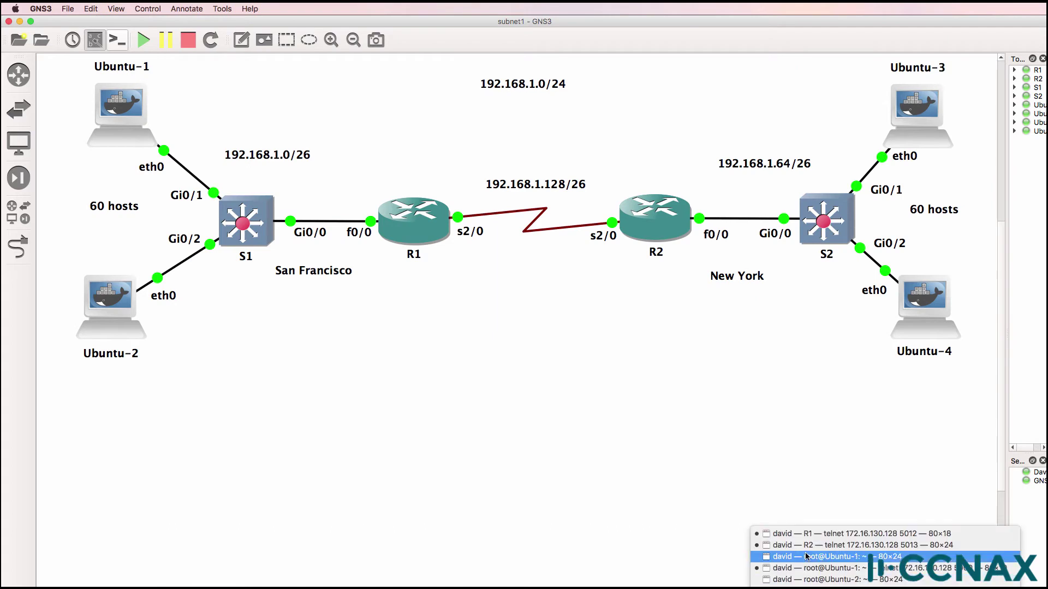
left_click(819, 545)
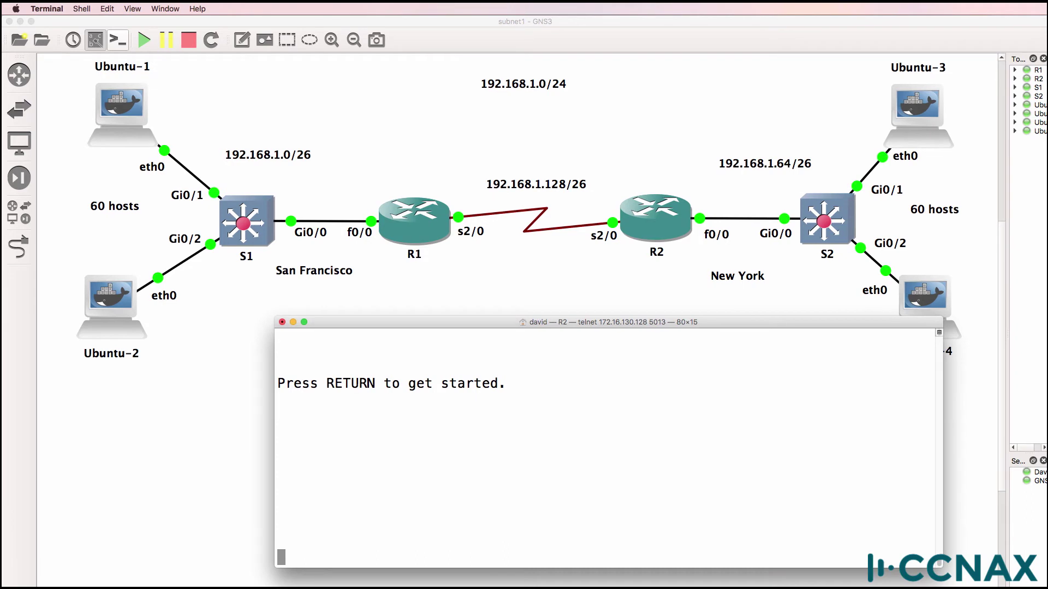
key("Return")
type("conf t")
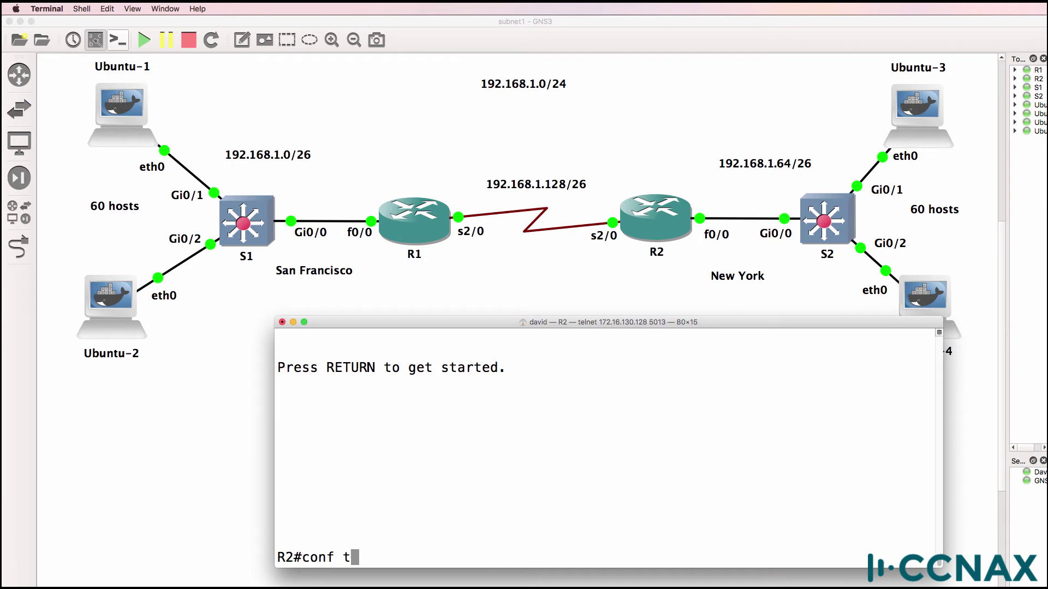
key("Return")
type("int f0/0")
key("Return")
type("no shut")
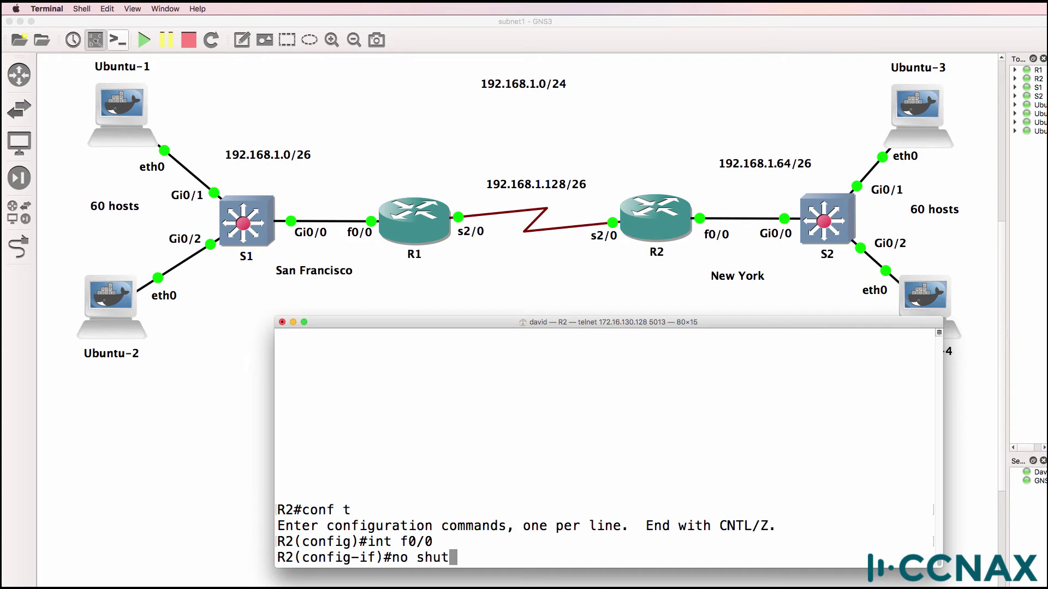
key("Return")
Step: Assign f0/0 the address 192.168.1.126 with mask 255.255.255.192
type("ip add")
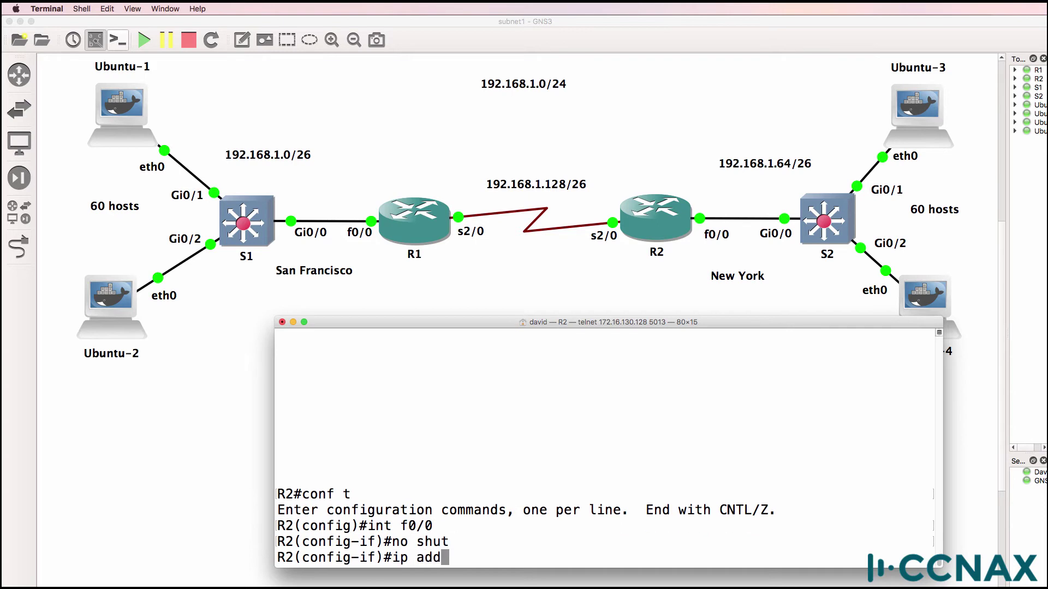
key("Tab")
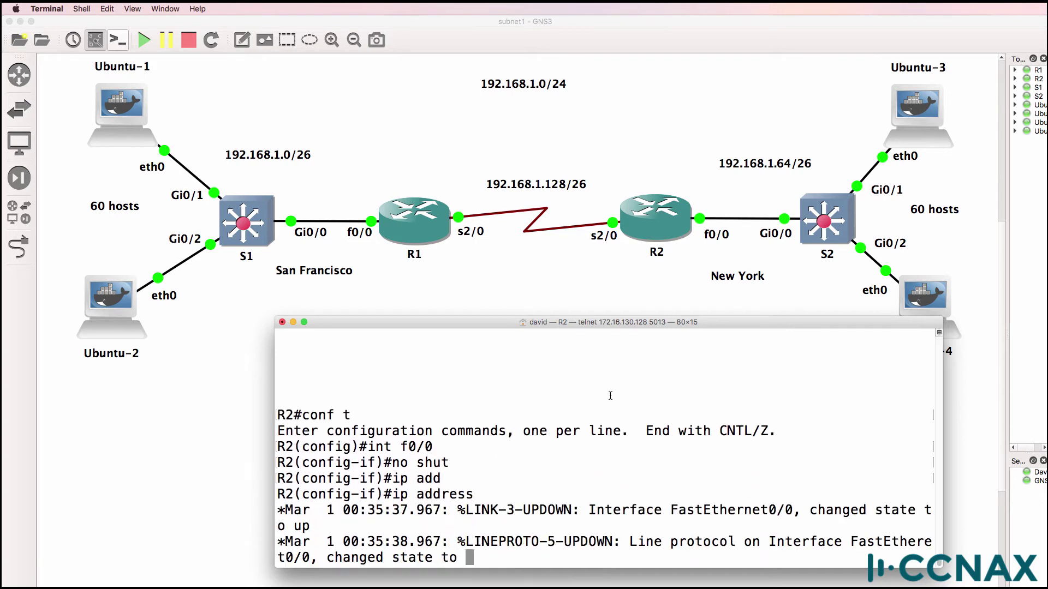
right_click(672, 443)
left_click(692, 458)
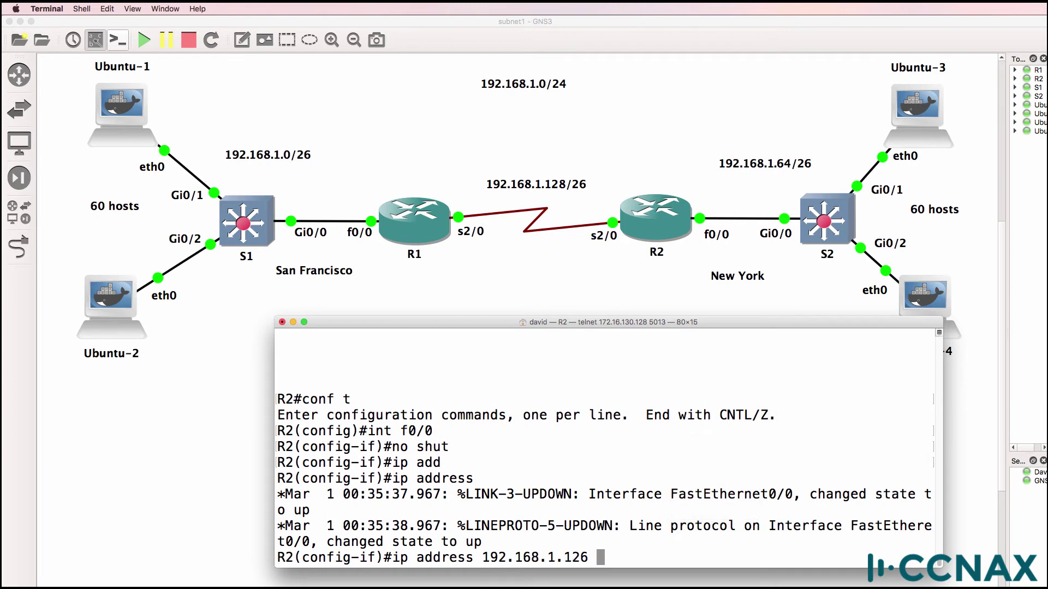
type("255.255.25")
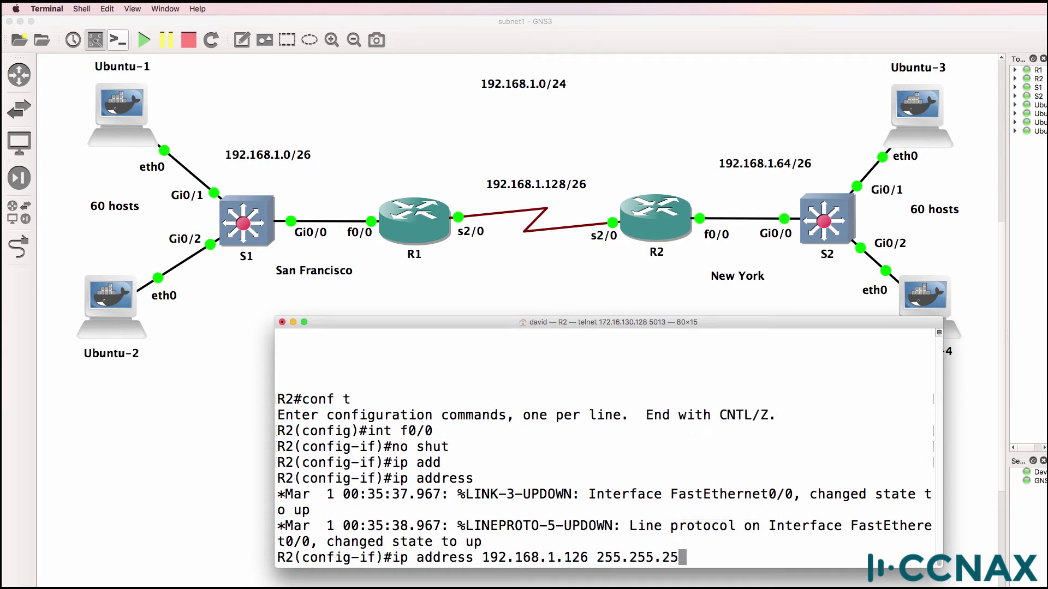
type("5.192")
key("Return")
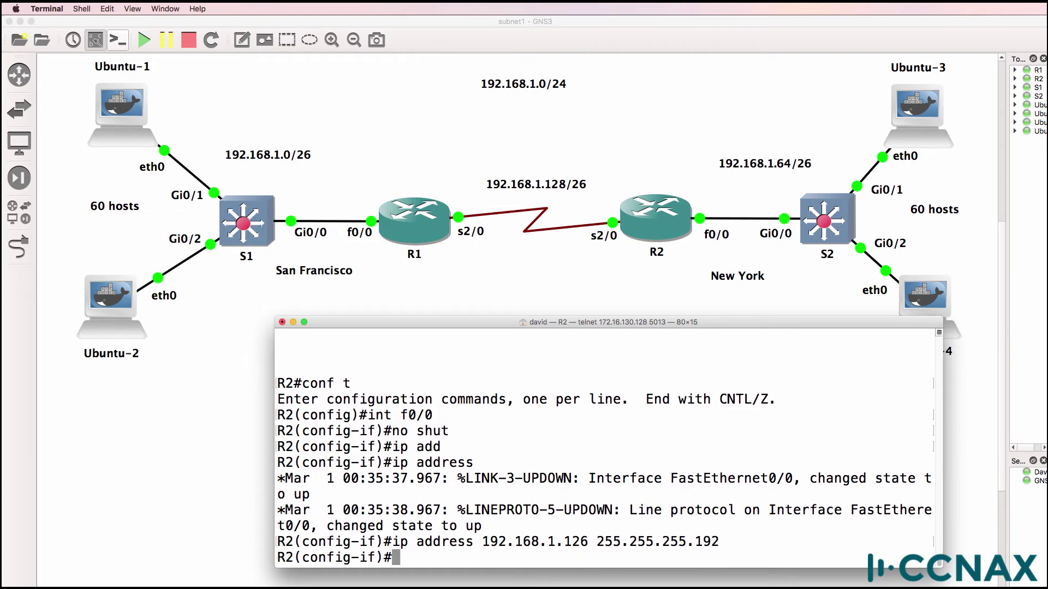
Step: Exit configuration mode and ping 192.168.1.126 to confirm it answers
type("end")
key("Return")
type("pi")
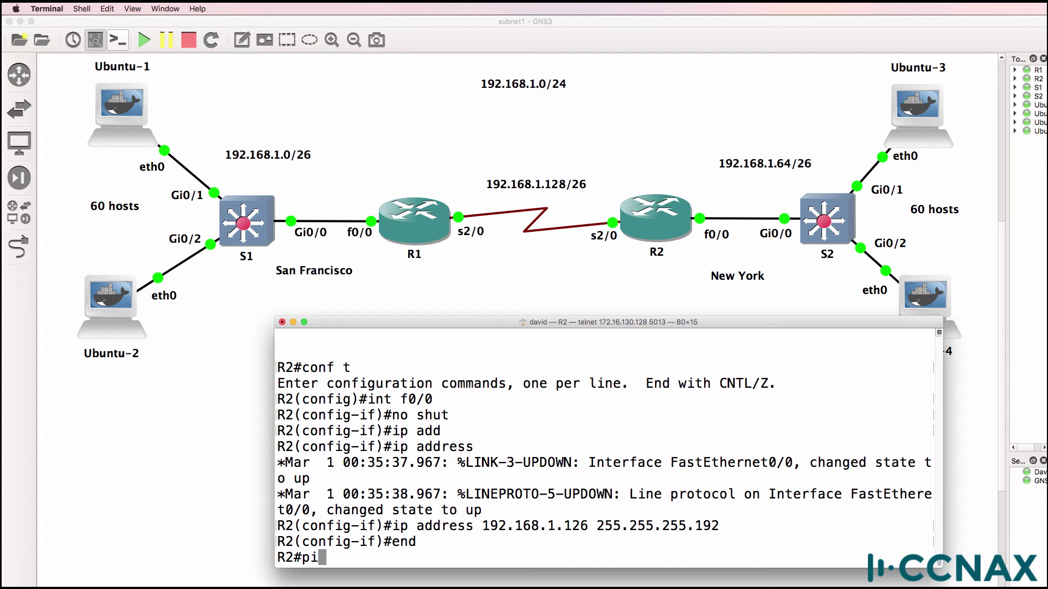
type("ng 192.168")
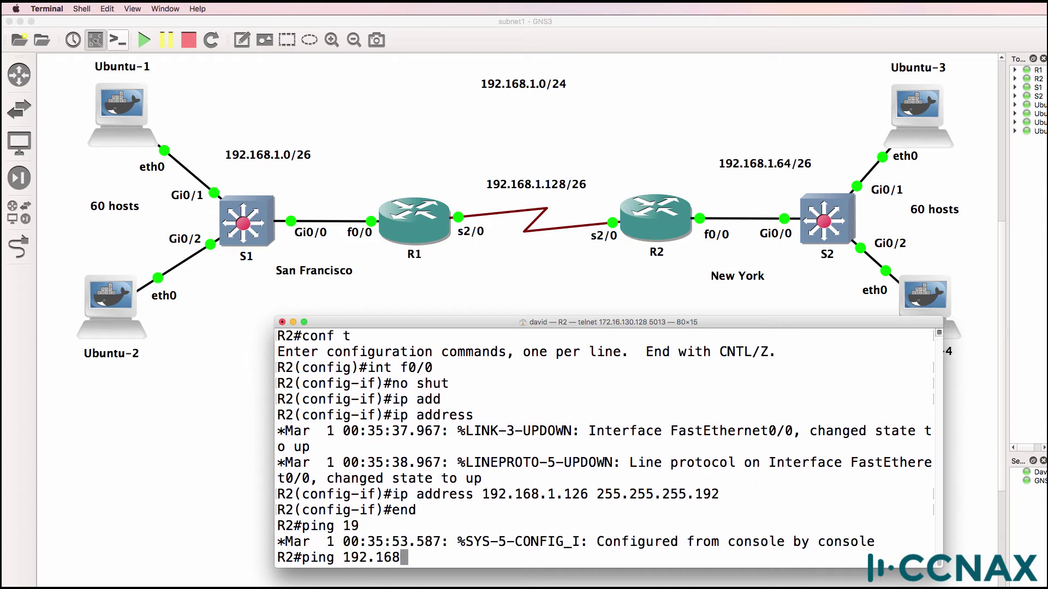
type(".1.126")
key("Return")
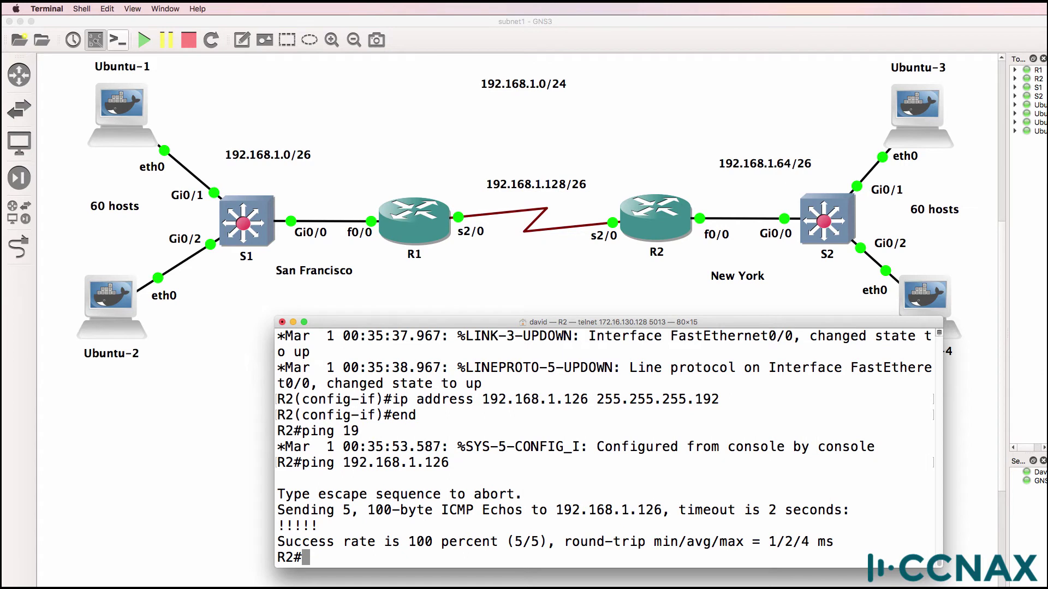
Step: Re-enter configuration mode and create a DHCP pool named NY
type("conf t")
key("Return")
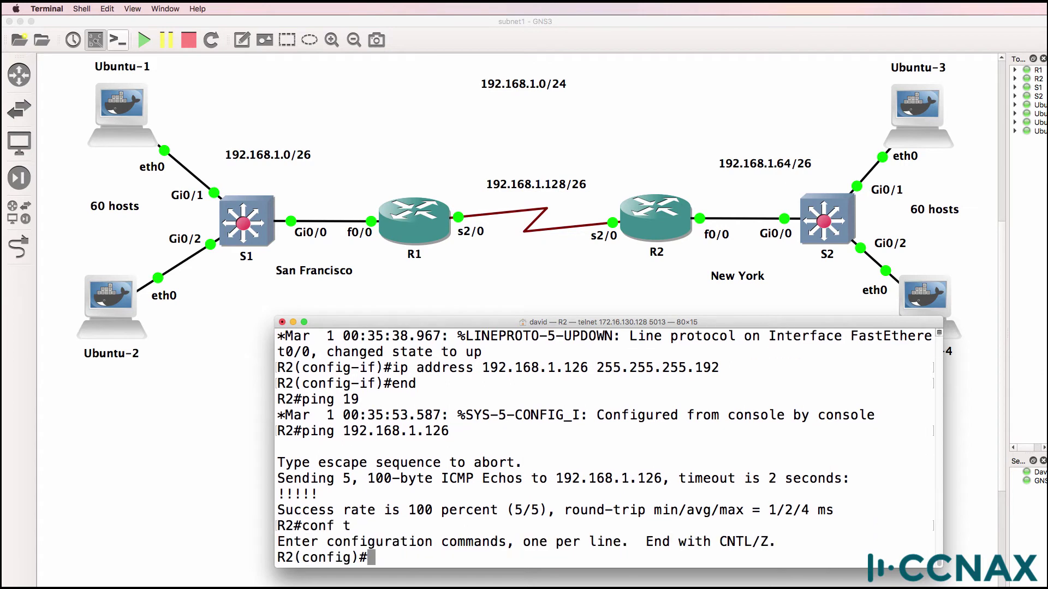
type("ip dhcp p")
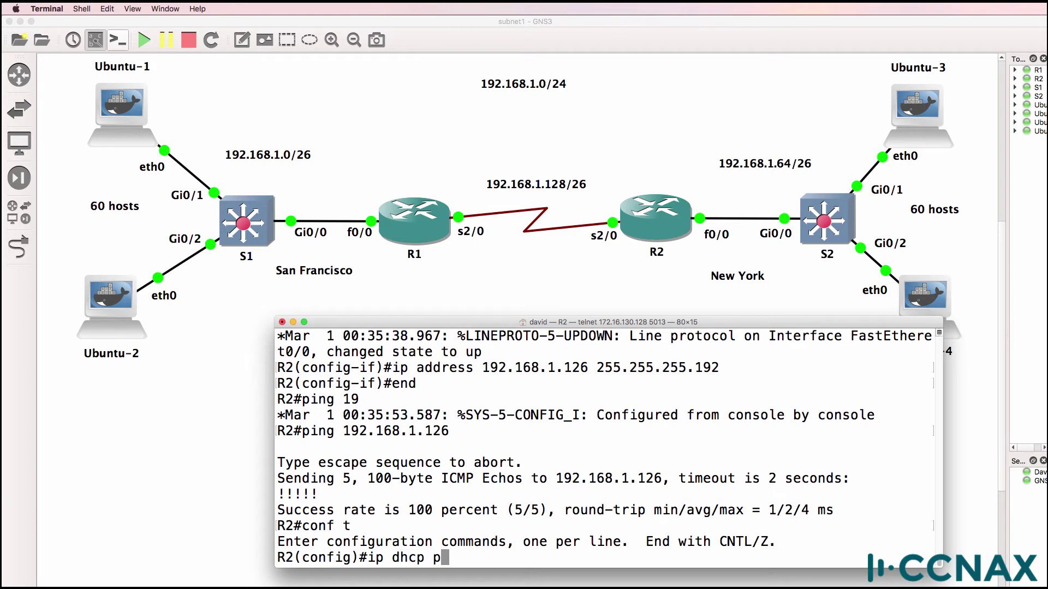
key("BackSpace")
type("?")
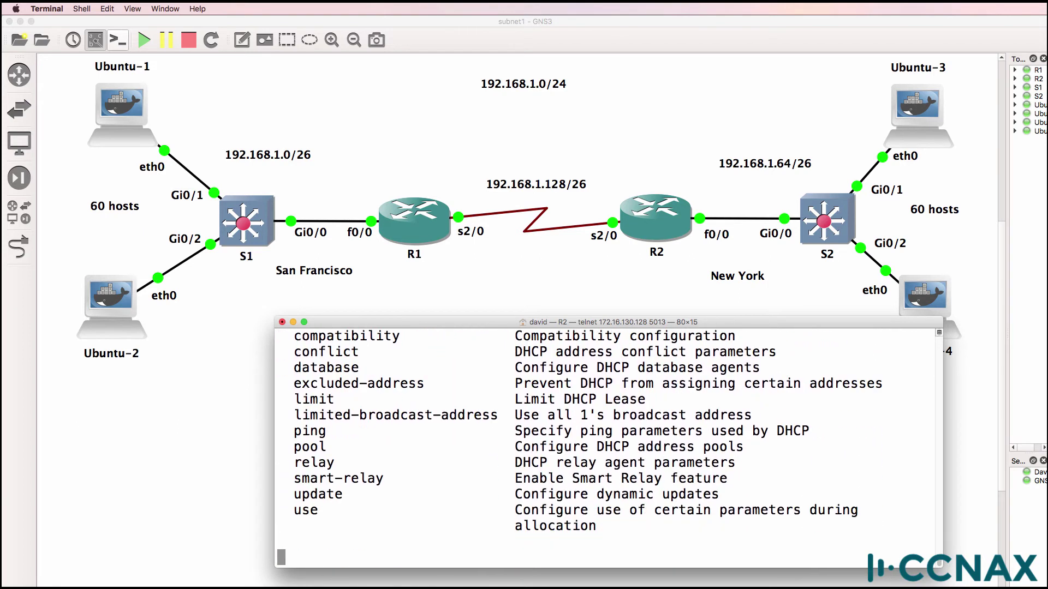
type(" pool ")
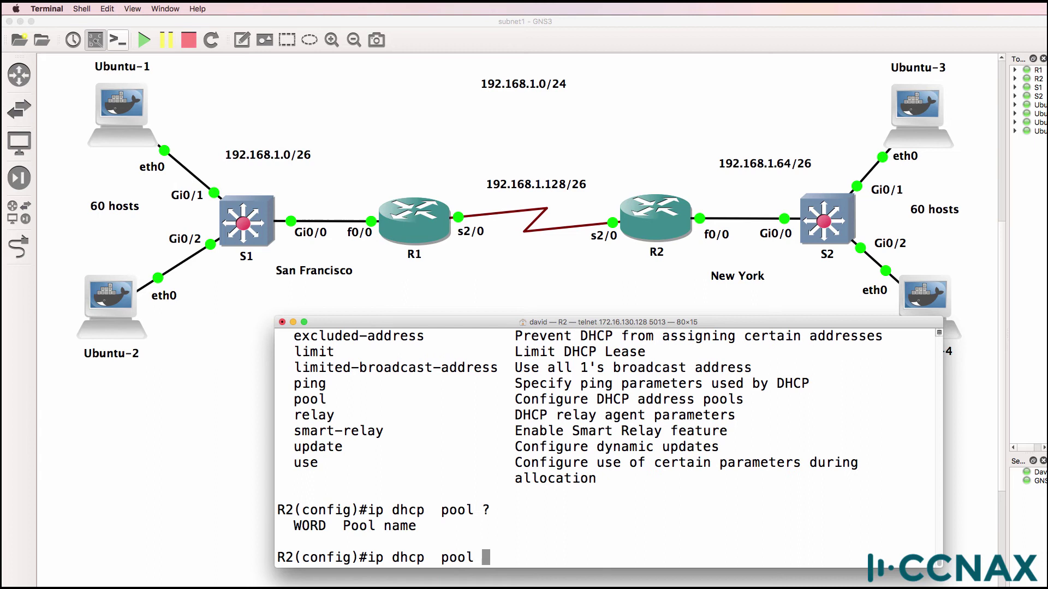
type("?NY")
key("Return")
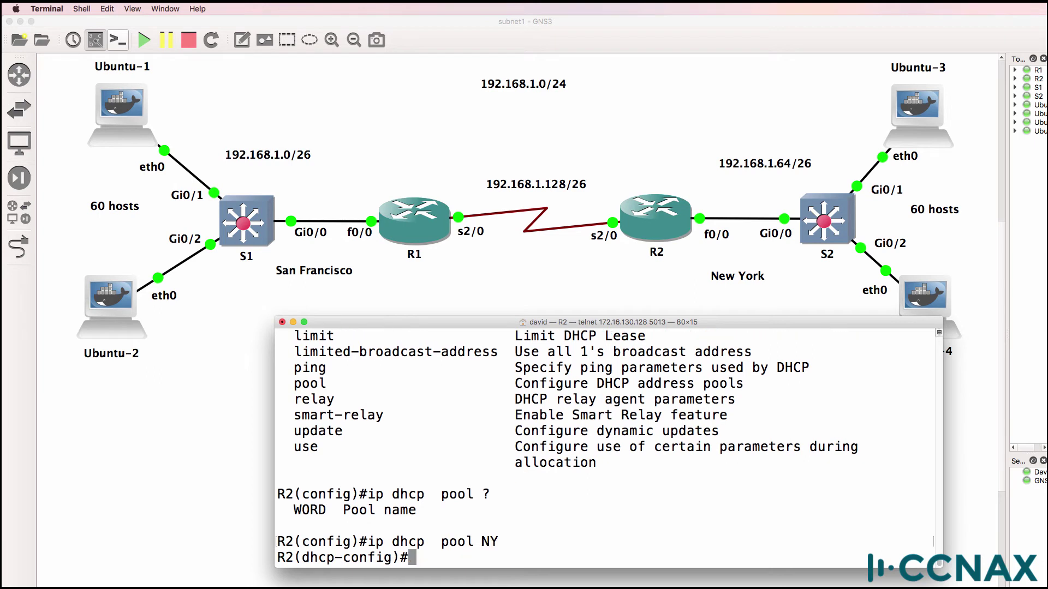
Step: Set the NY pool network to 192.168.1.64 /26, then list the running config with do sh run
type("netw")
key("Tab")
type("?")
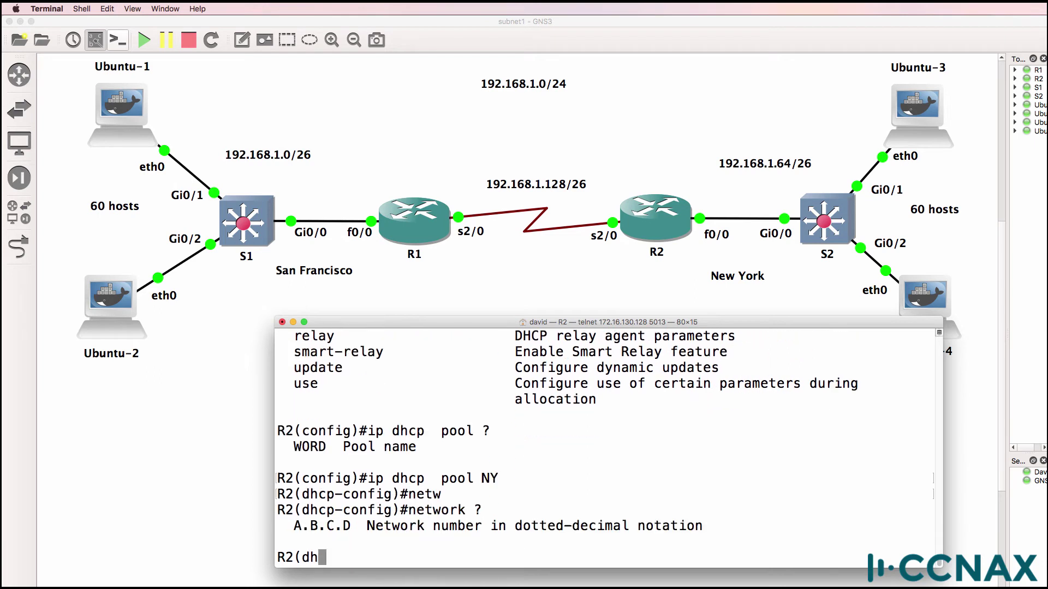
type("192.168.1.")
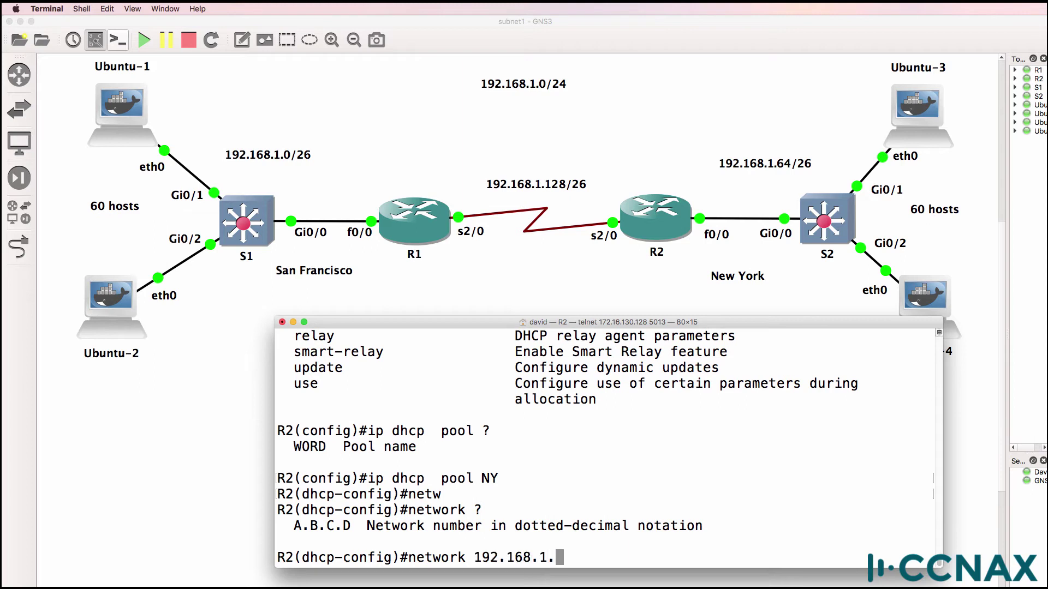
type("64?")
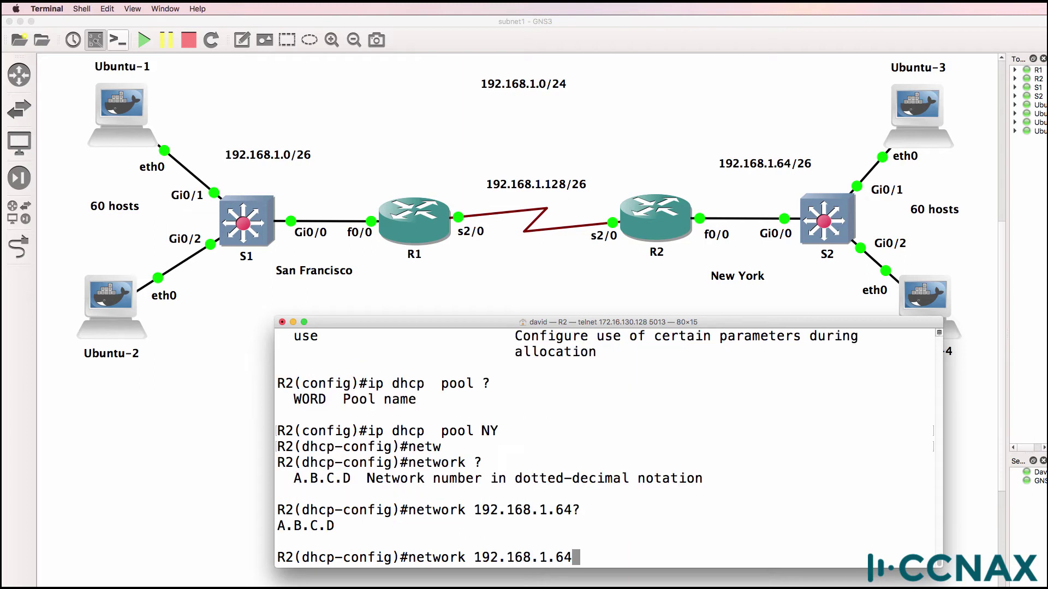
type(" ?")
type("/26")
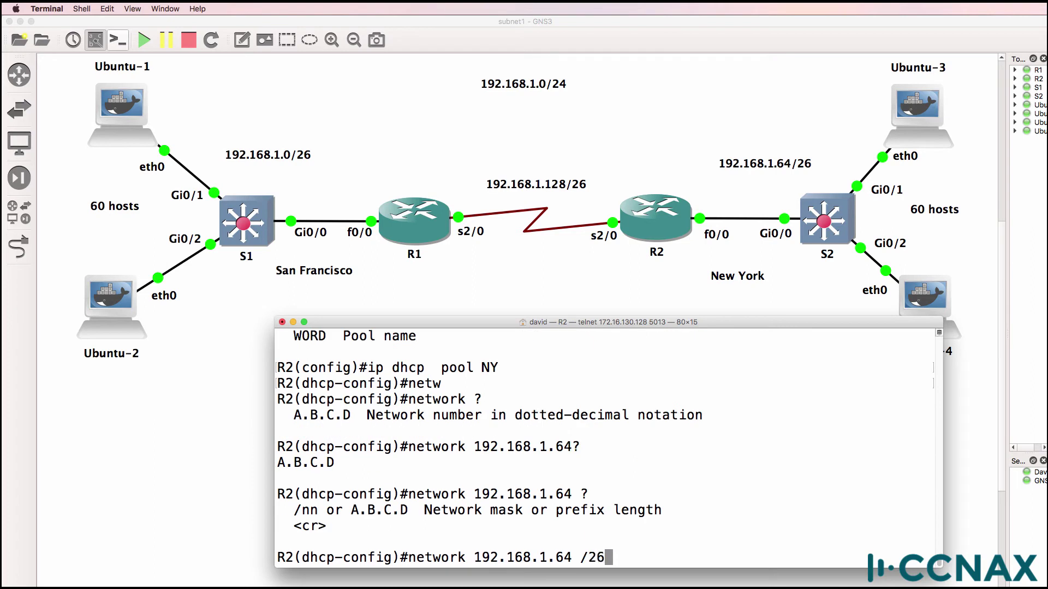
key("Return")
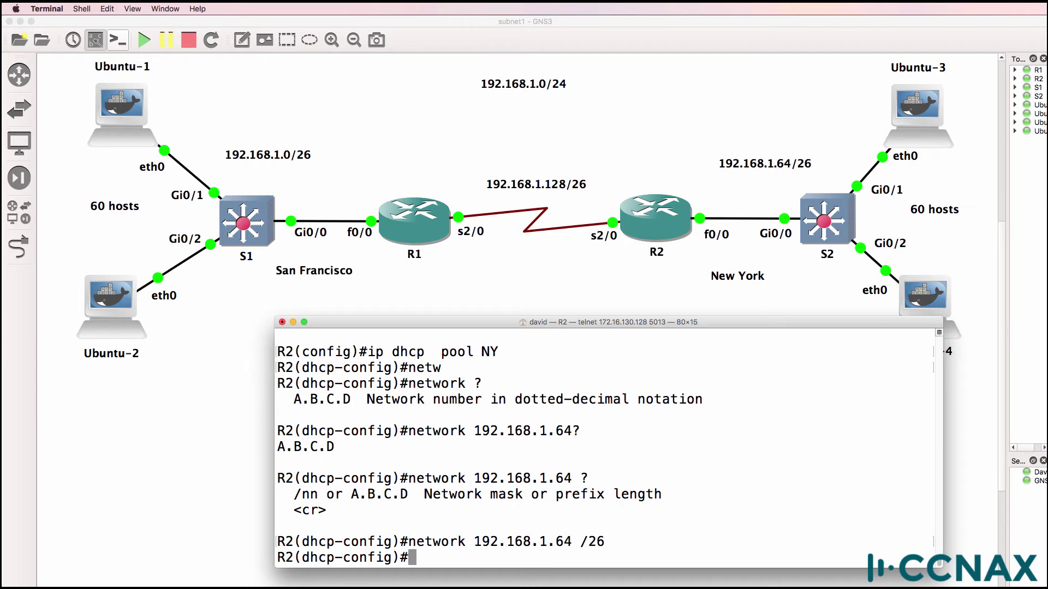
type("do sh run")
key("Return")
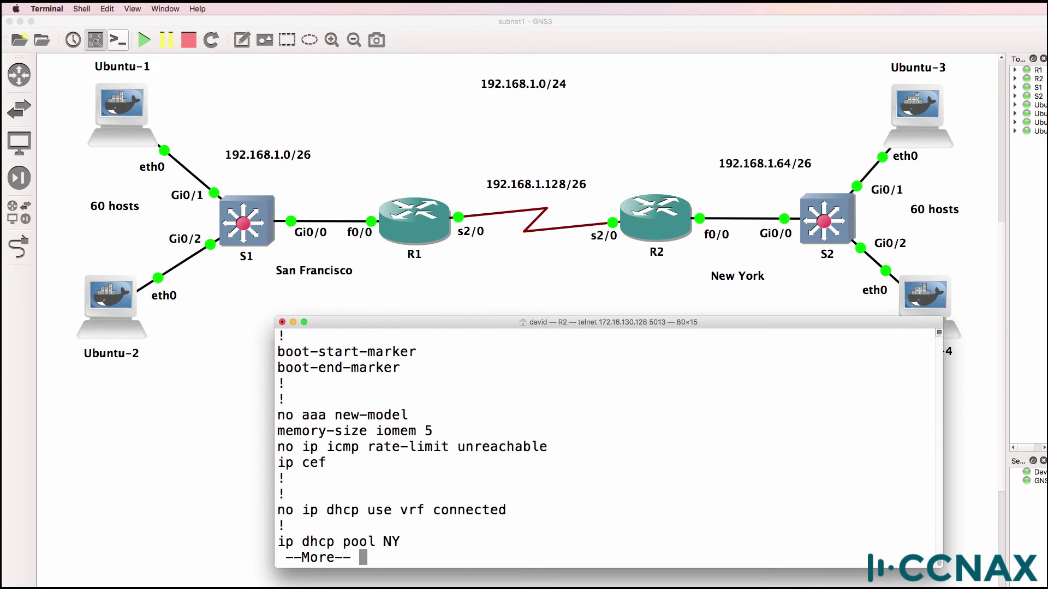
Step: Set R2's NY DHCP pool default router to 192.168.1.126
key("space")
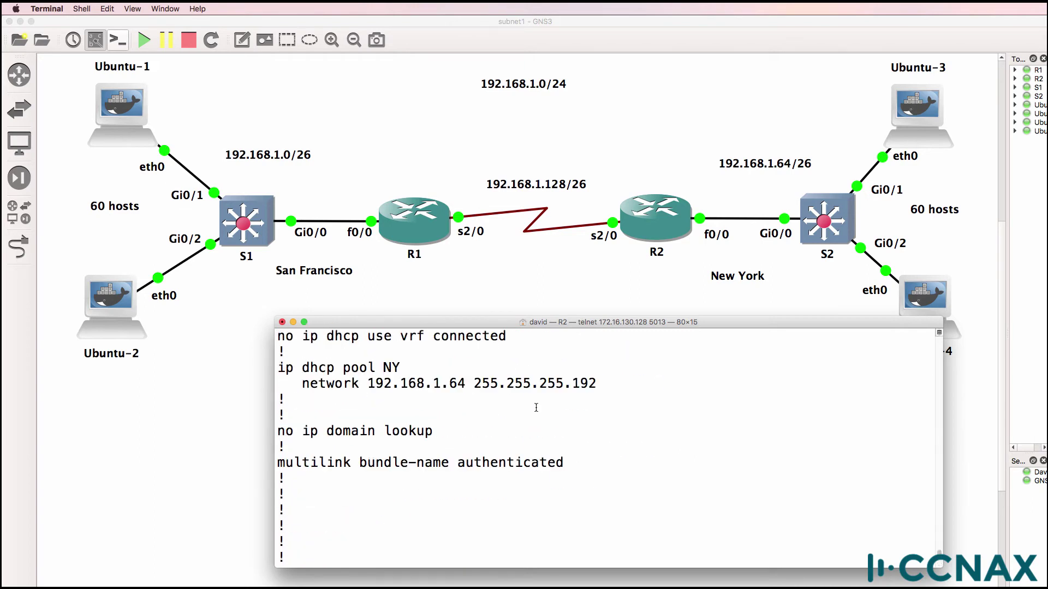
scroll(620, 386, "up", 2)
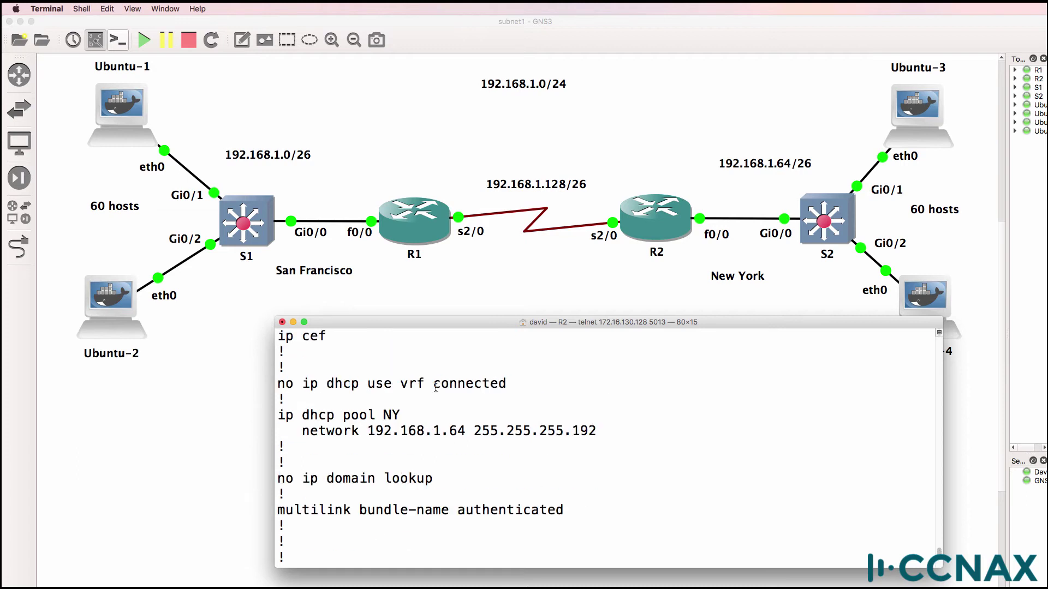
left_click_drag(551, 451, 278, 416)
scroll(131, 422, "down", 3)
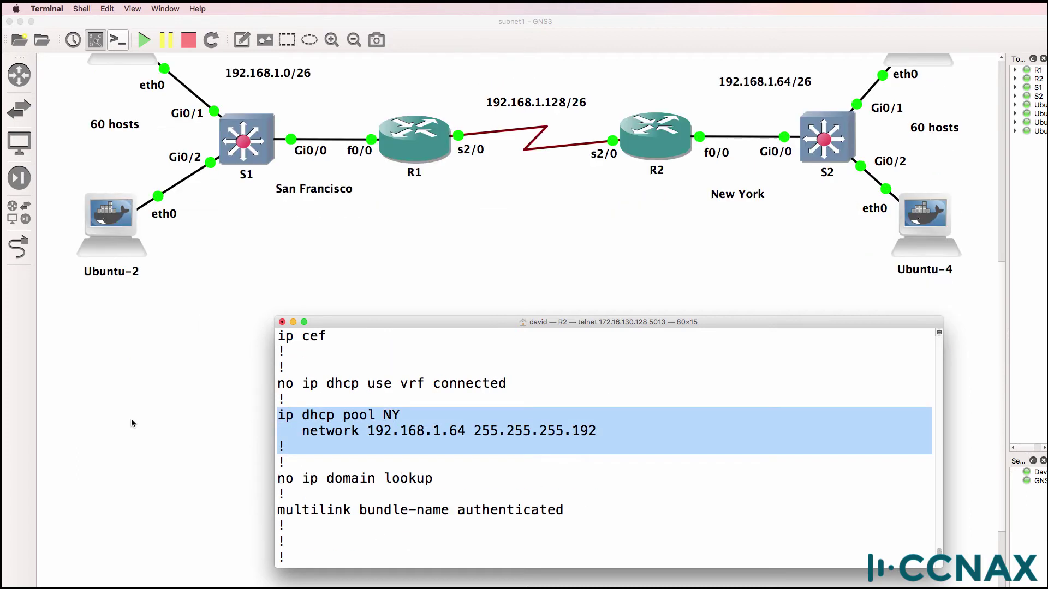
key("Return")
type("defa")
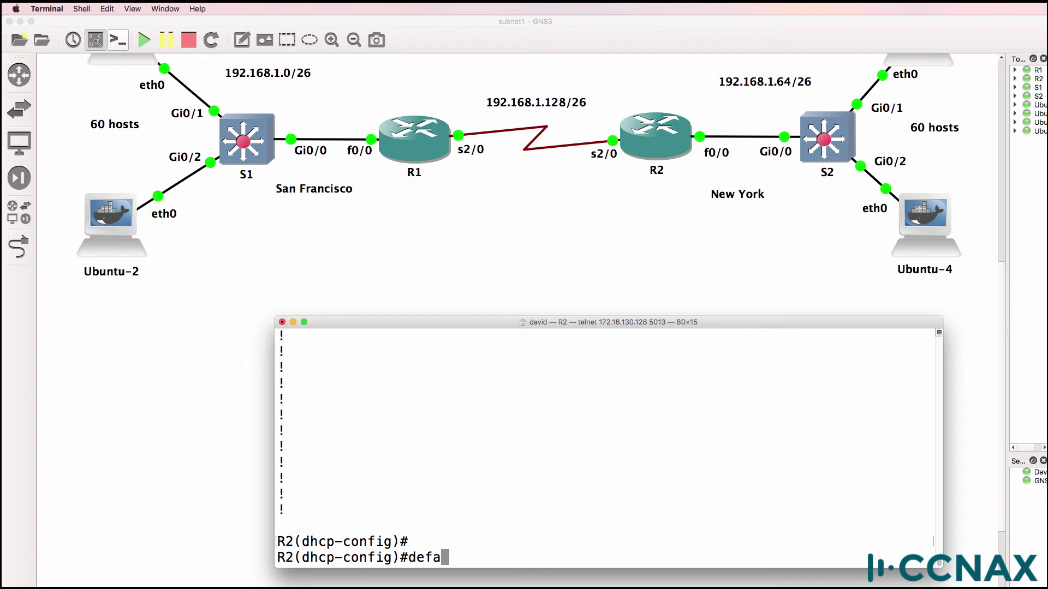
key("Tab")
type("?")
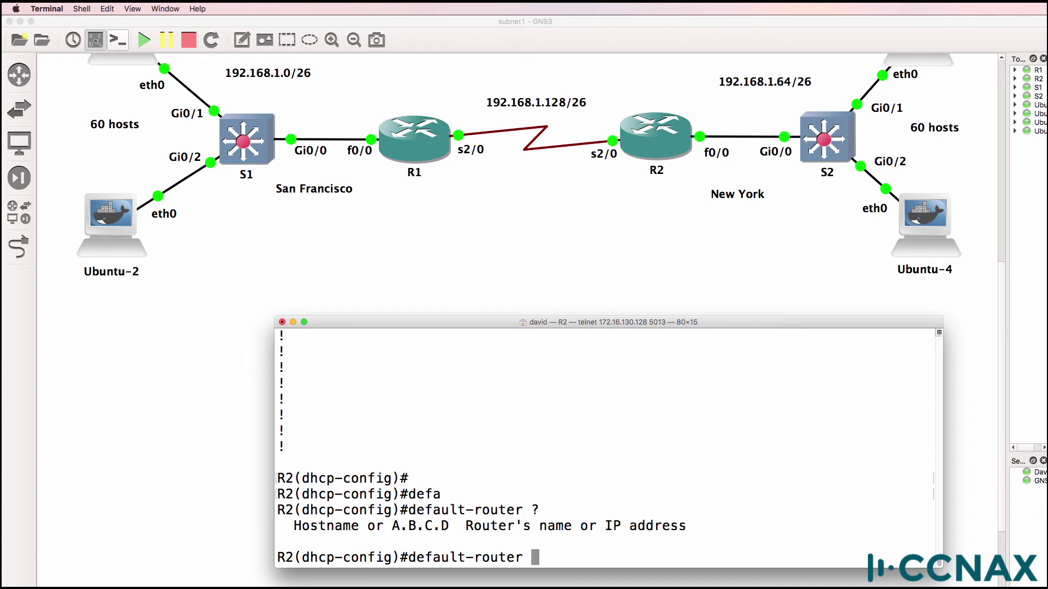
right_click(570, 434)
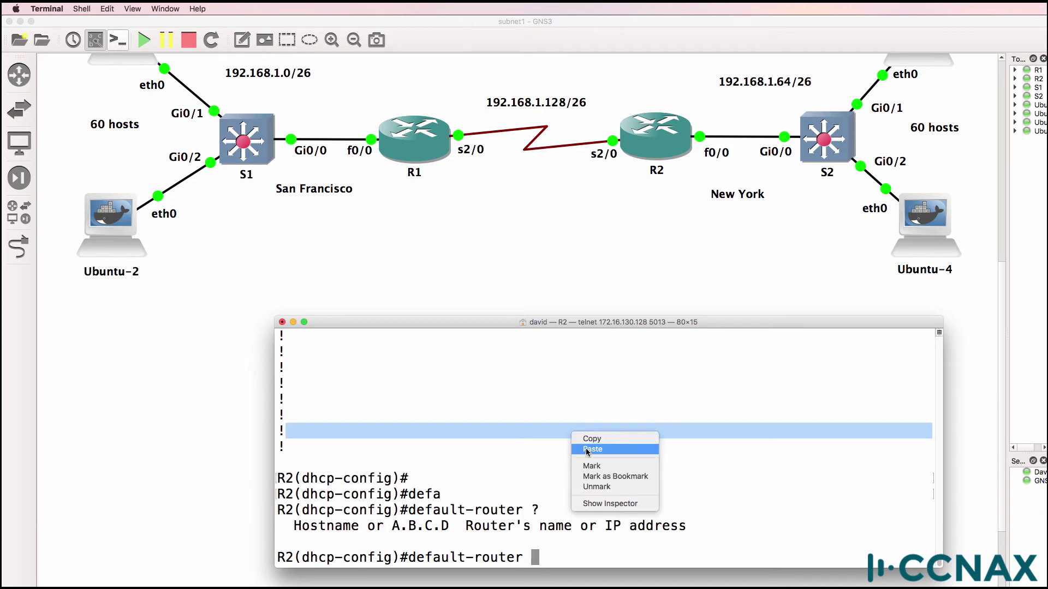
left_click(586, 449)
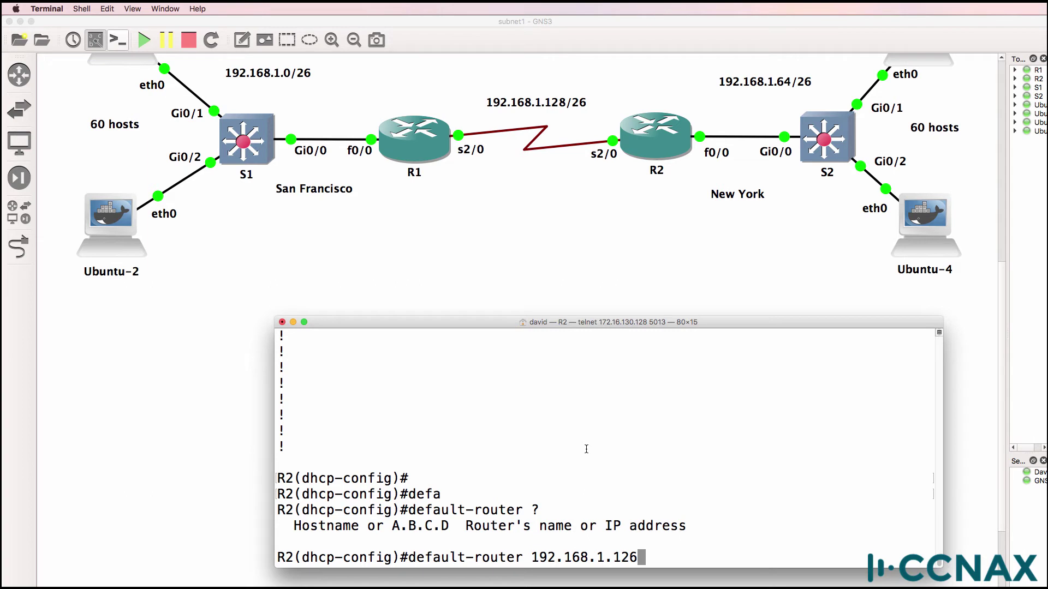
key("Return")
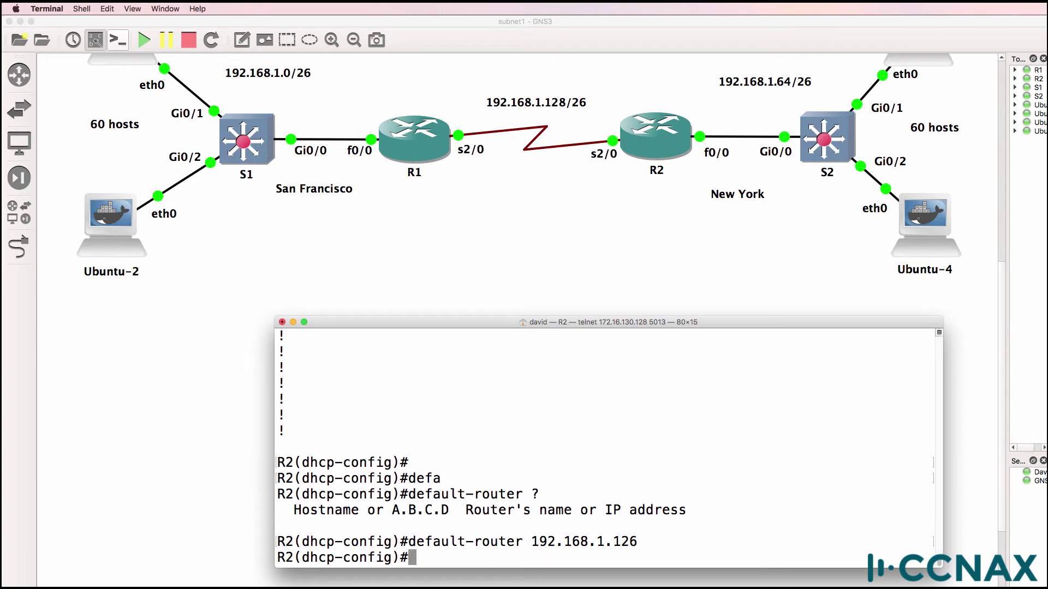
Step: Set the NY pool DNS server to 192.168.1.126 and leave configuration mode with end
type("?")
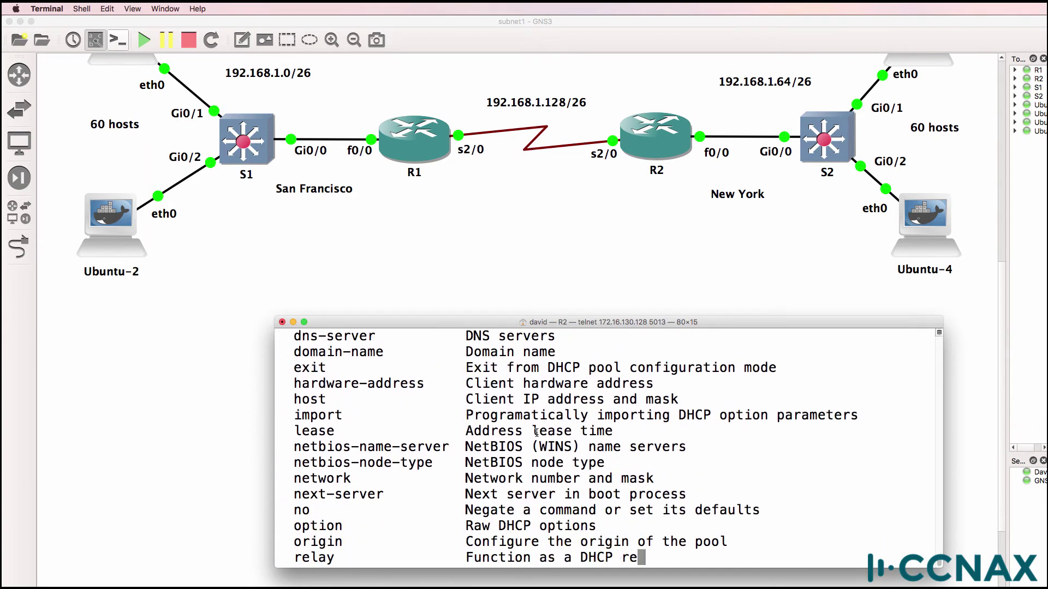
left_click_drag(478, 315, 493, 173)
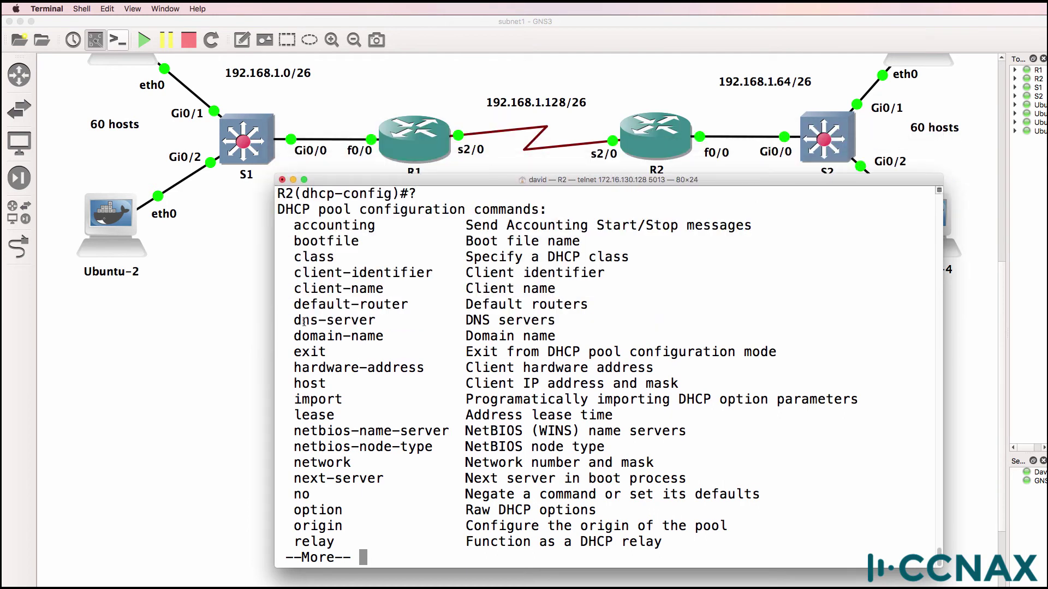
left_click_drag(286, 321, 403, 322)
key("space")
type("dns")
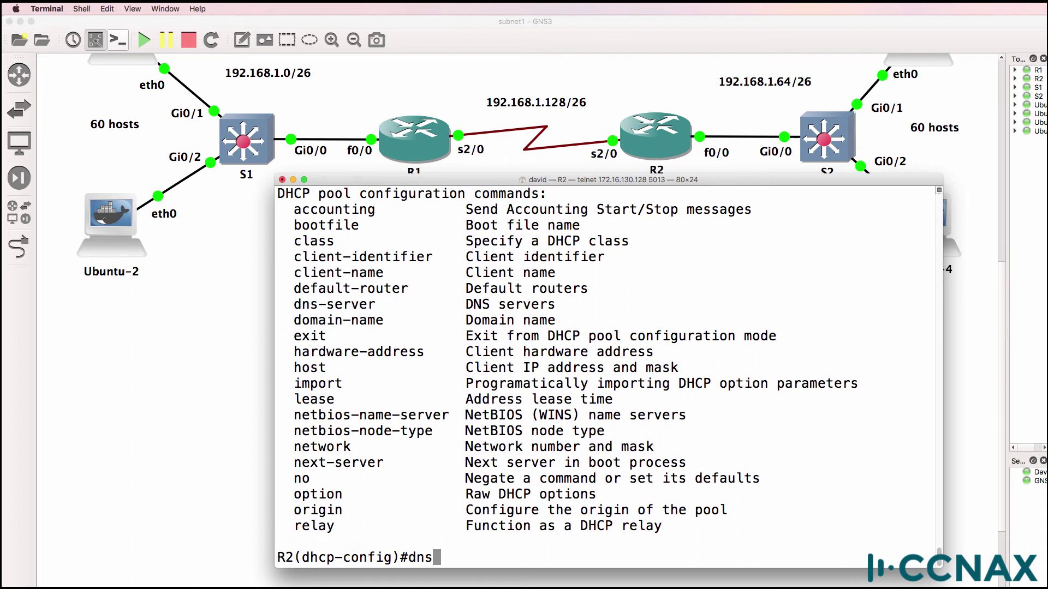
key("Tab")
type("?")
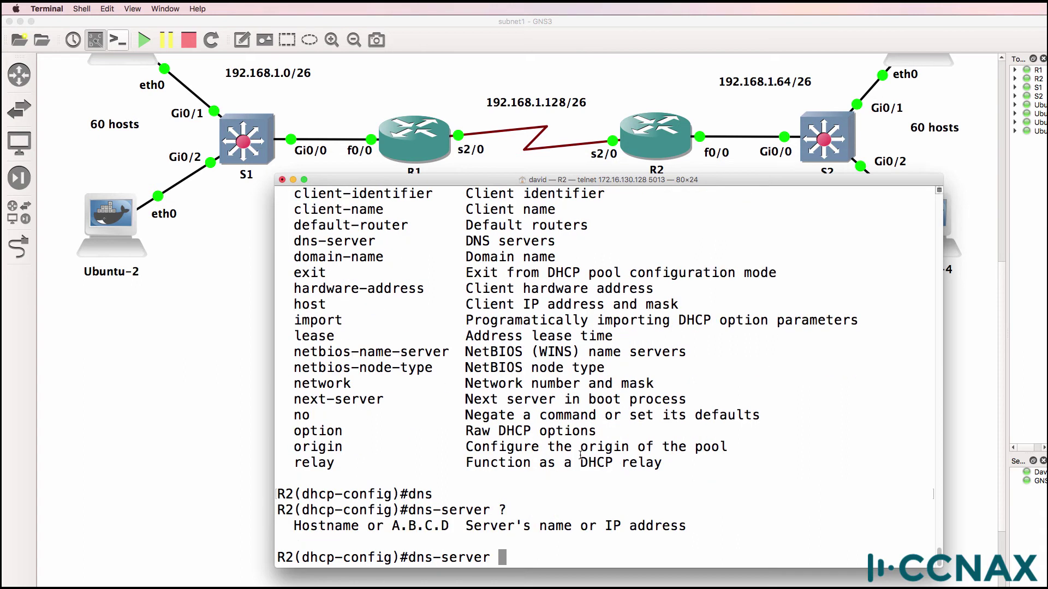
right_click(615, 480)
left_click(671, 500)
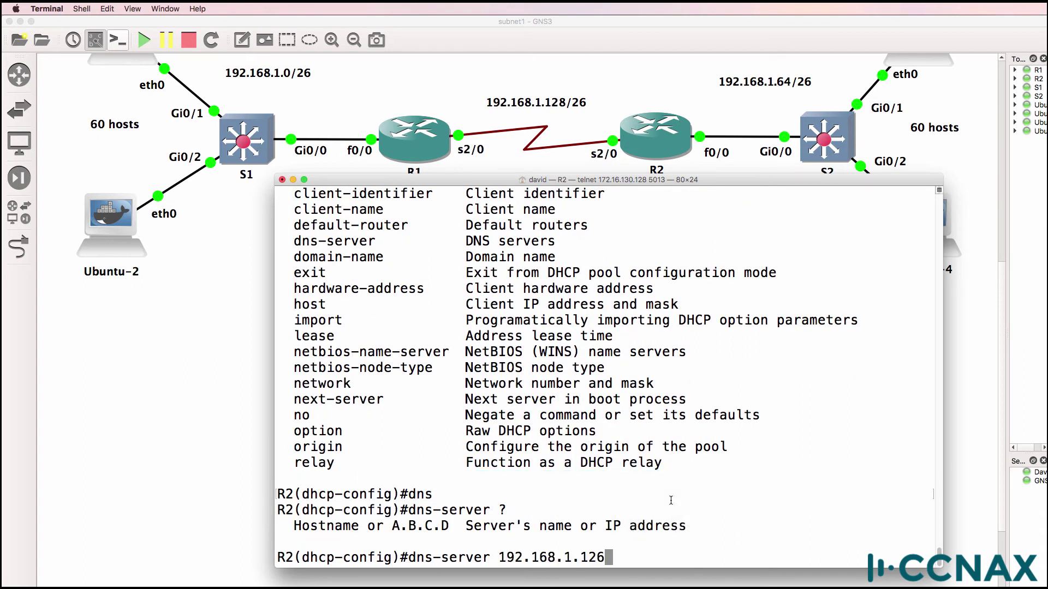
key("Return")
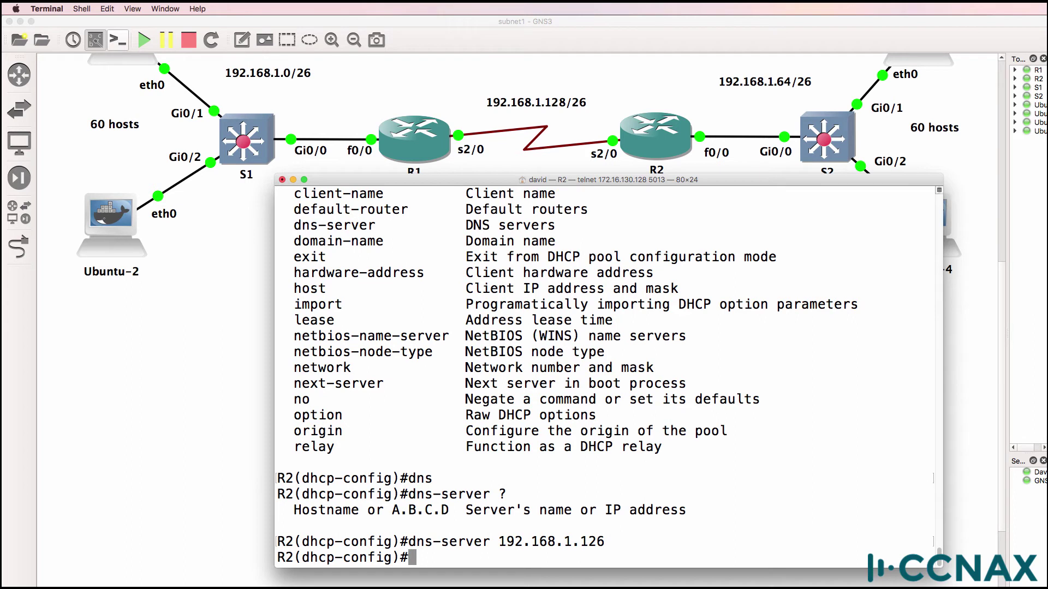
type("end")
key("Return")
Step: Run sh run and highlight pool NY's network 192.168.1.64, default-router and dns-server 192.168.1.126
type("sh run")
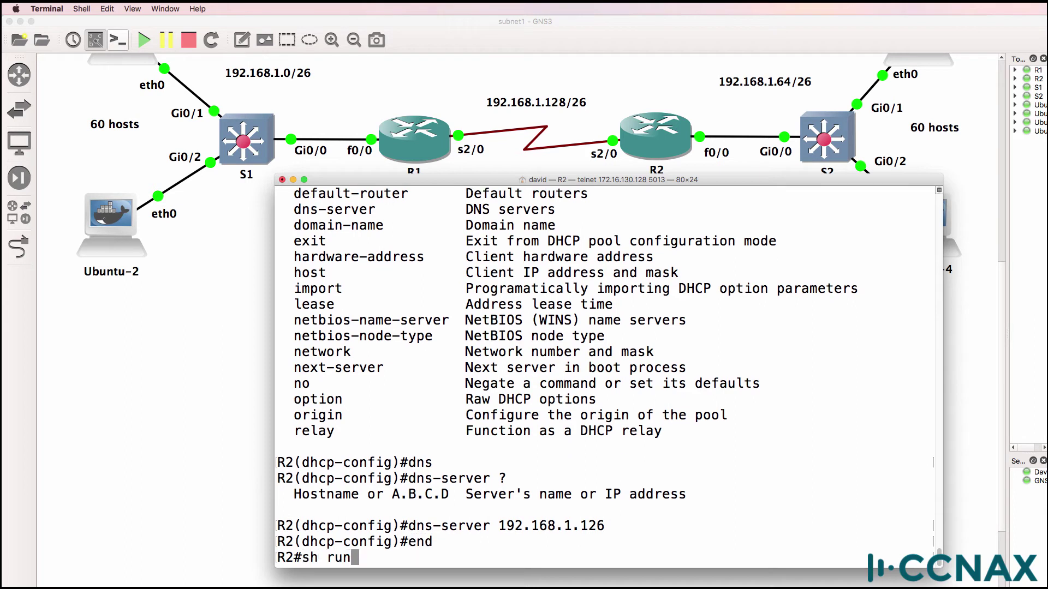
key("Return")
key("space")
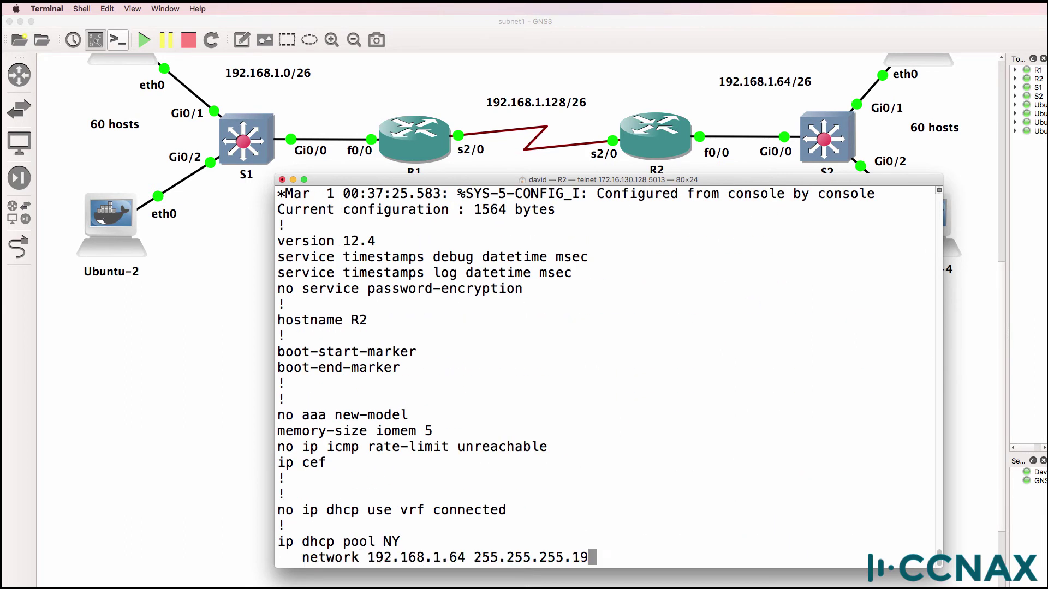
scroll(510, 456, "up", 2)
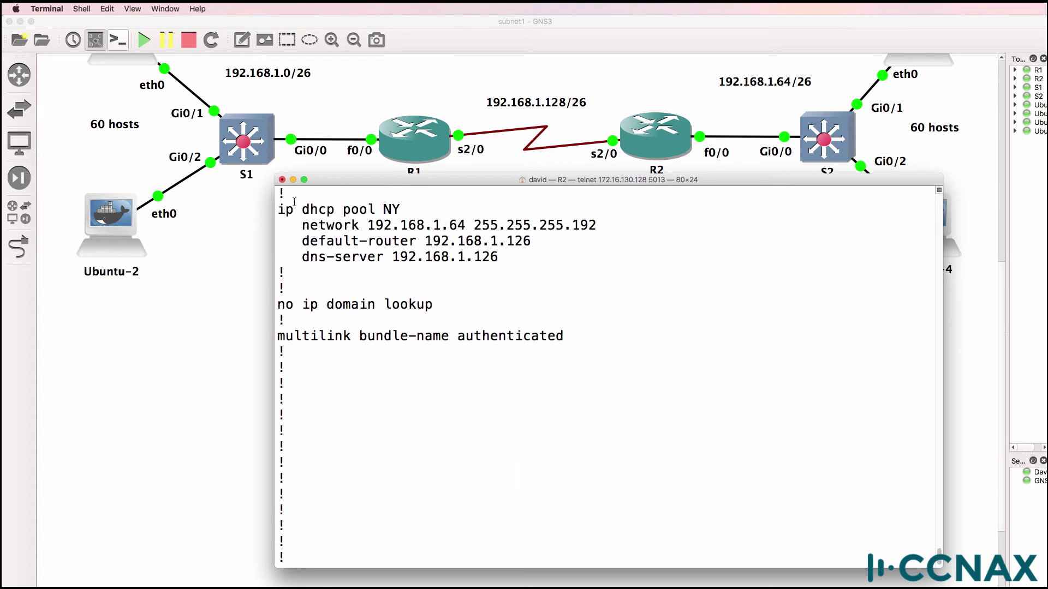
left_click_drag(282, 212, 522, 274)
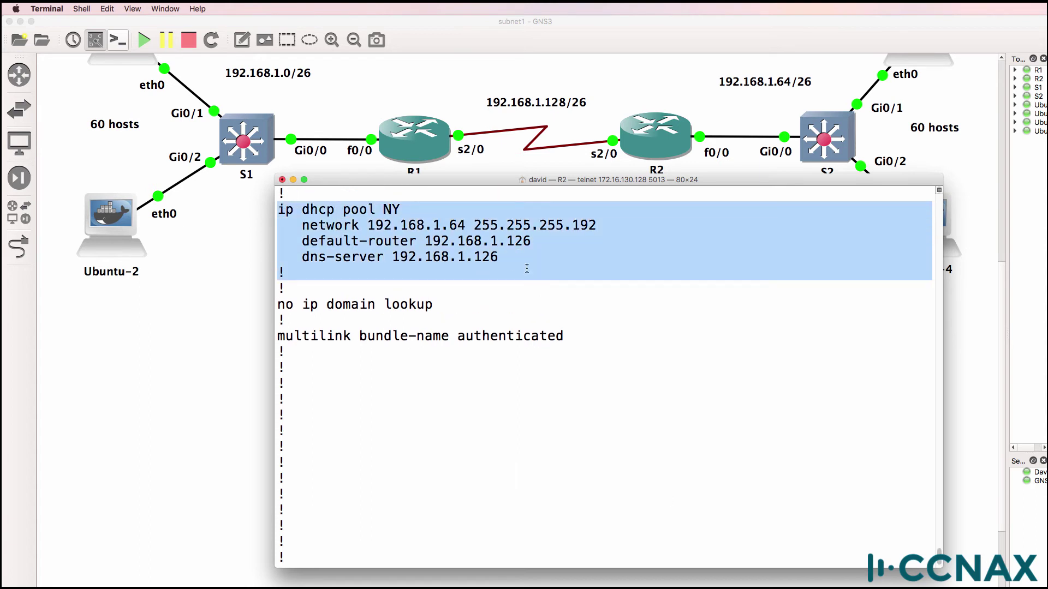
mouse_move(527, 268)
left_mouse_down()
mouse_move(529, 244)
mouse_move(541, 255)
left_mouse_up()
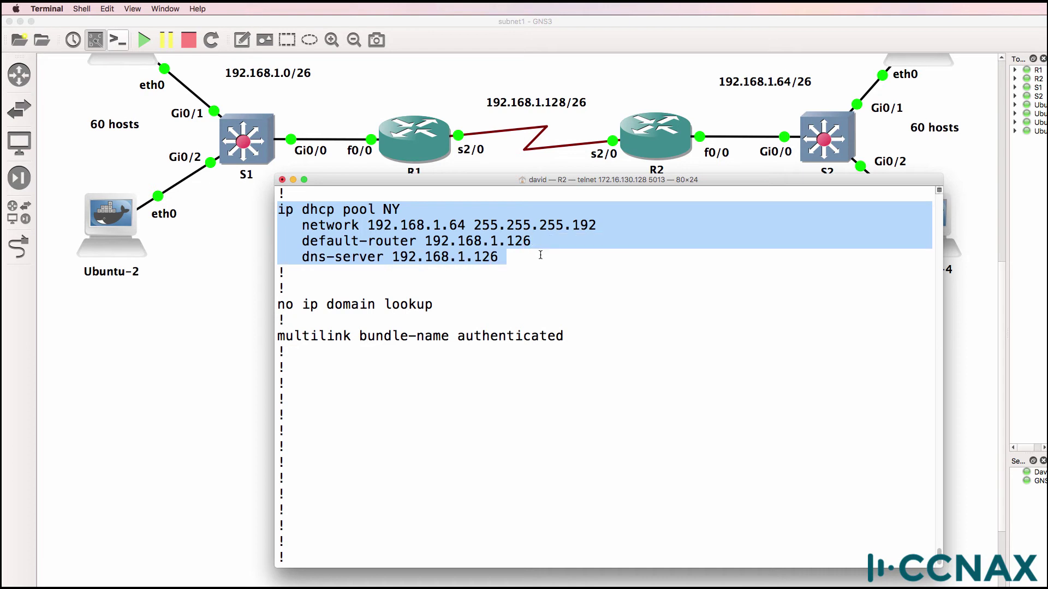
Step: Stop Ubuntu-3, uncomment auto eth0 and iface eth0 inet dhcp in its interfaces file, and save
key("Return")
left_click(639, 166)
scroll(764, 164, "up", 3)
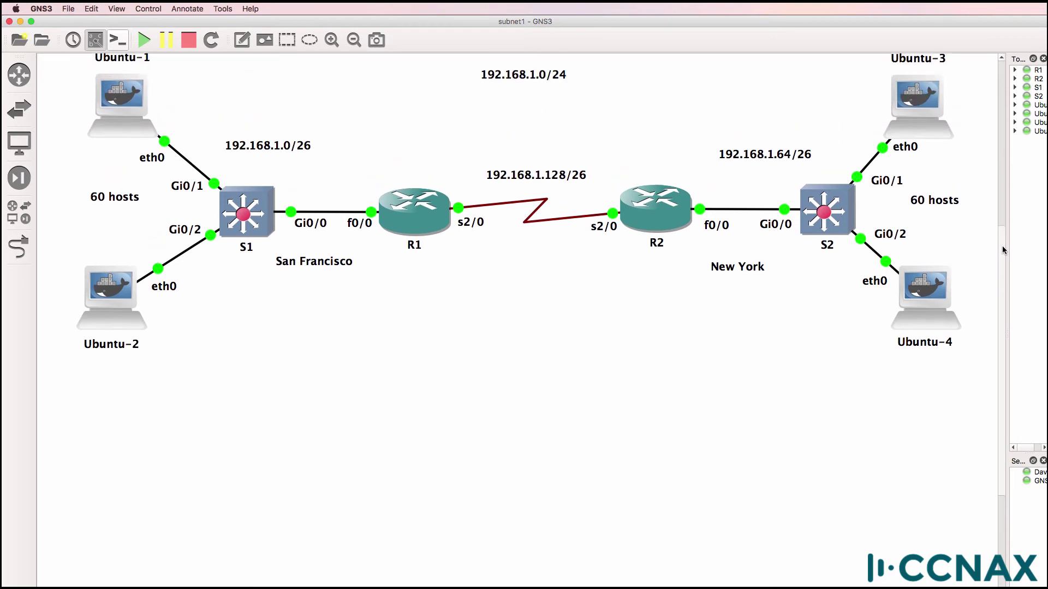
right_click(921, 127)
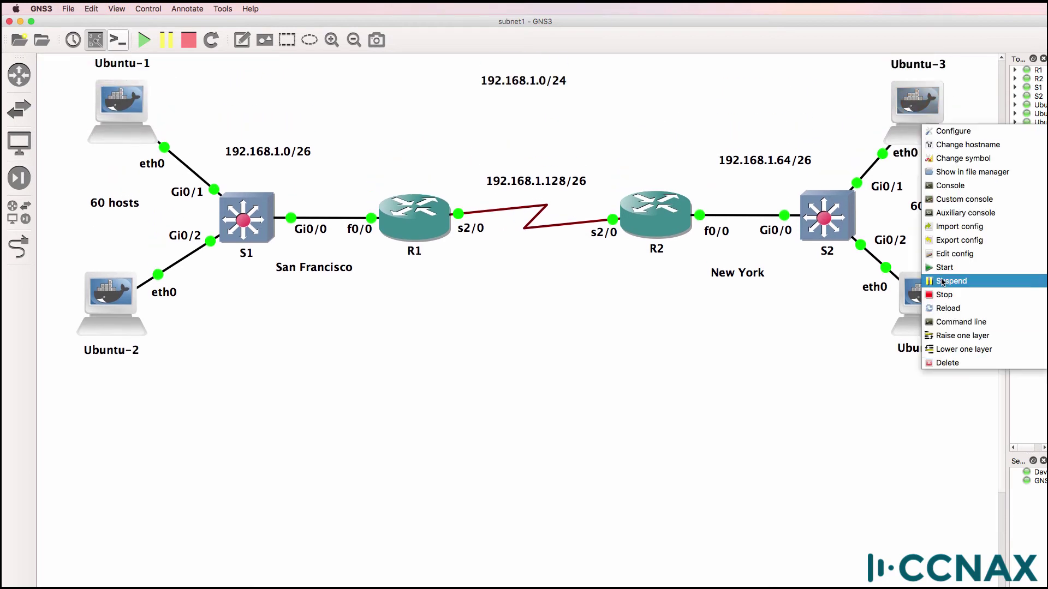
left_click(898, 127)
right_click(903, 115)
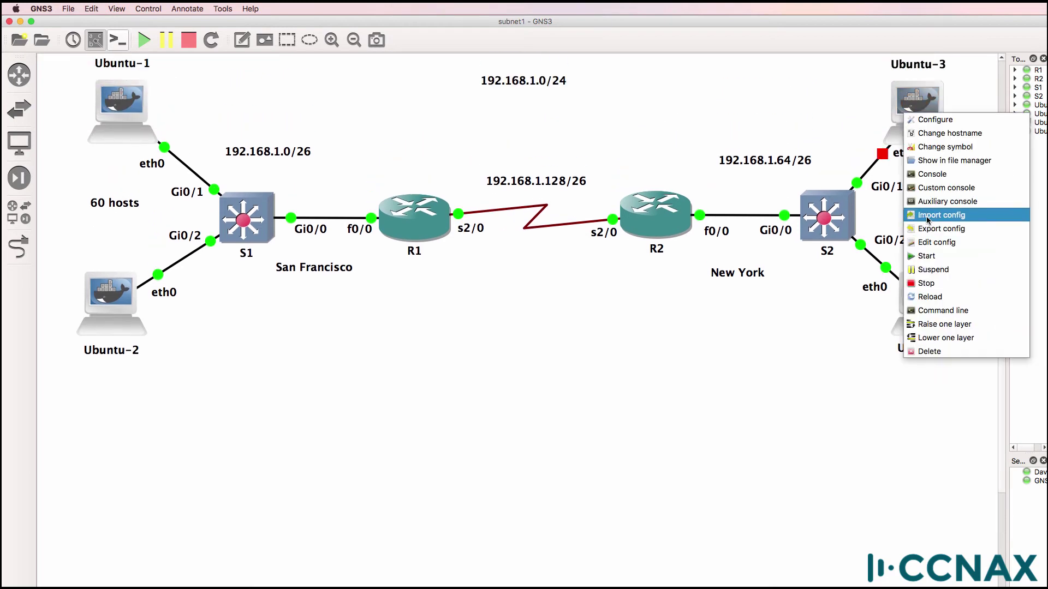
left_click(932, 243)
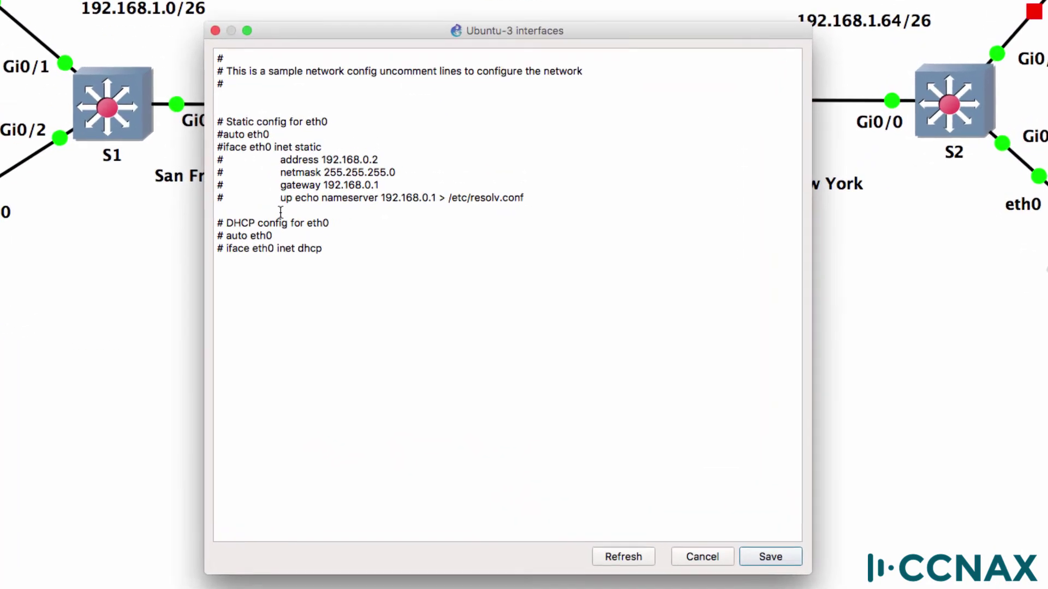
key("Down")
key("Down")
key("Down")
key("Down")
key("Down")
key("Down")
key("Down")
key("Down")
key("Down")
key("Down")
key("Down")
key("Down")
key("Down")
key("Down")
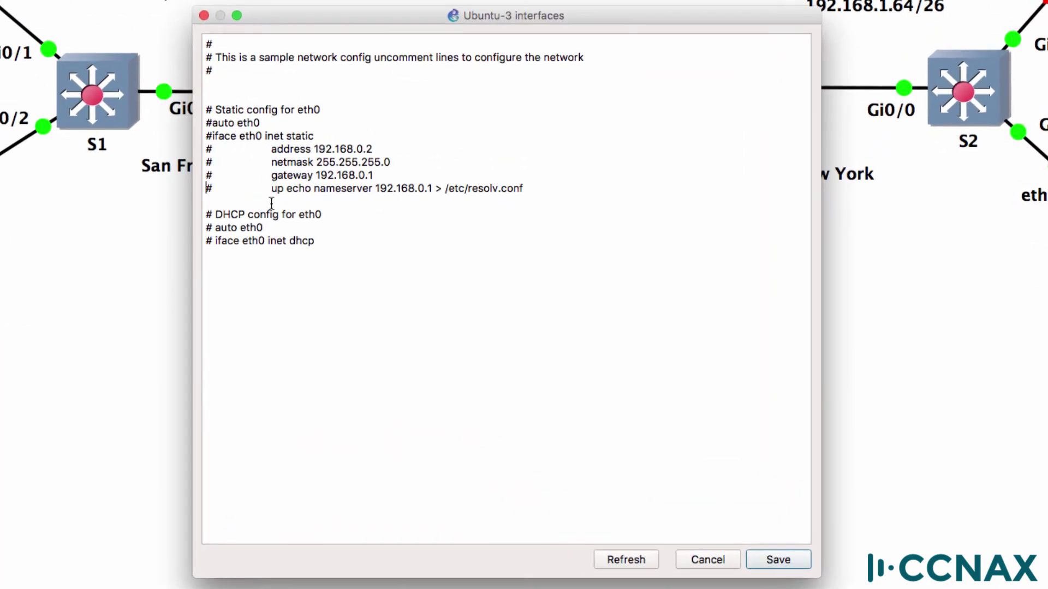
key("Delete")
key("Down")
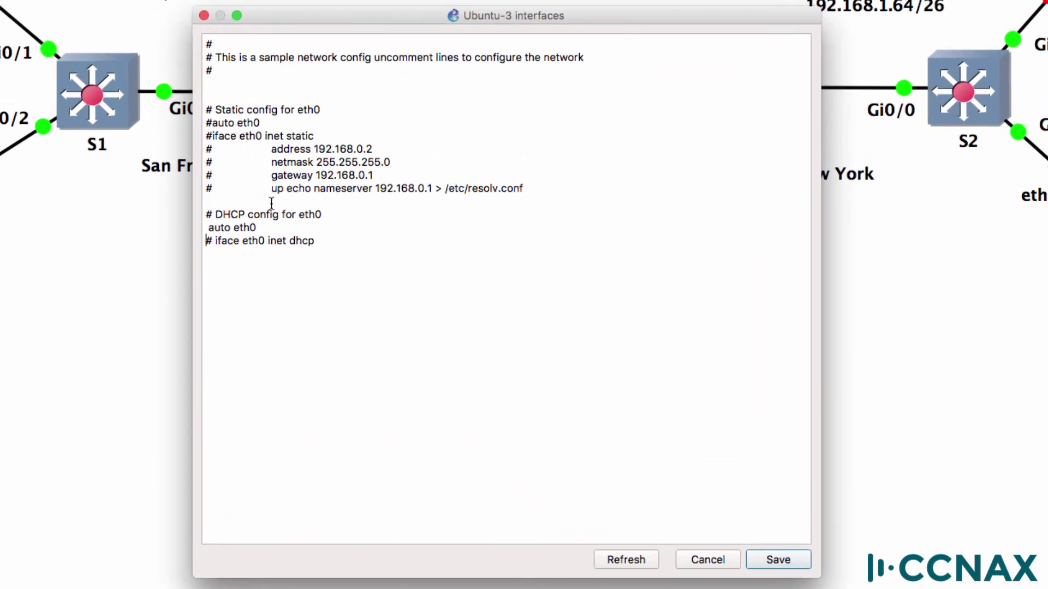
key("Delete")
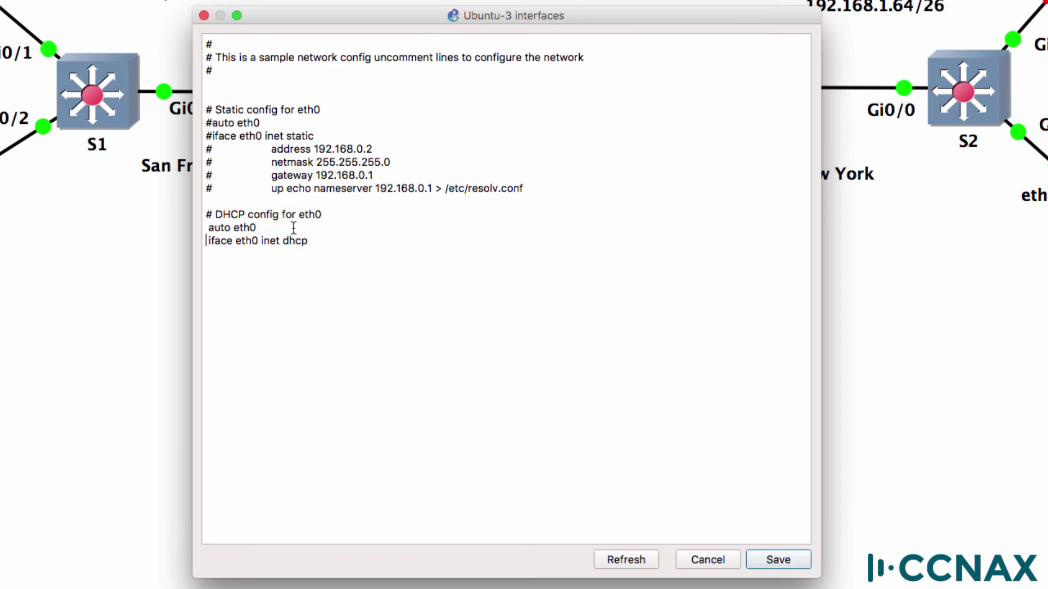
left_click_drag(318, 242, 207, 214)
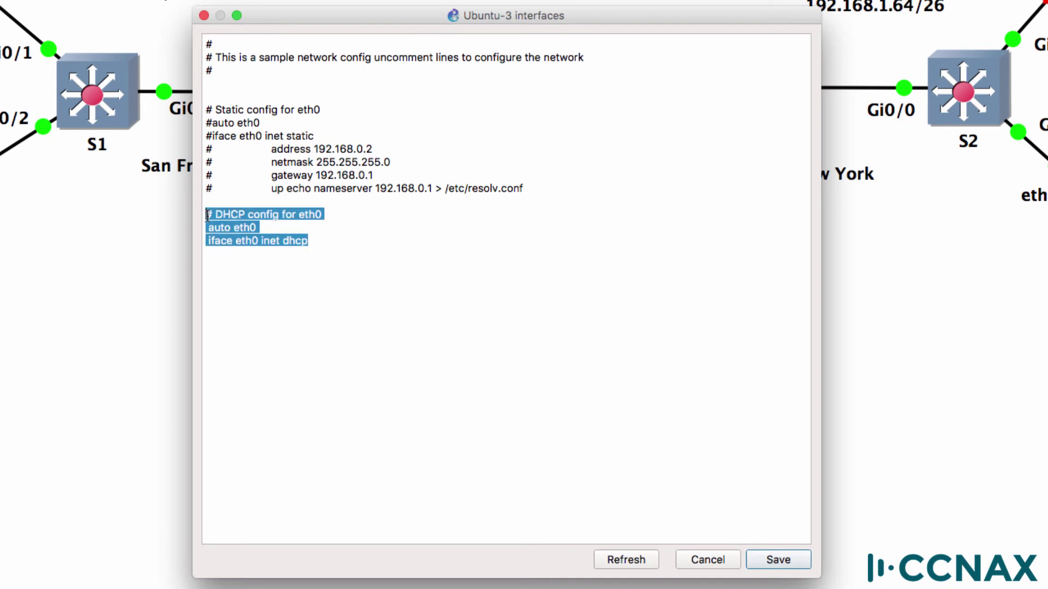
left_click(776, 563)
Step: Stop Ubuntu-4, uncomment auto eth0 and iface eth0 inet dhcp in its interfaces file, and save
right_click(919, 341)
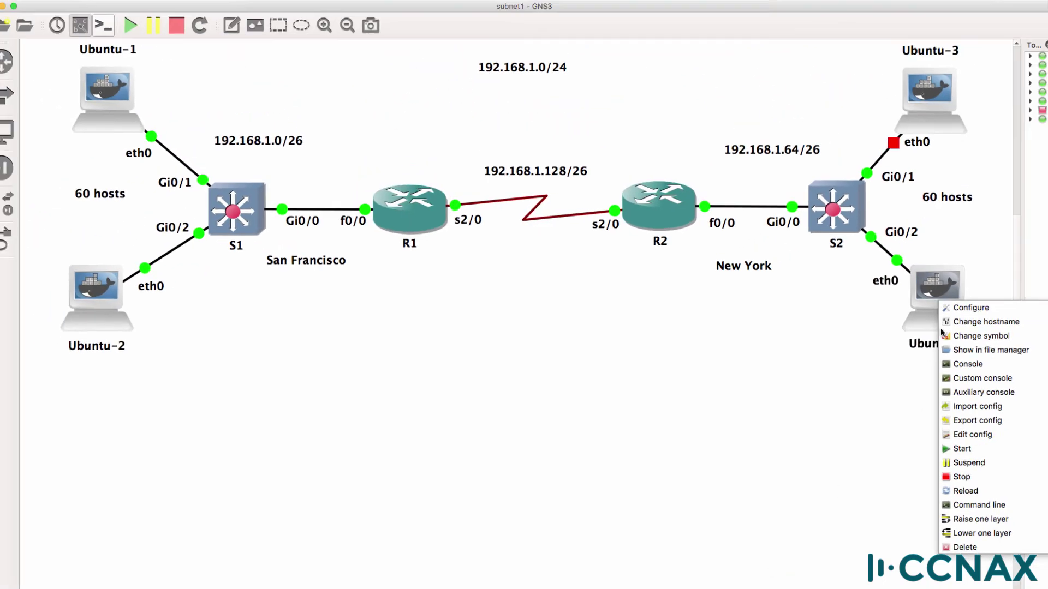
left_click(950, 476)
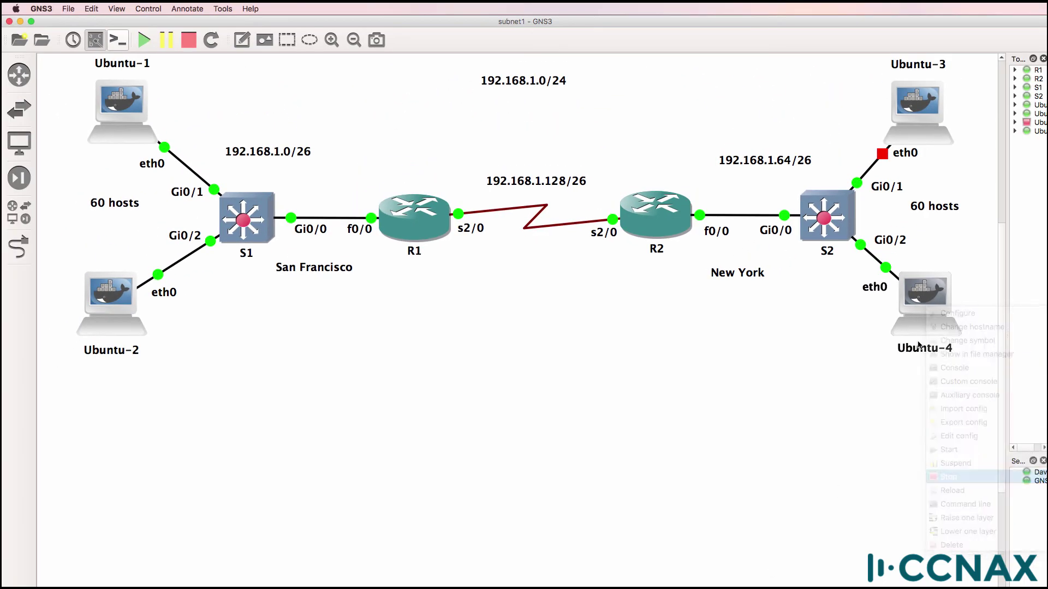
right_click(922, 320)
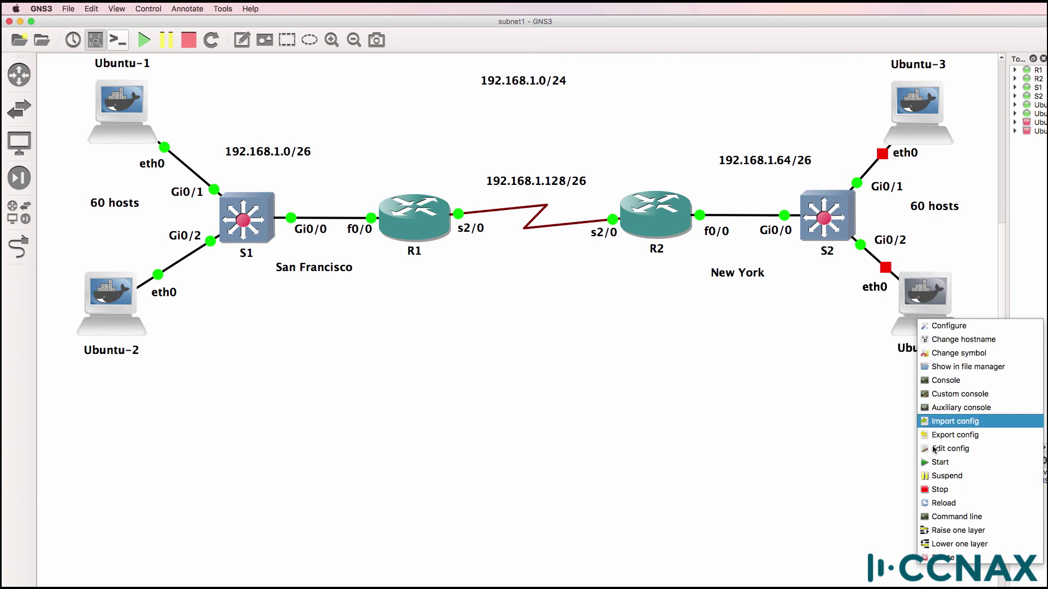
left_click(950, 476)
right_click(937, 300)
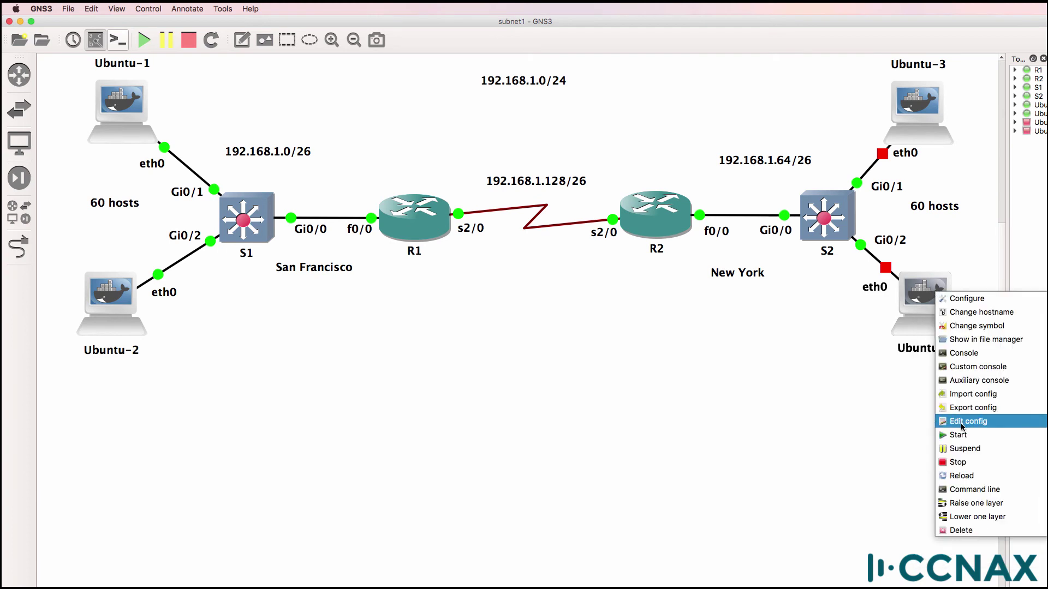
left_click(950, 426)
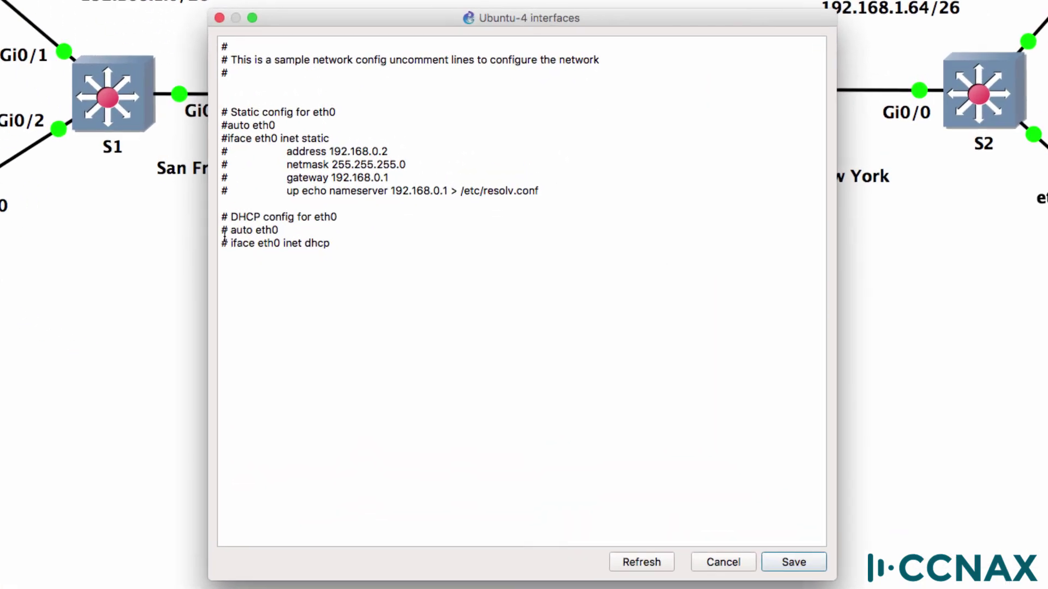
left_click(225, 230)
key("BackSpace")
key("Down")
key("Delete")
left_click(793, 562)
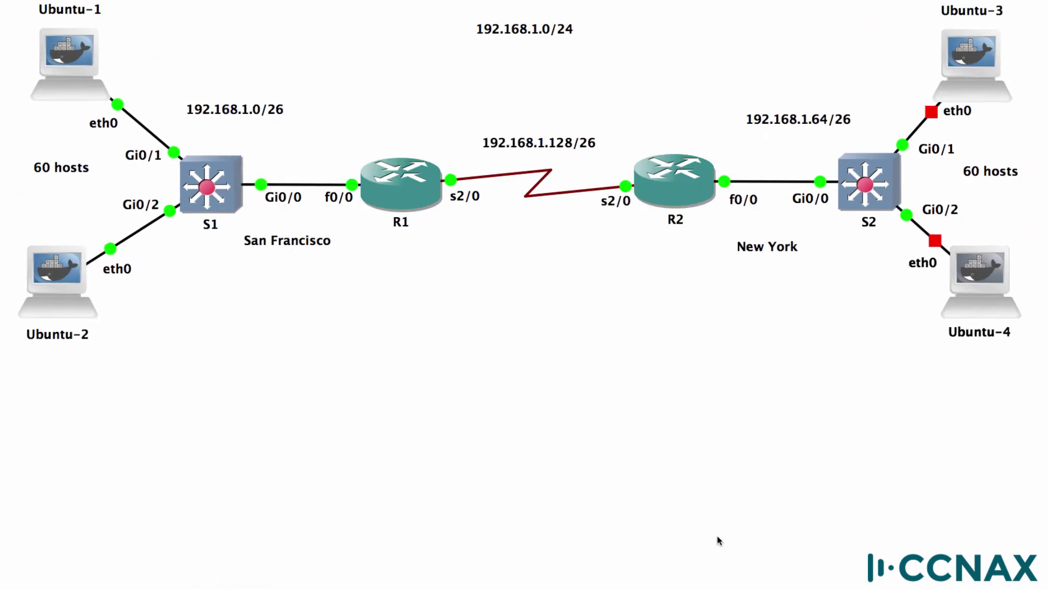
Step: Start Ubuntu-3 and Ubuntu-4 and open a console for each
right_click(960, 73)
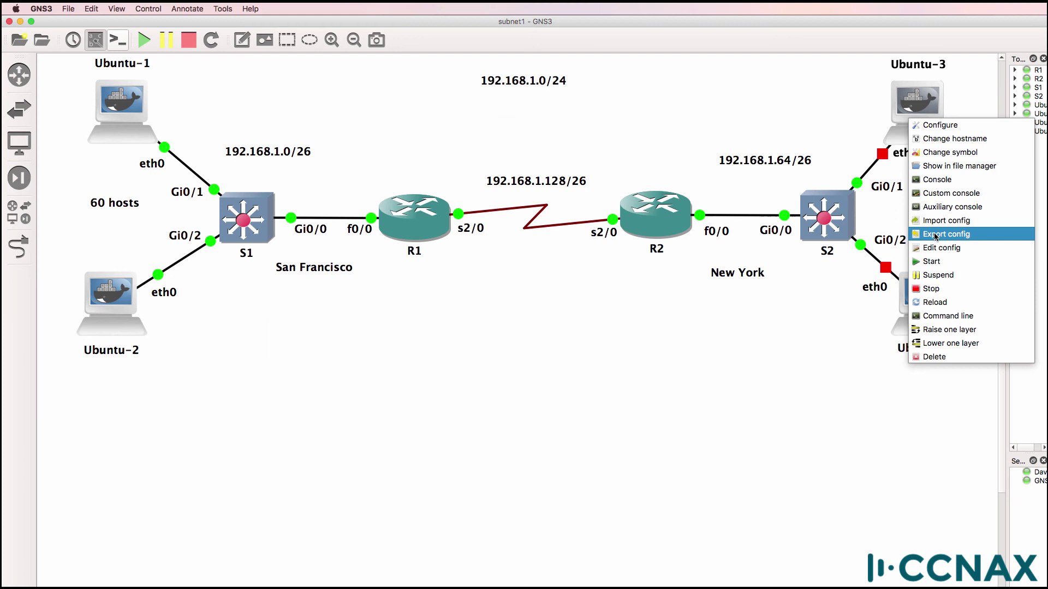
left_click(932, 262)
right_click(918, 293)
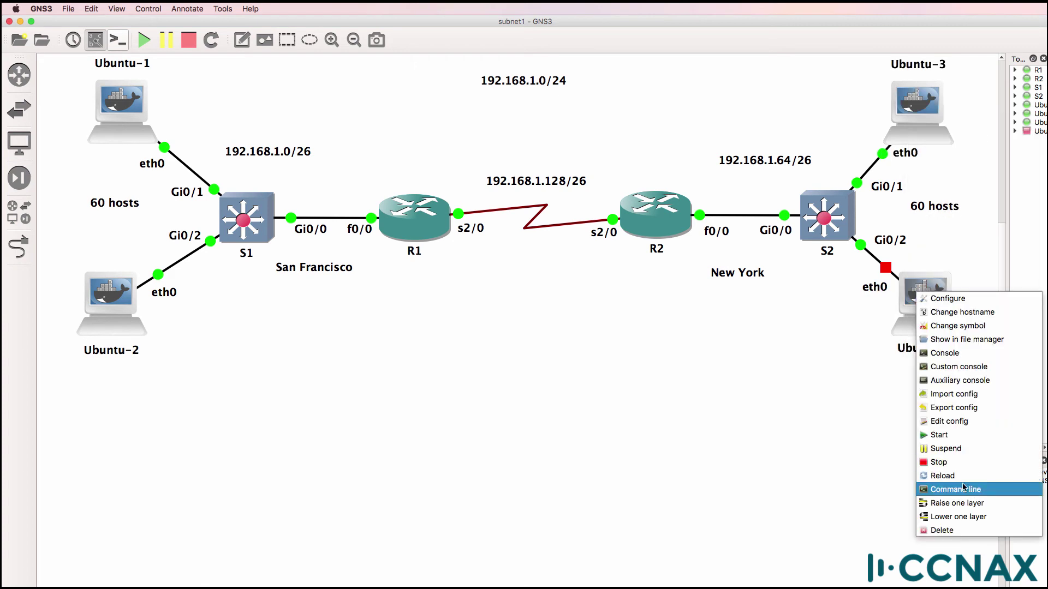
left_click(944, 435)
right_click(913, 113)
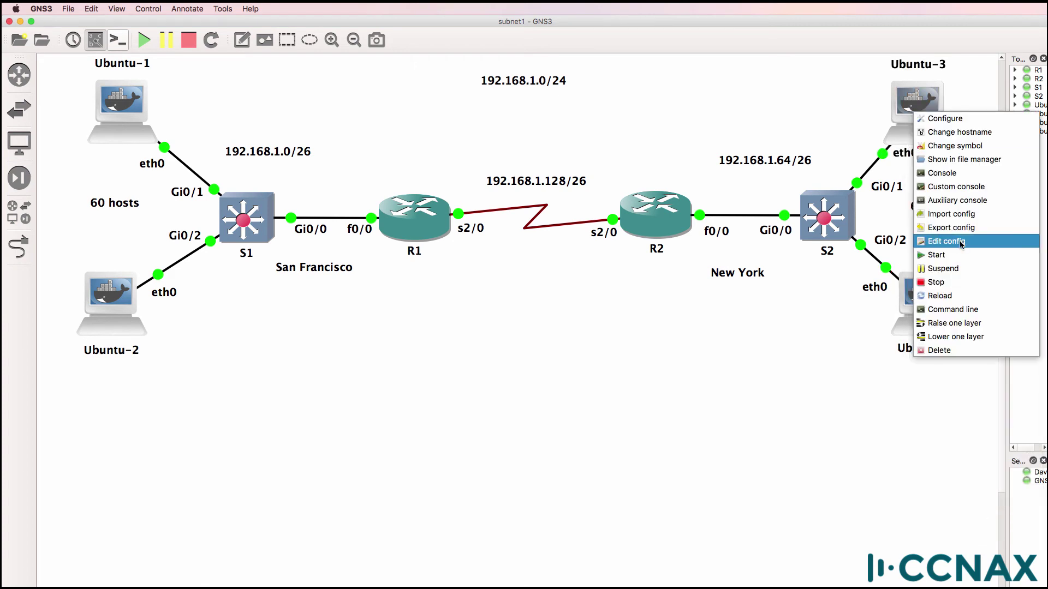
left_click(937, 179)
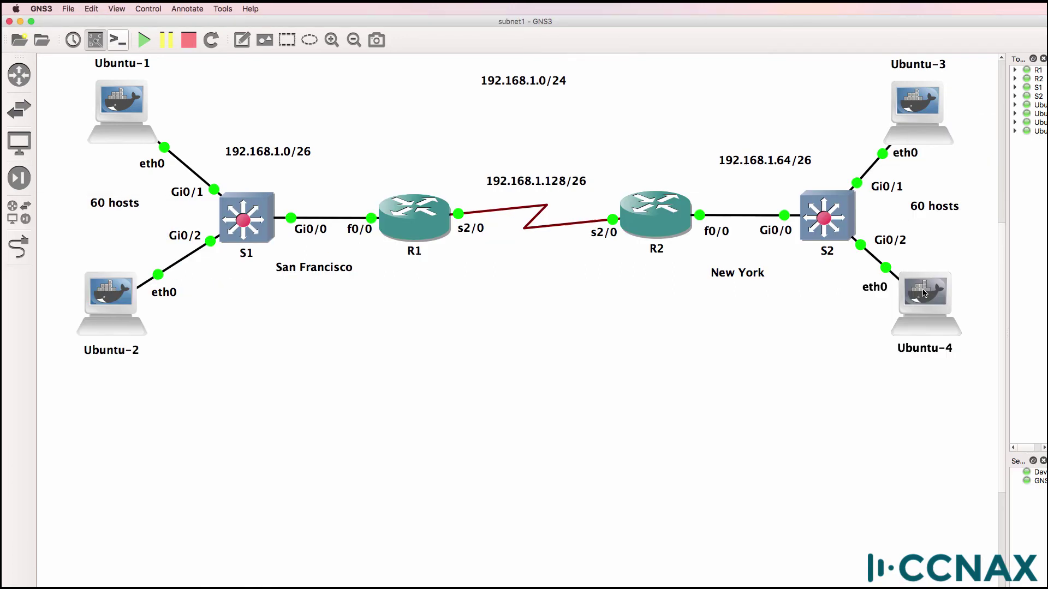
right_click(924, 291)
left_click(952, 351)
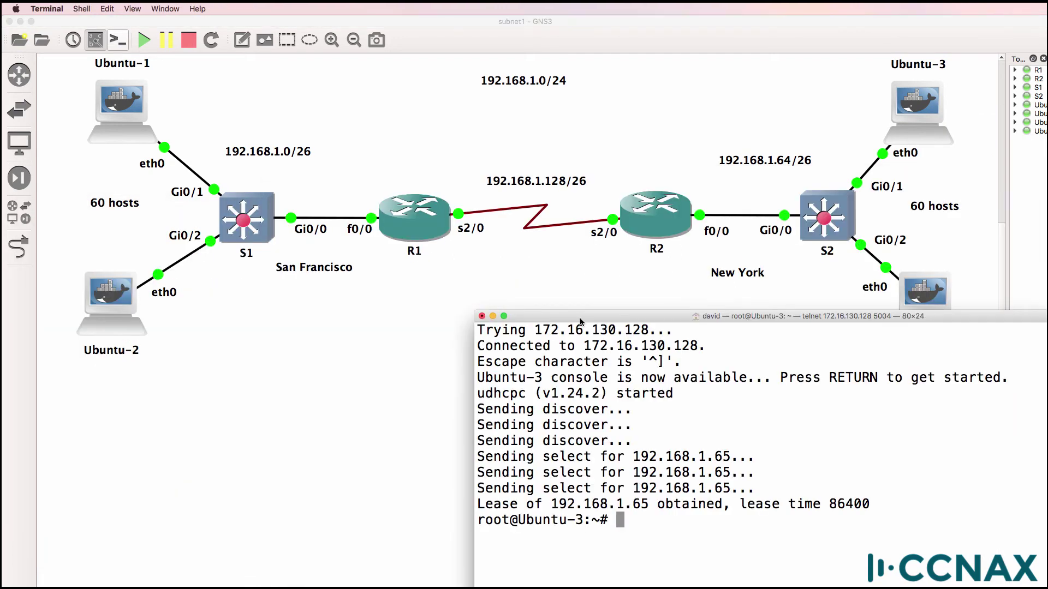
Step: Arrange both consoles and highlight the leased addresses 192.168.1.65 and 192.168.1.66
left_click_drag(581, 322, 138, 182)
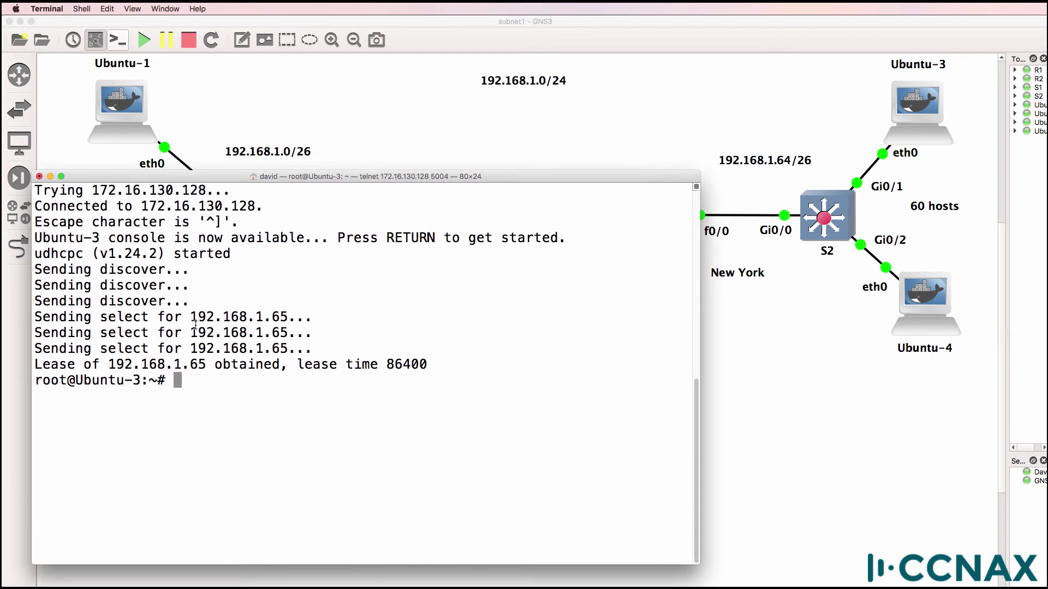
left_click_drag(192, 319, 310, 317)
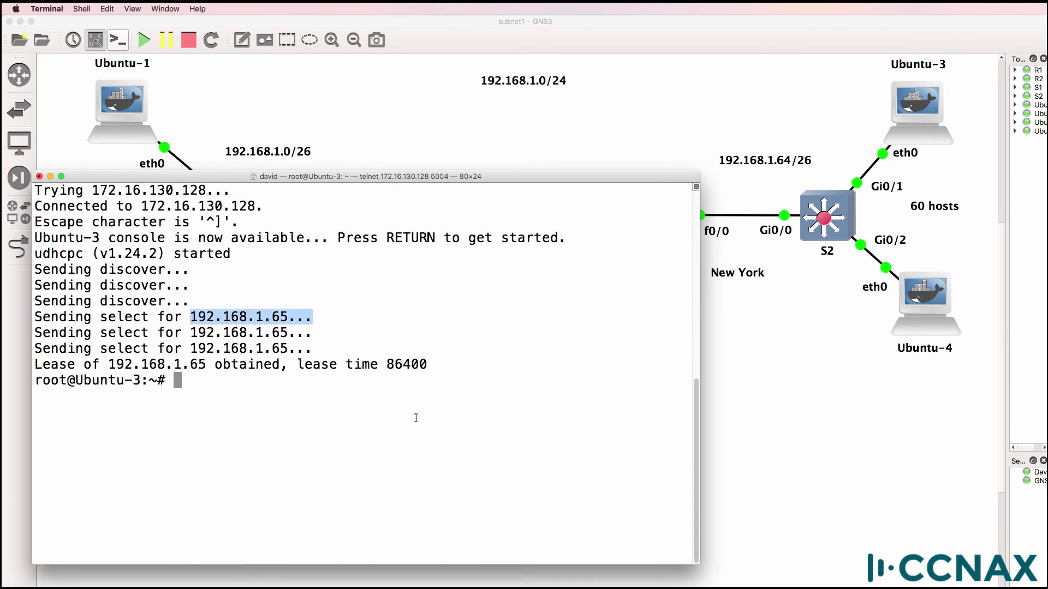
left_click(819, 513)
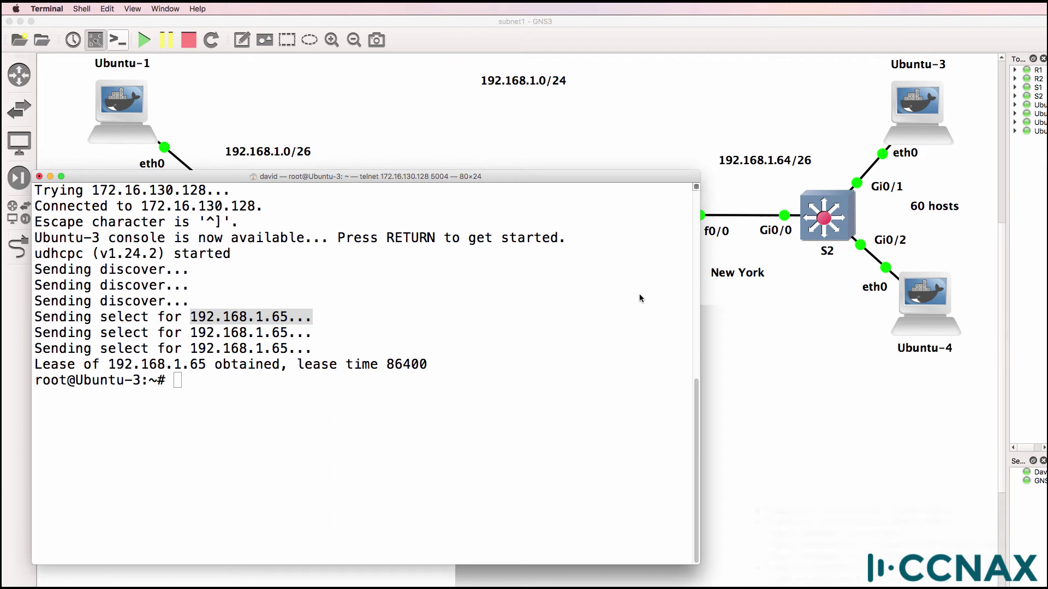
left_click_drag(635, 330, 479, 180)
left_click_drag(488, 303, 627, 309)
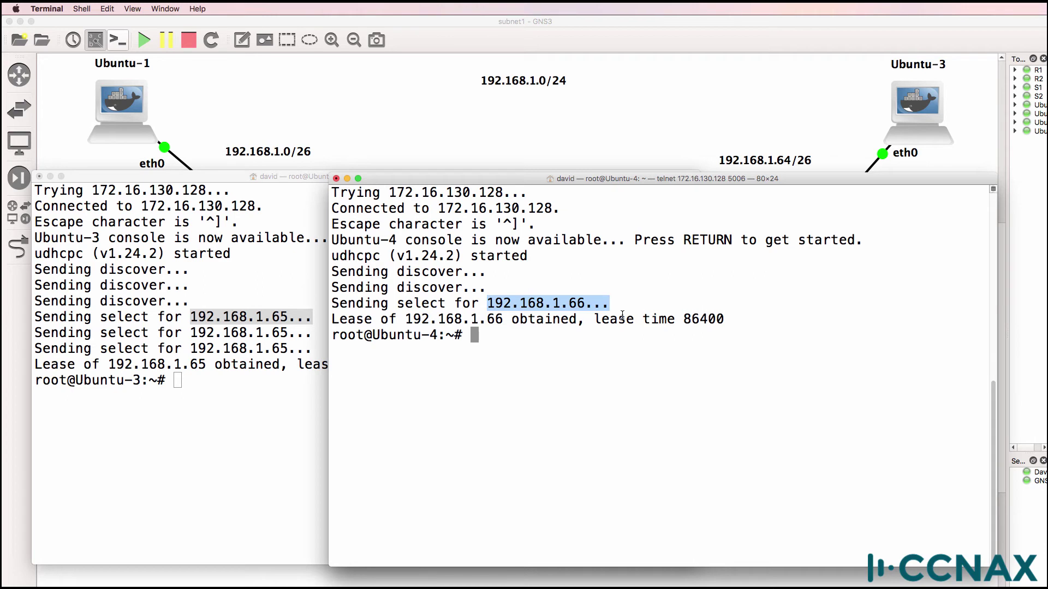
Step: Ping Ubuntu-3 at 192.168.1.65 from Ubuntu-4
type("ping 192.168.1")
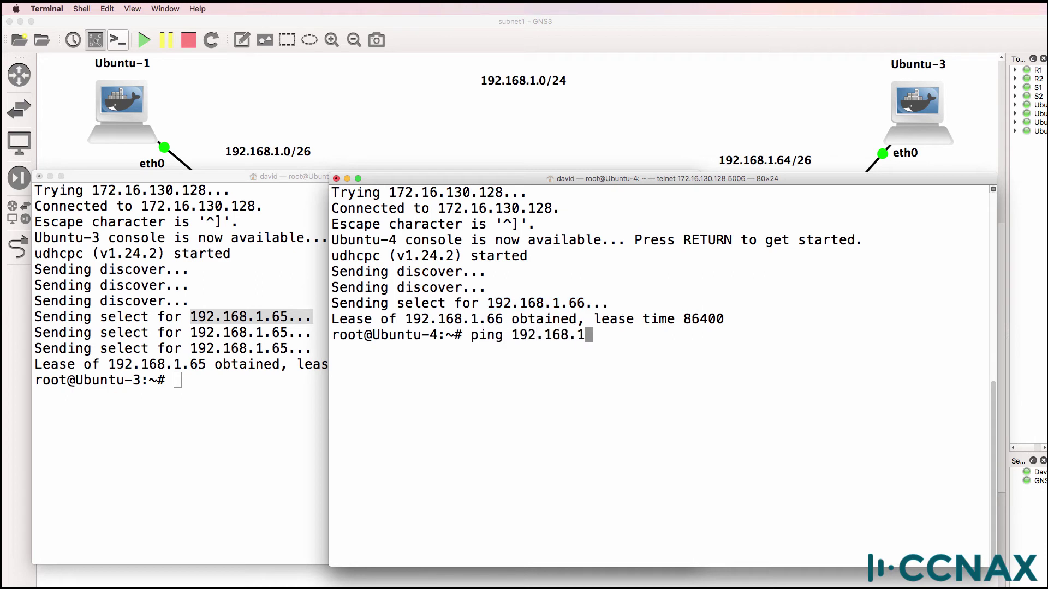
type(".65")
key("Return")
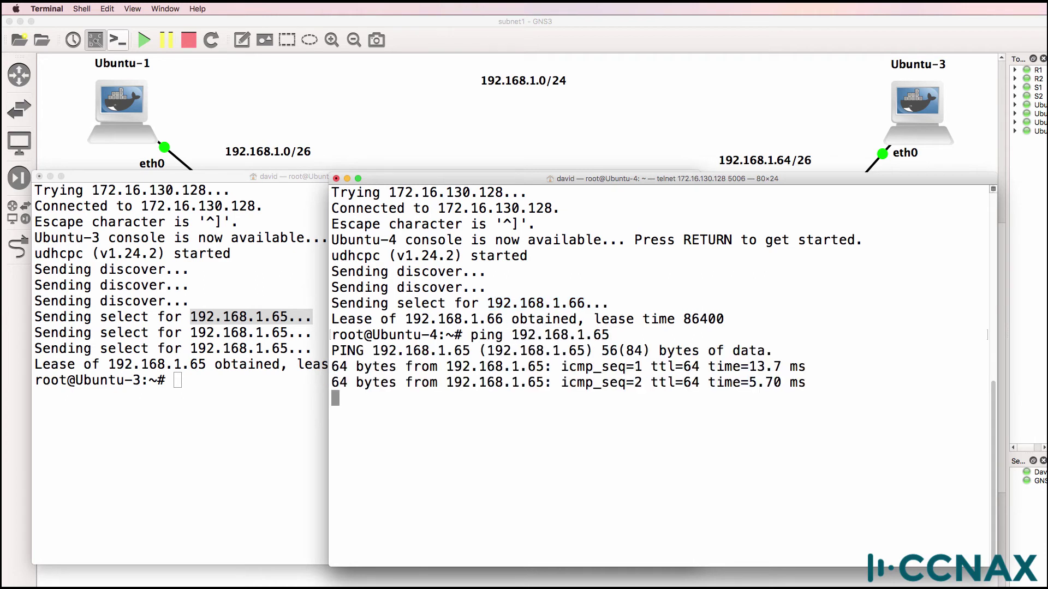
key("ctrl+c")
Step: Show R2's f0/0 interface configuration with sh run int f0/0
key("super+grave")
type("qsh run int g0")
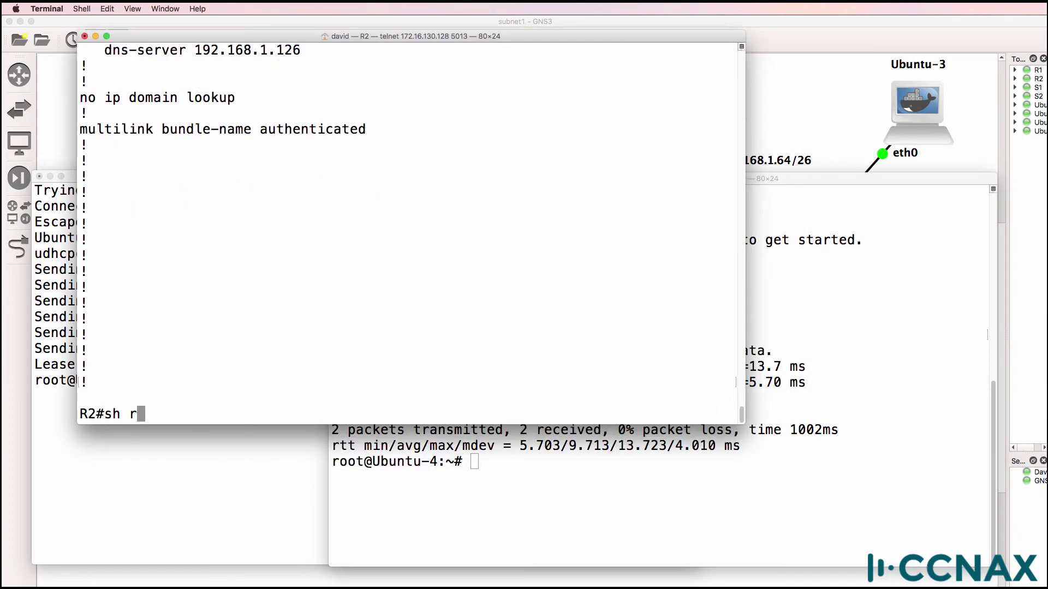
key("BackSpace")
key("BackSpace")
type("f0/0")
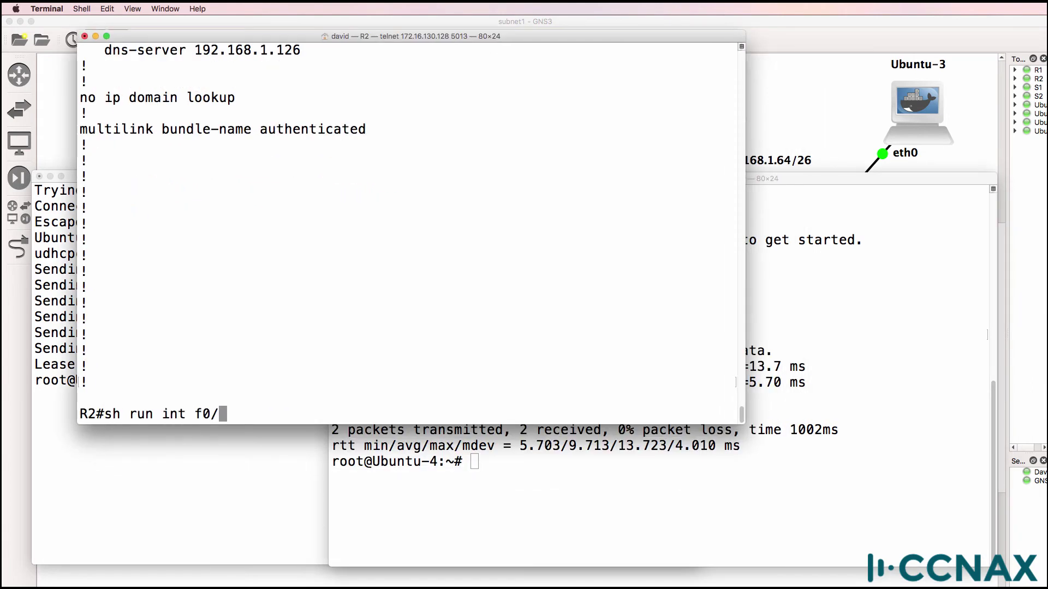
key("Return")
Step: Ping the gateway 192.168.1.126 from Ubuntu-4
key("super+grave")
key("Up")
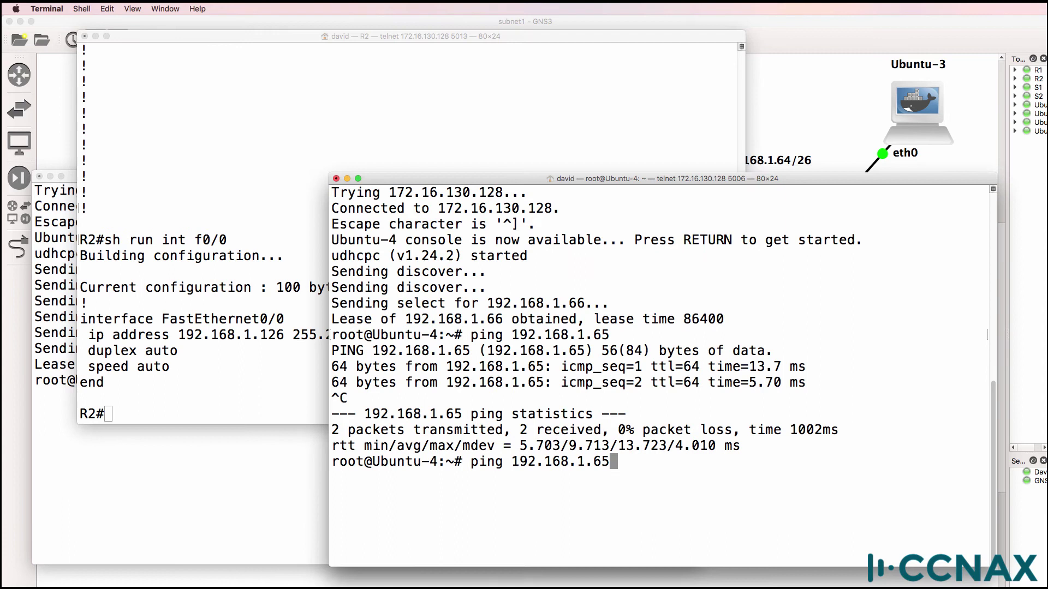
key("BackSpace")
key("BackSpace")
type("126")
key("Return")
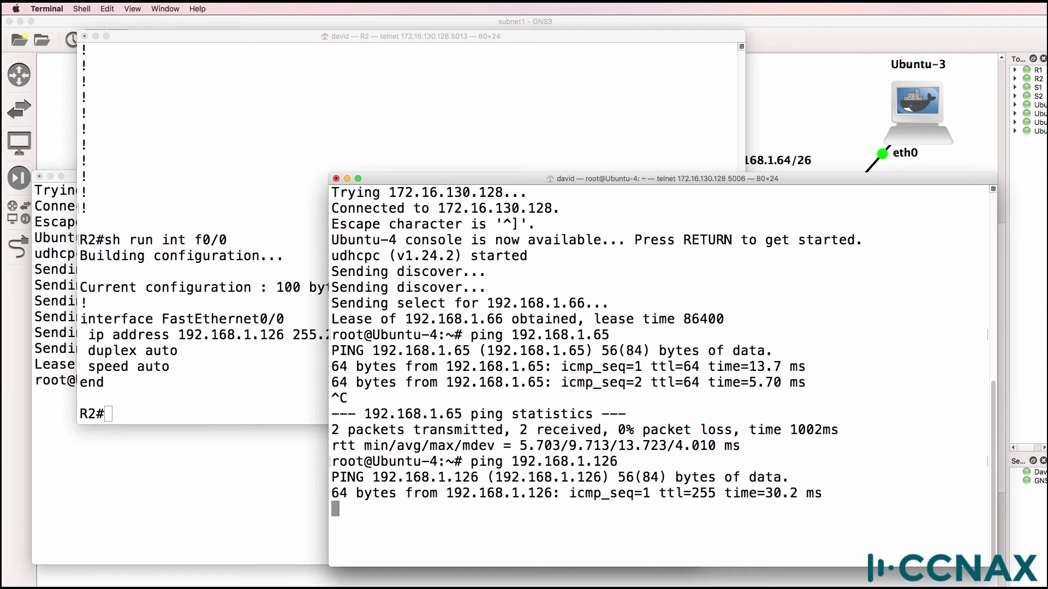
key("ctrl+c")
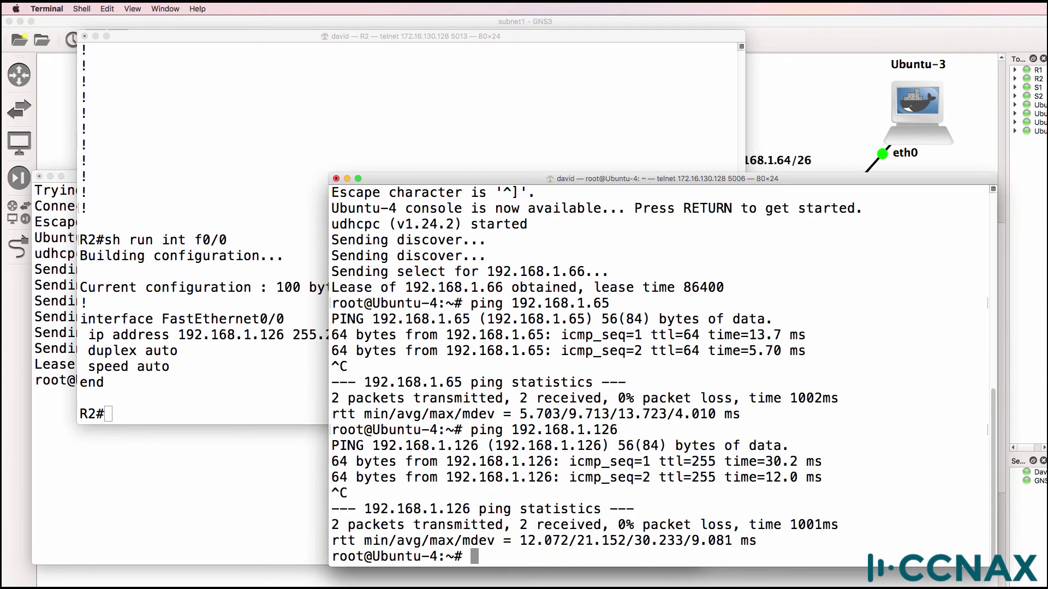
left_click(781, 38)
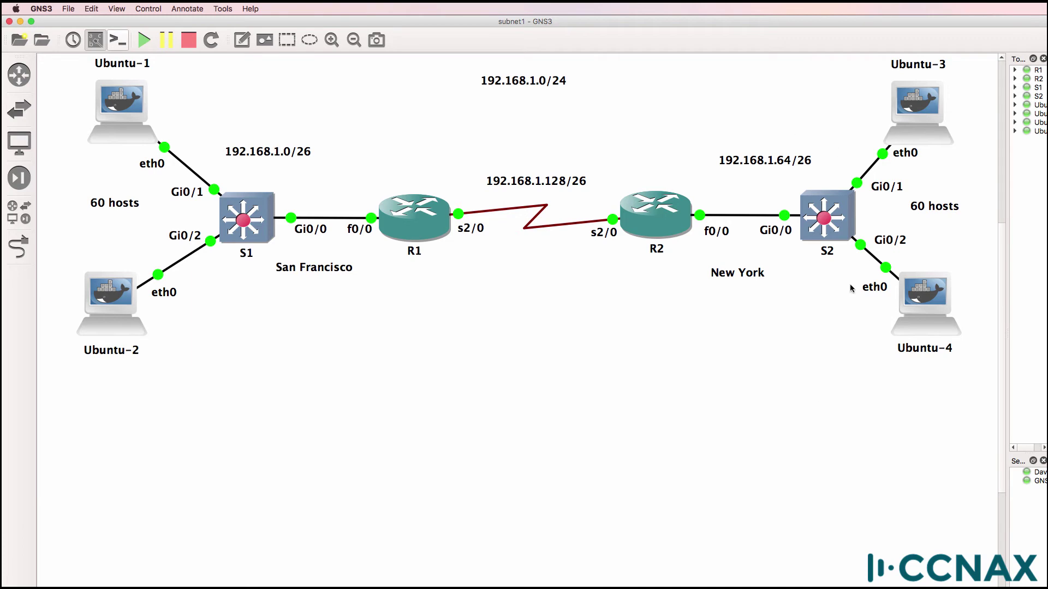
Step: Show R2's running configuration and copy pool NY's dns-server address 192.168.1.126
key("super+Tab")
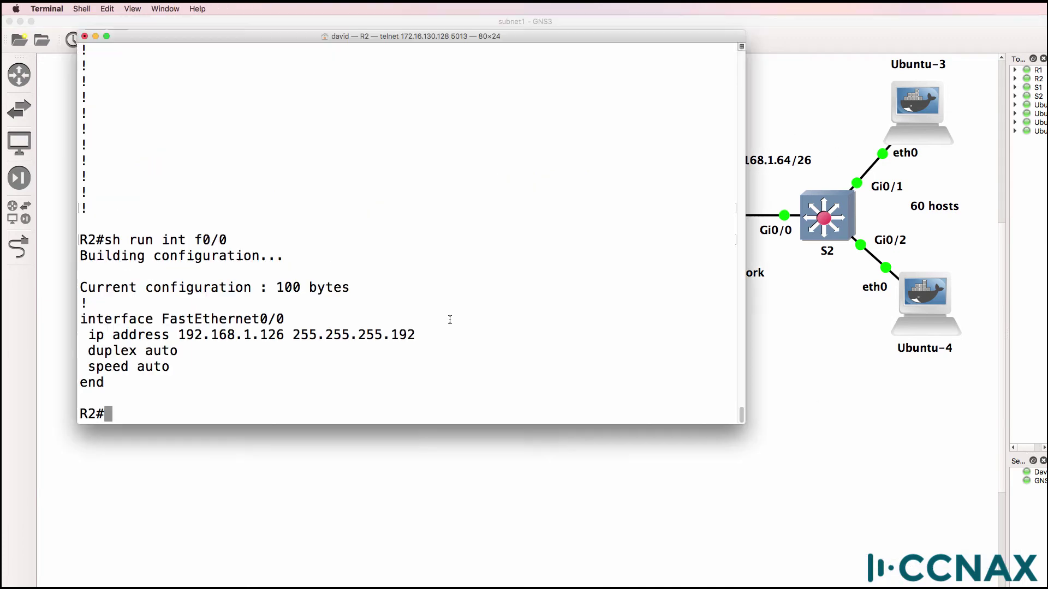
type("sh run")
key("Return")
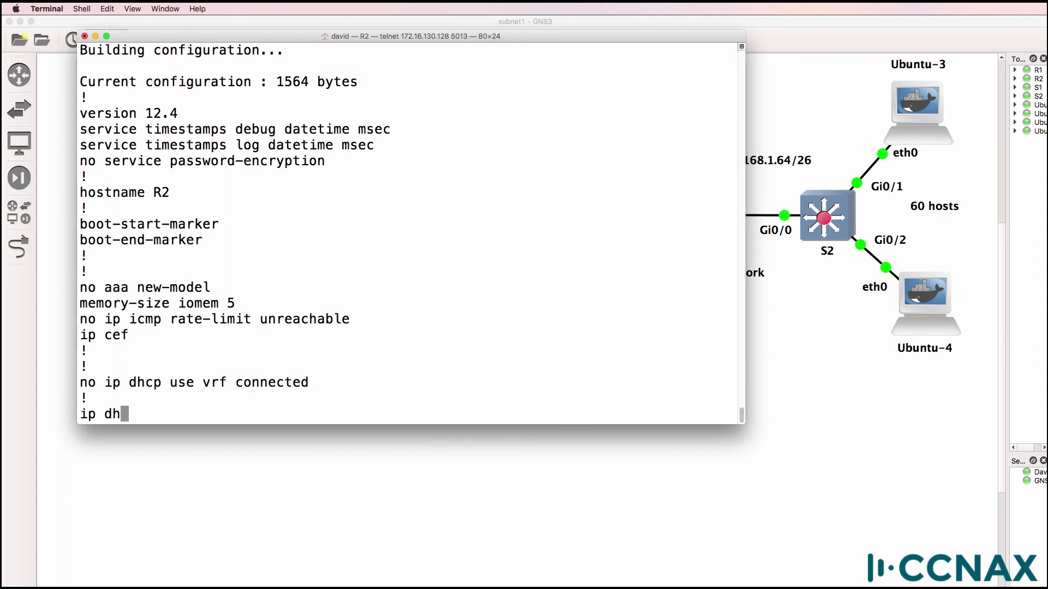
key("space")
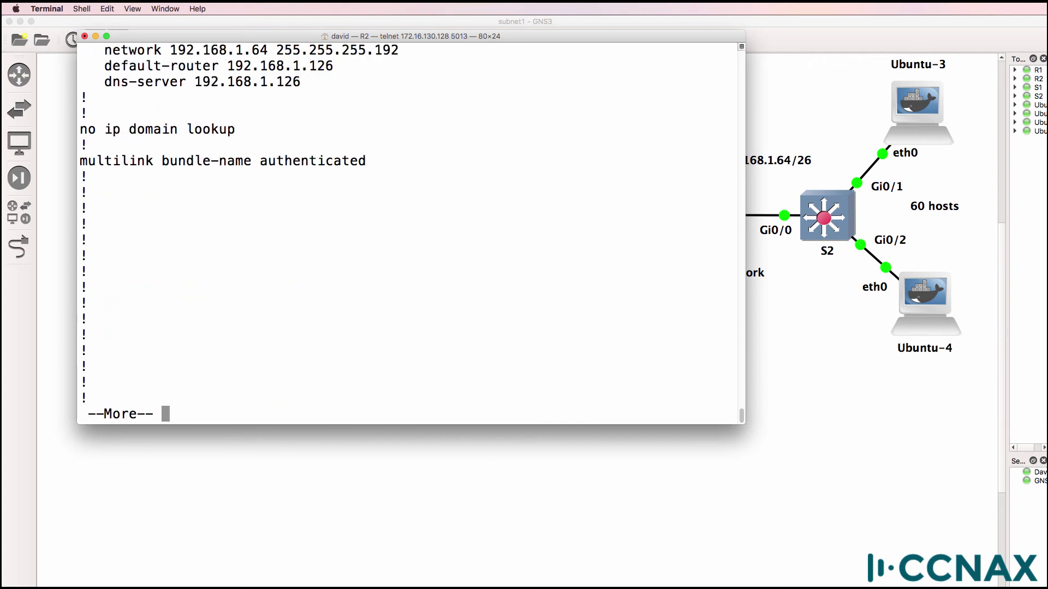
scroll(446, 325, "up", 3)
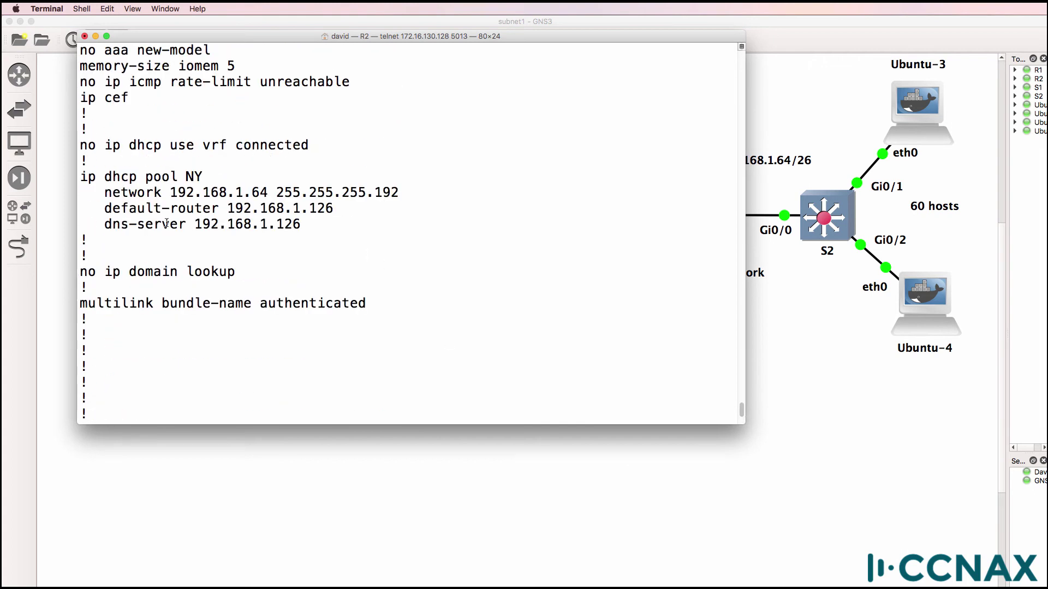
left_click_drag(197, 224, 300, 224)
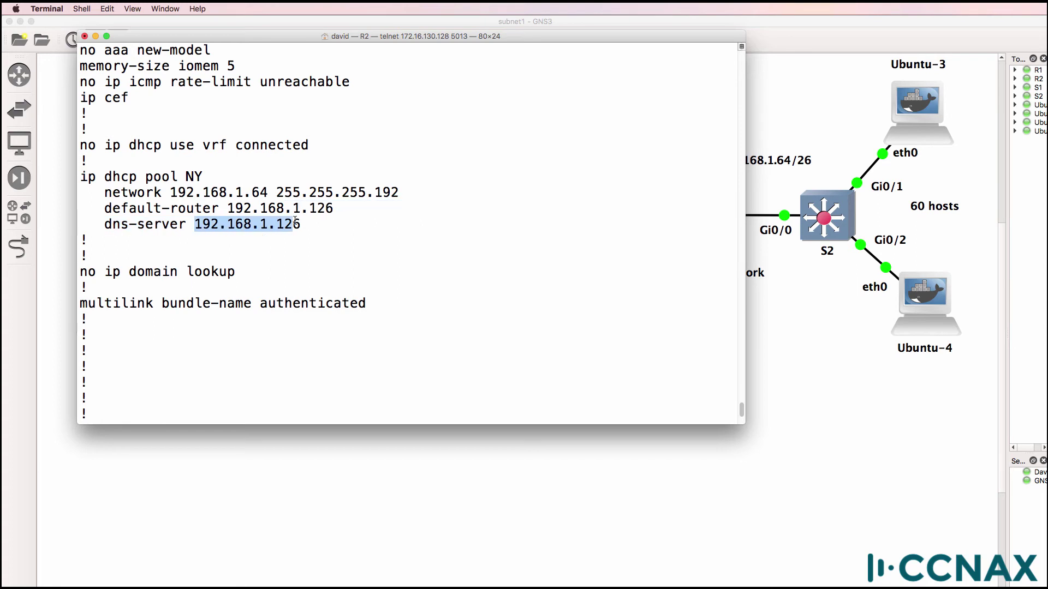
right_click(293, 230)
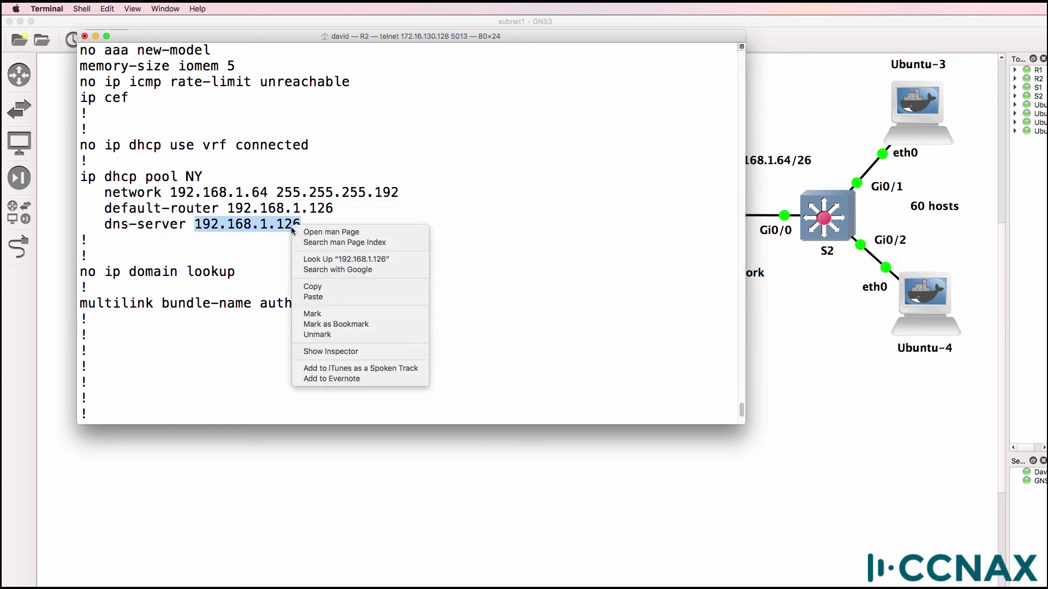
left_click(329, 288)
Step: In conf t, run ip dhcp excluded-address 192.168.1.126 192.168.1.126 on R2
type("qconf t")
key("Return")
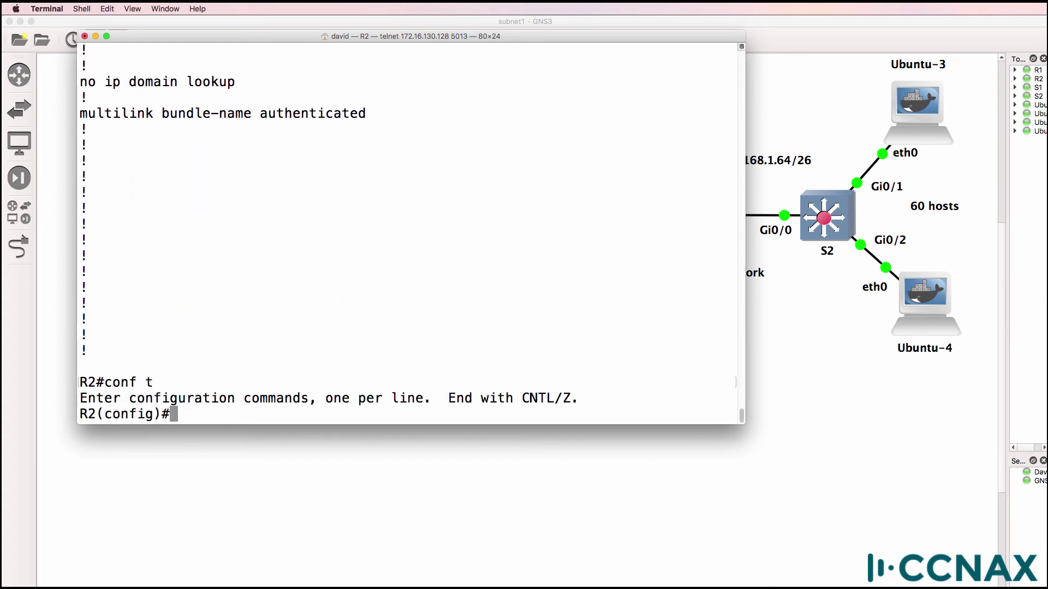
type("ip dh")
key("Tab")
type("?")
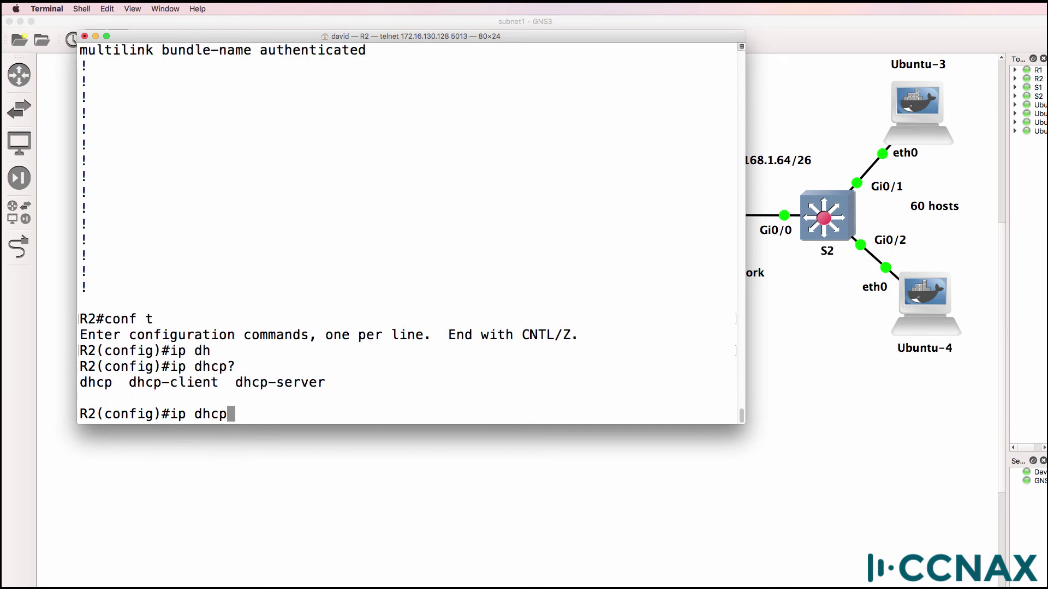
type("-se")
key("Tab")
type("?")
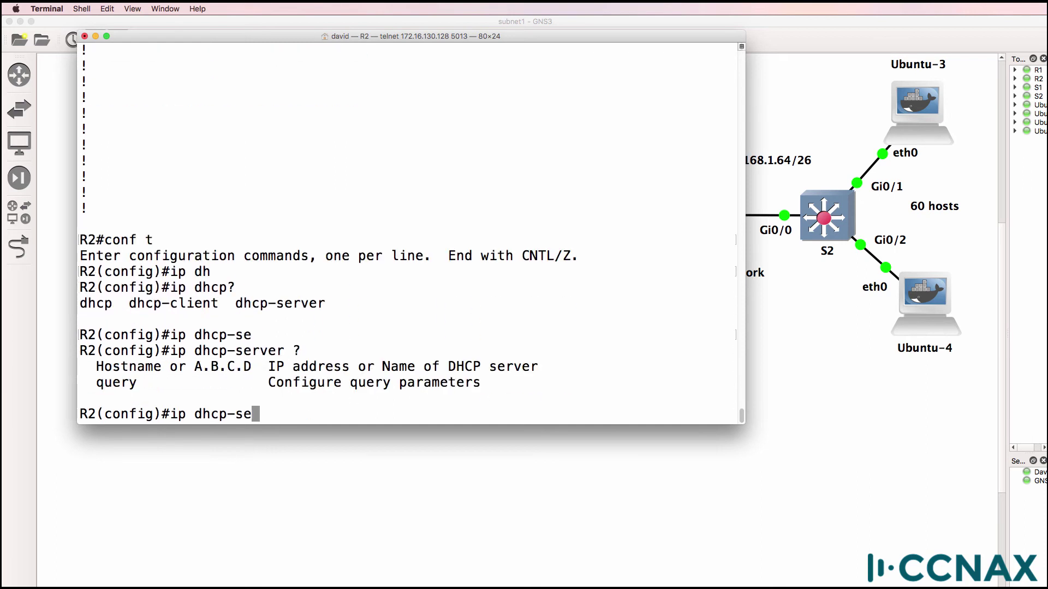
key("BackSpace")
key("BackSpace")
key("BackSpace")
type("?")
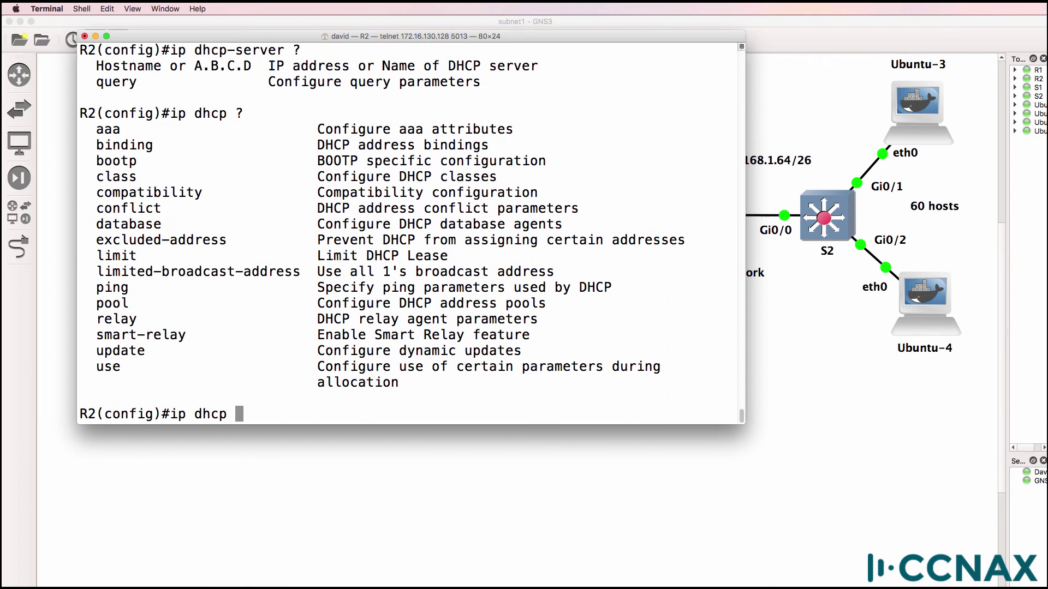
type("ex")
key("Tab")
type("?")
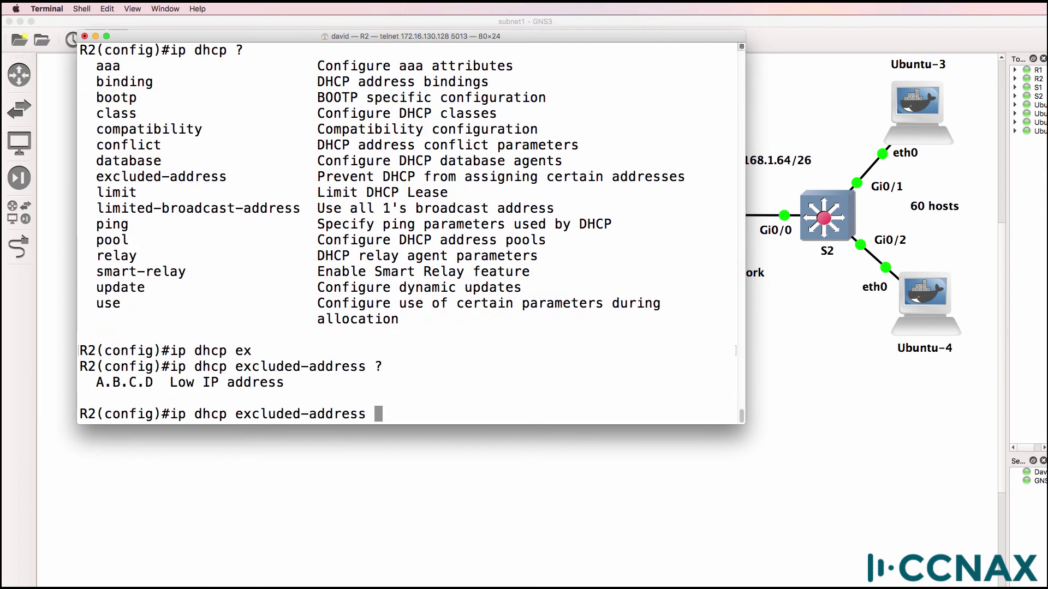
right_click(450, 339)
left_click(469, 355)
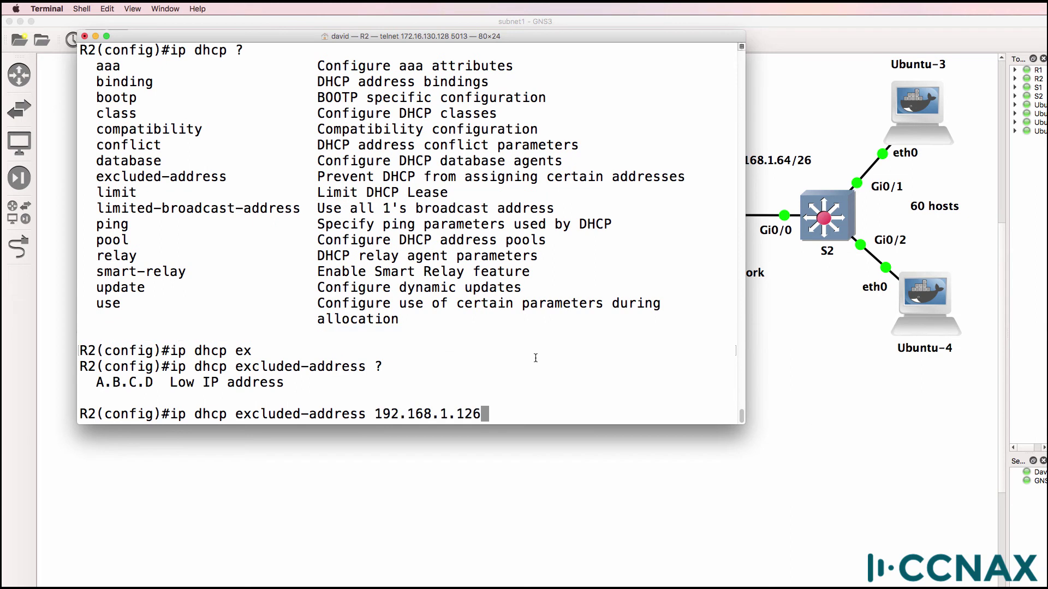
type("?")
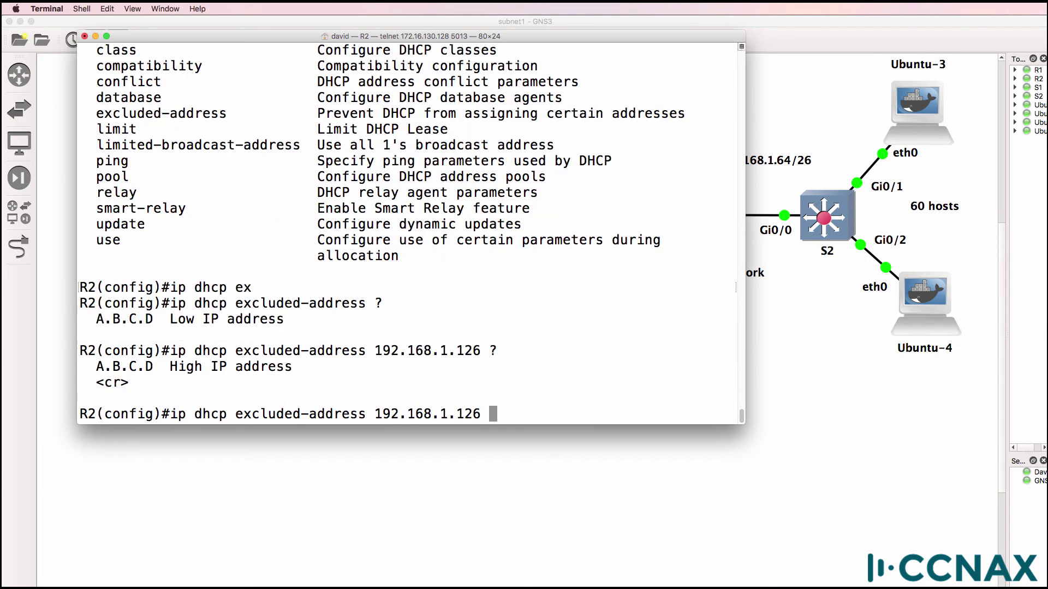
right_click(540, 359)
left_click(554, 378)
key("Return")
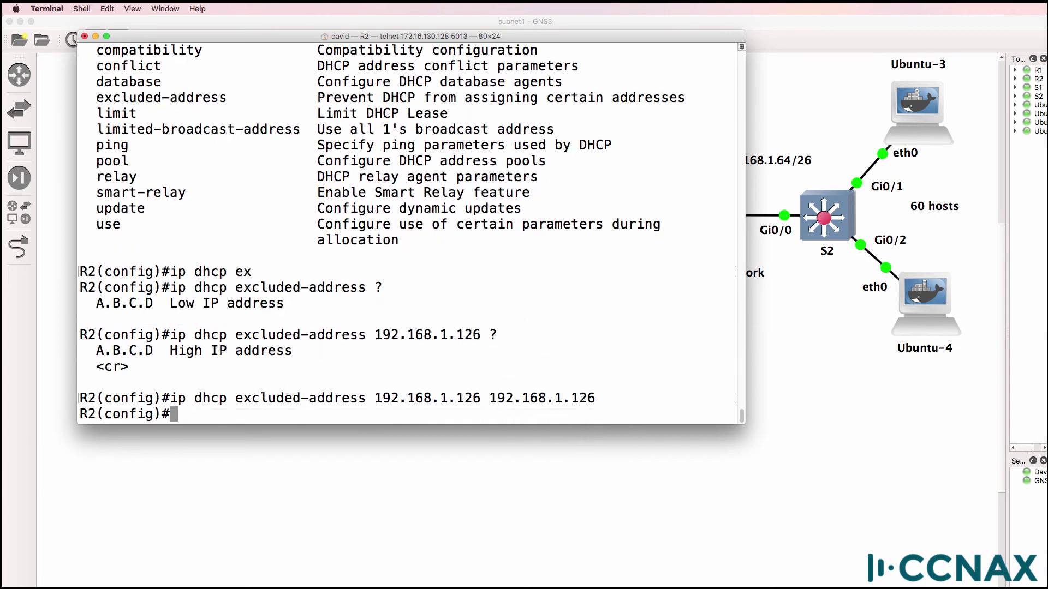
Step: Exit with end, run sh run, and highlight the exclusion and NY pool lines
type("end")
key("Return")
type("sh run")
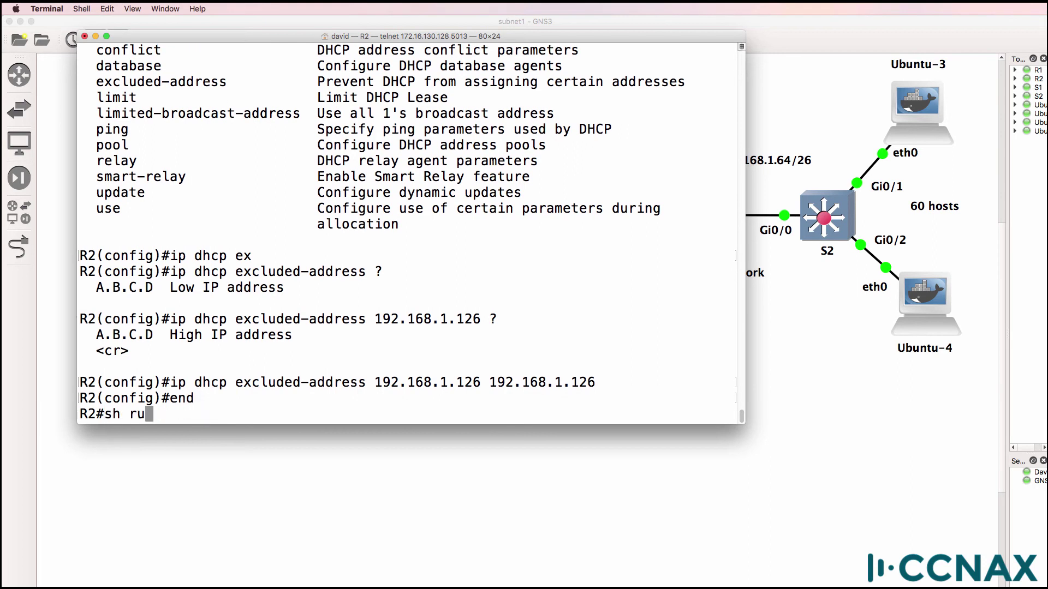
key("Return")
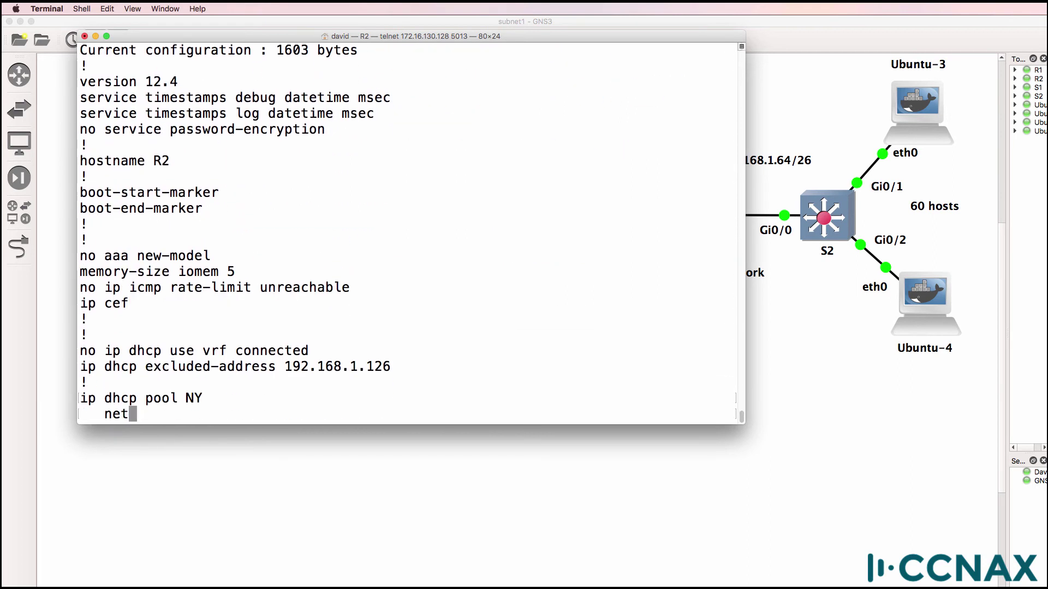
left_click_drag(397, 277, 2, 249)
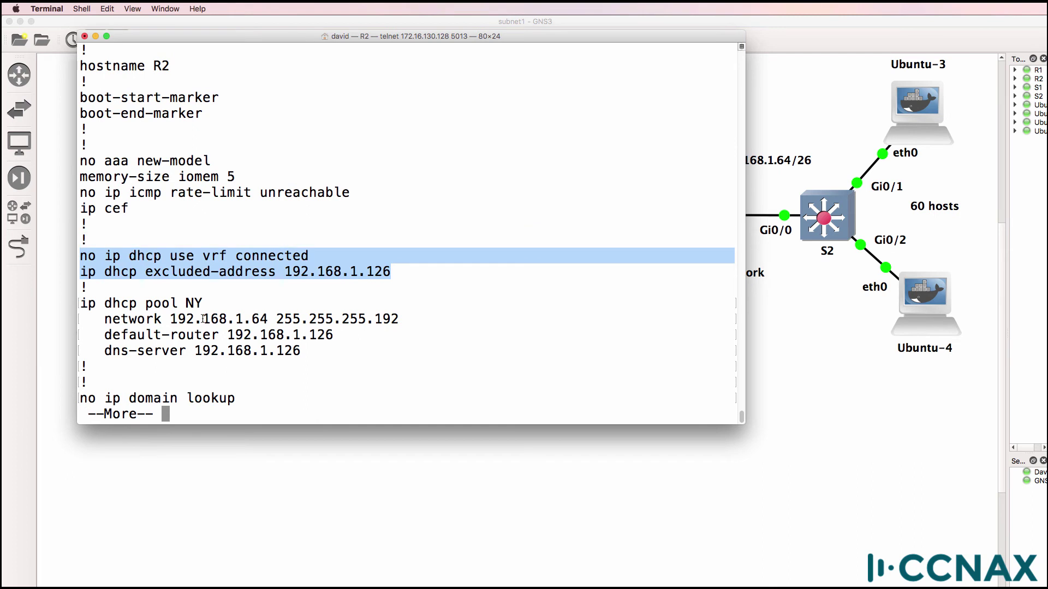
left_click_drag(308, 349, 71, 299)
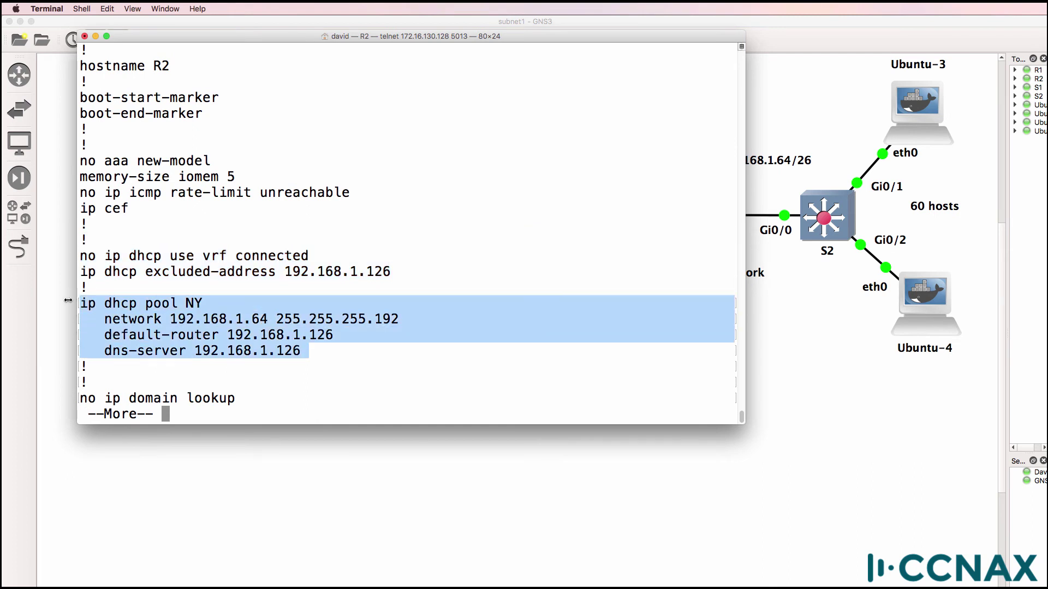
Step: Save the R2 and R1 configurations with wr
type("wr")
key("Return")
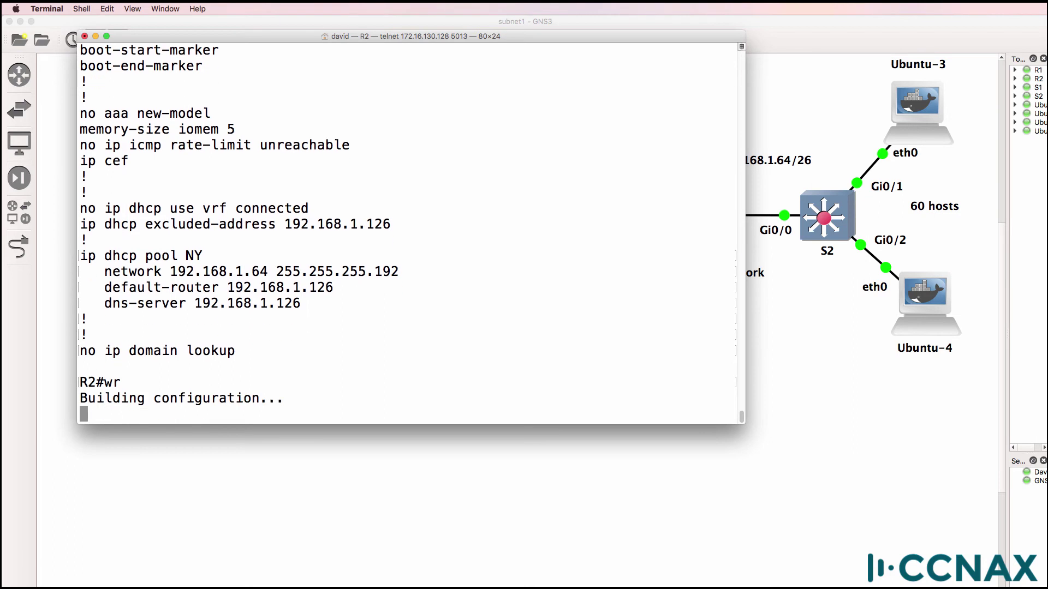
right_click(886, 585)
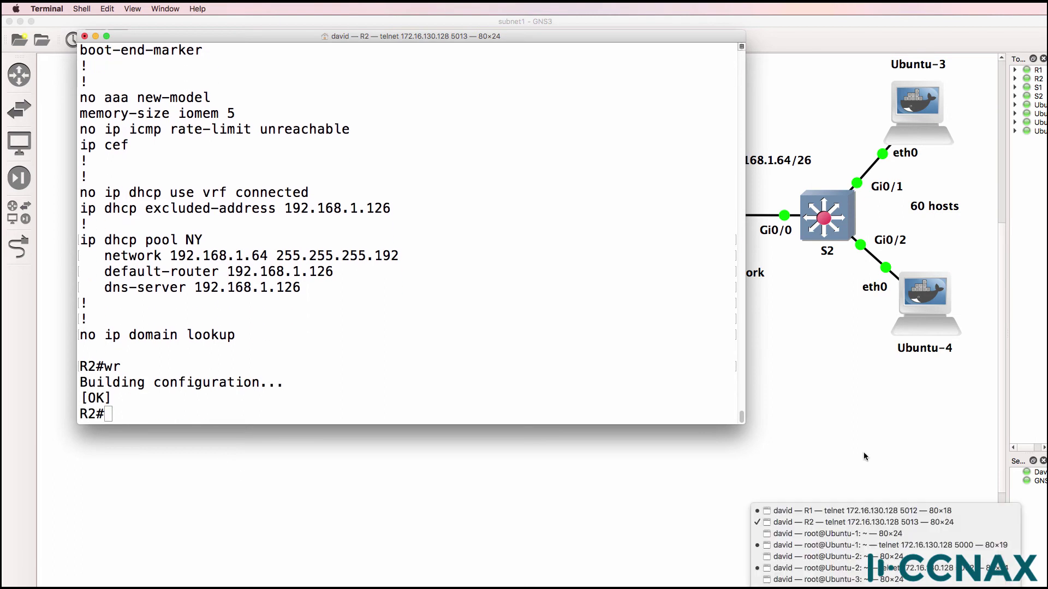
left_click(846, 514)
key("Return")
type("wr")
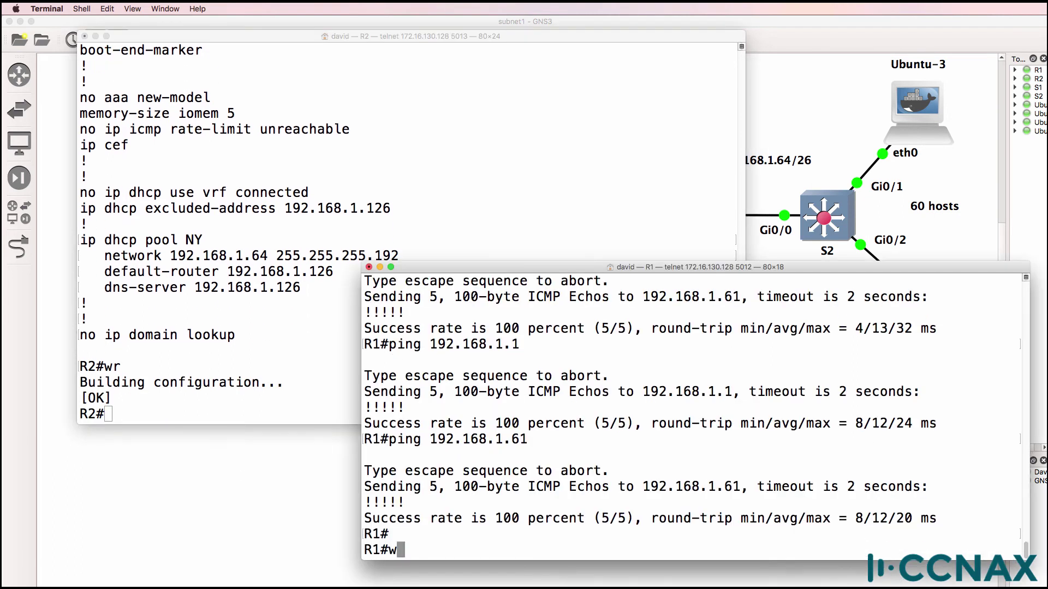
key("Return")
Step: Position the R1 and R2 console windows beneath the network topology
left_click_drag(494, 267, 164, 267)
left_click_drag(286, 45, 537, 269)
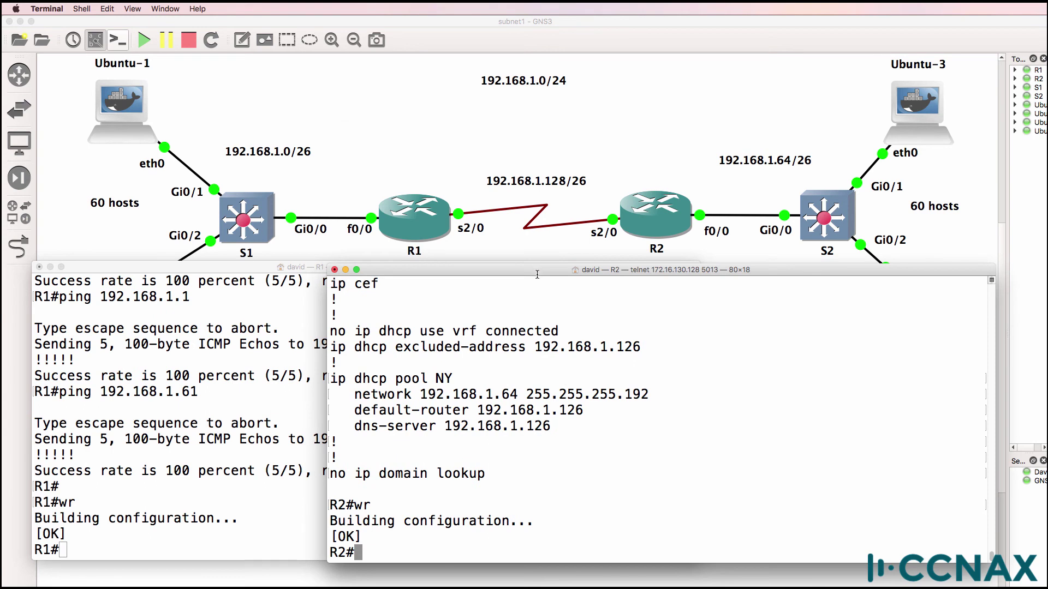
left_click_drag(537, 271, 560, 284)
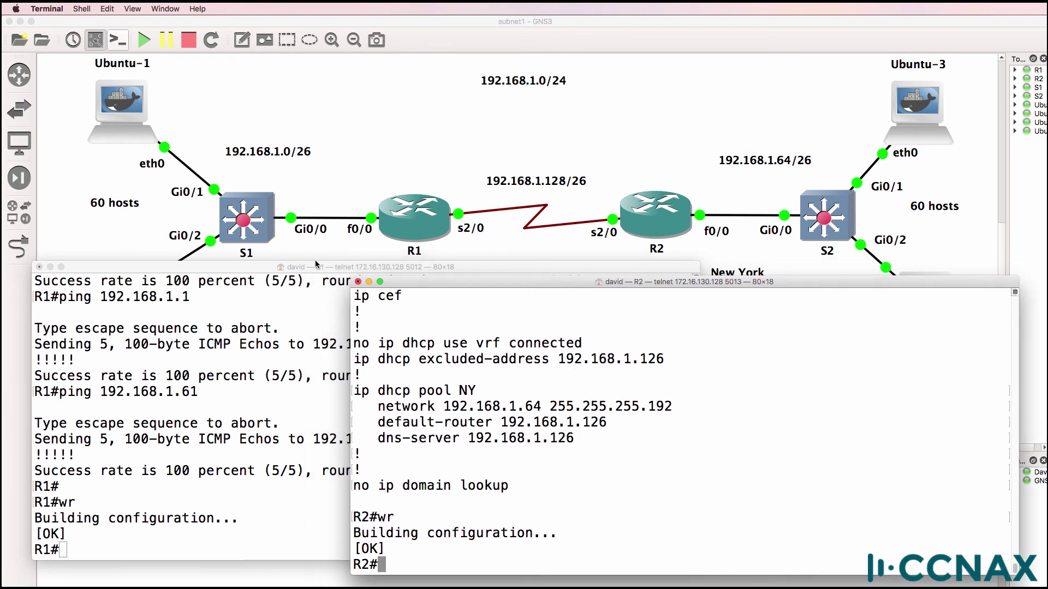
left_click_drag(318, 268, 321, 289)
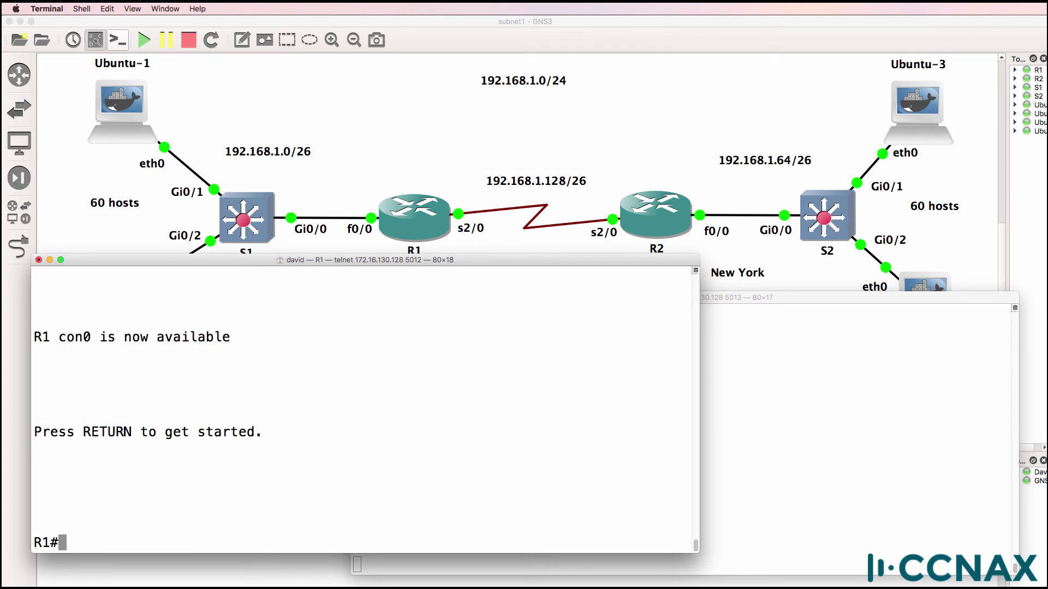
Step: Give R1's serial s2/0 the address 192.168.1.129 with mask 255.255.255.192
type("conf t")
key("Return")
type("int s2/0")
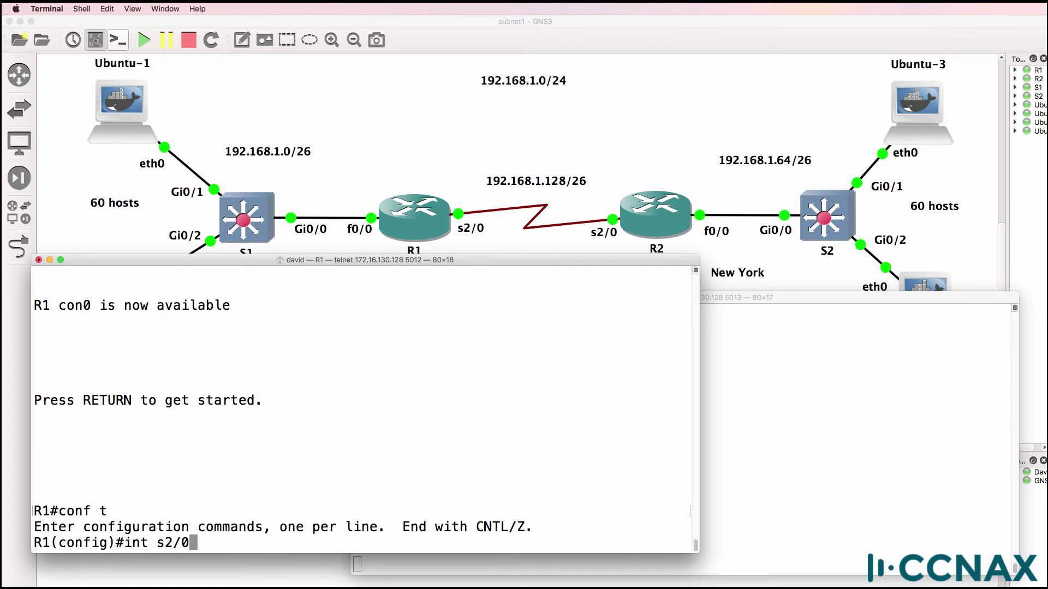
key("Return")
type("ip add")
key("Tab")
type("192")
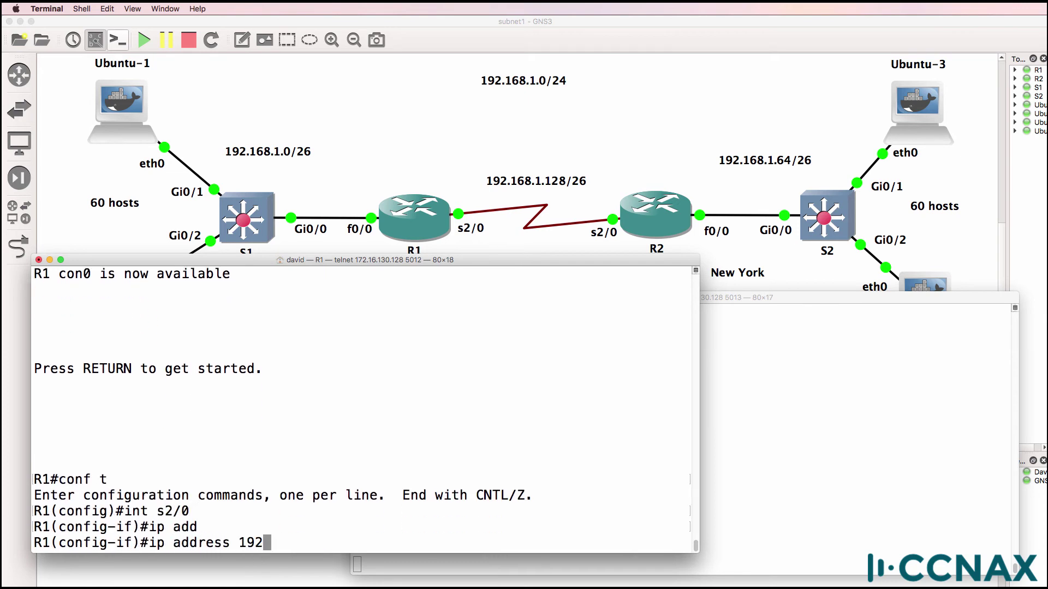
type(".168.1.129")
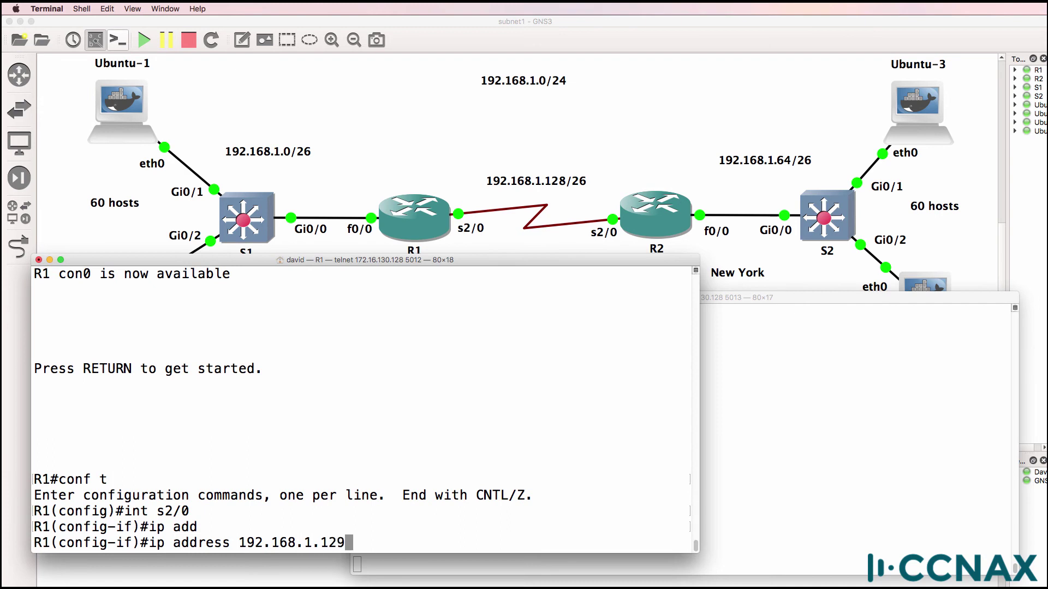
type(" 255.255.255")
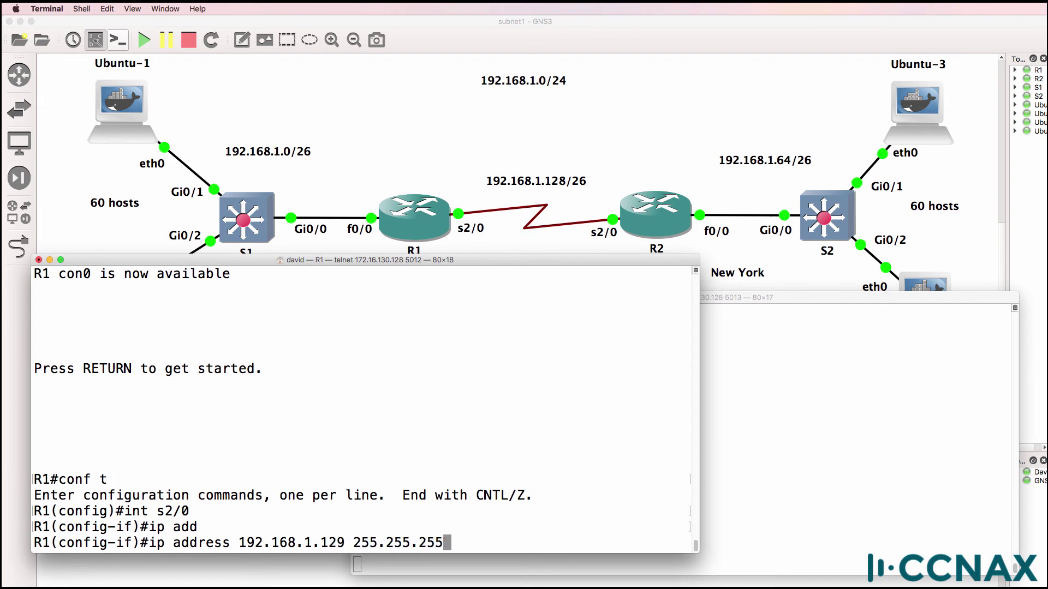
type(".192")
key("Return")
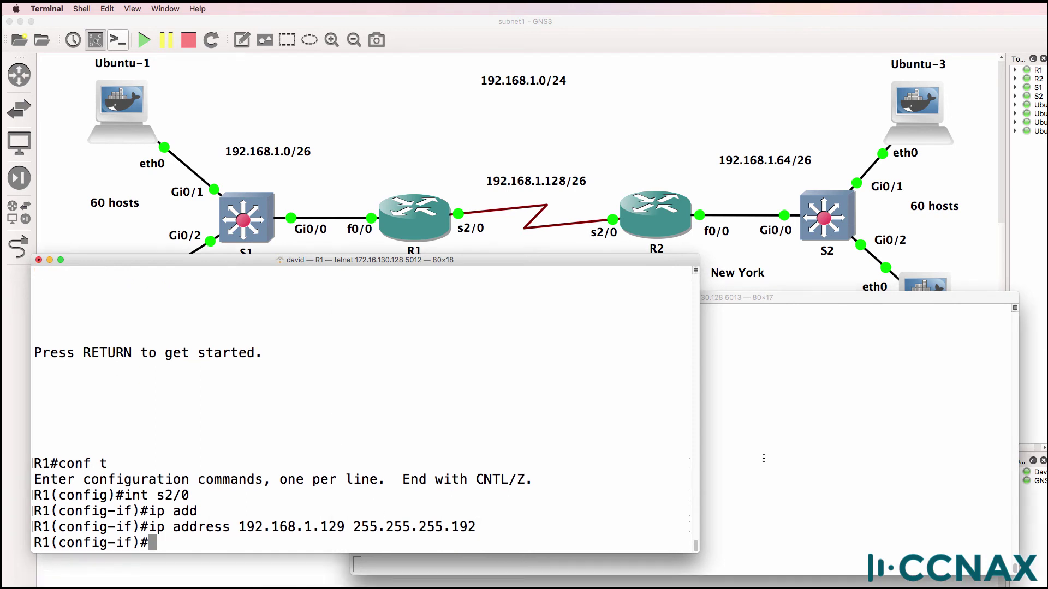
Step: Address R2's serial s2/0 as 192.168.1.130 255.255.255.192 and enable it with no shut
left_click(759, 468)
key("Return")
type("conf t")
key("Return")
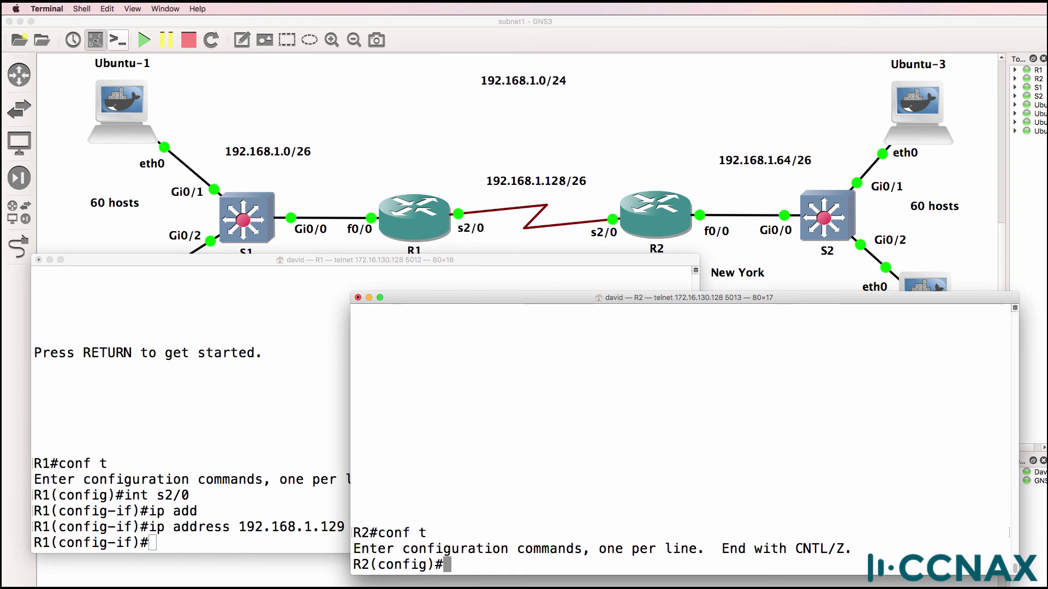
type("int s2/-0")
key("BackSpace")
key("BackSpace")
type("0")
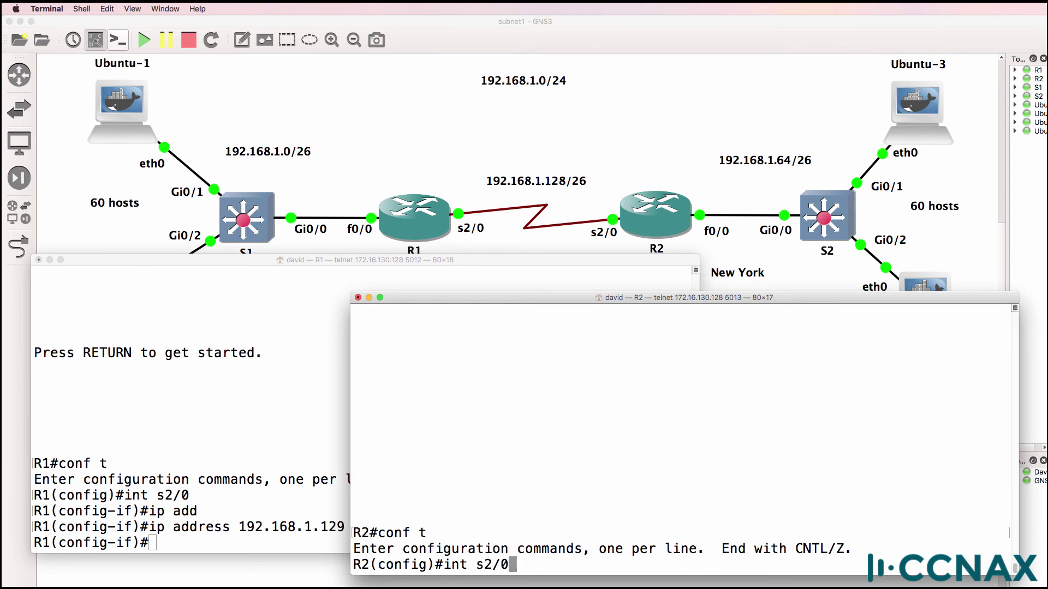
key("Return")
type("ip add")
key("Tab")
type("192.168.1.")
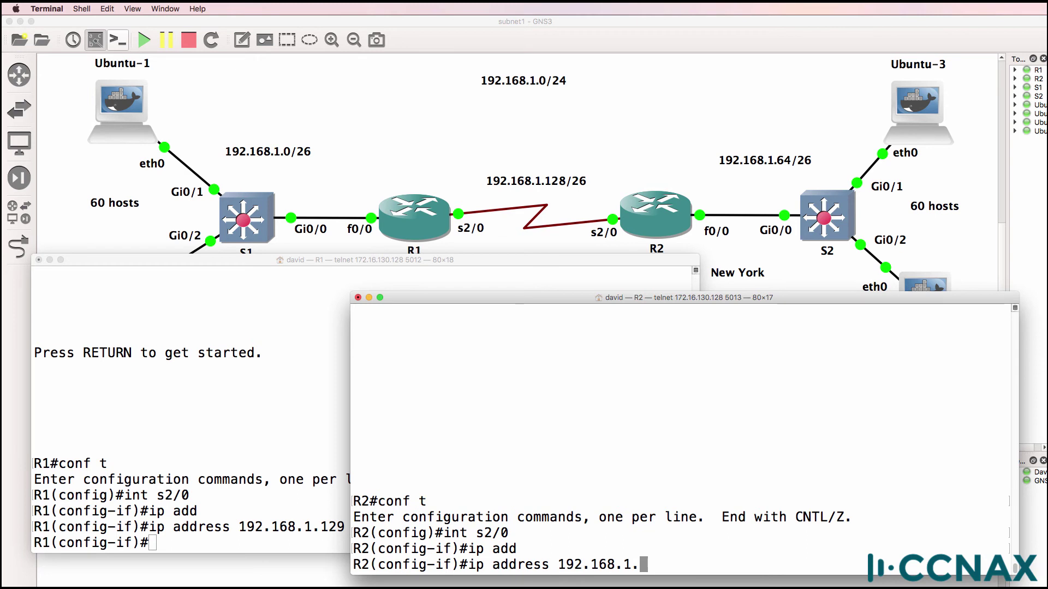
type("130 255.255.25")
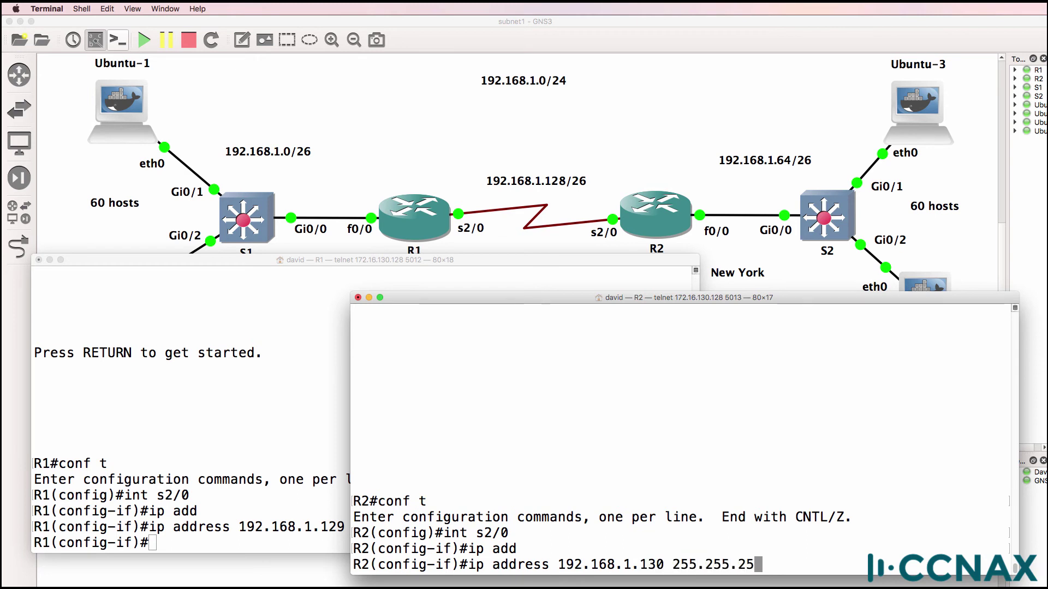
type("5.192")
key("BackSpace")
key("BackSpace")
type("92")
key("Return")
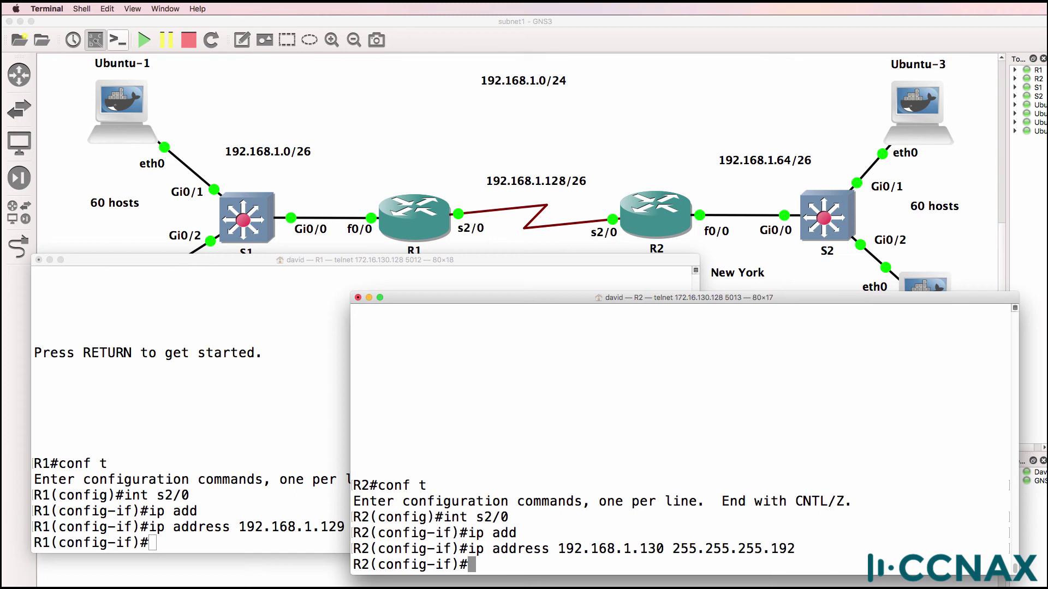
type("no shut")
key("Return")
Step: Enable R1's s2/0, return to privileged mode and ping 192.168.1.130 successfully
left_click(253, 500)
type("no shut")
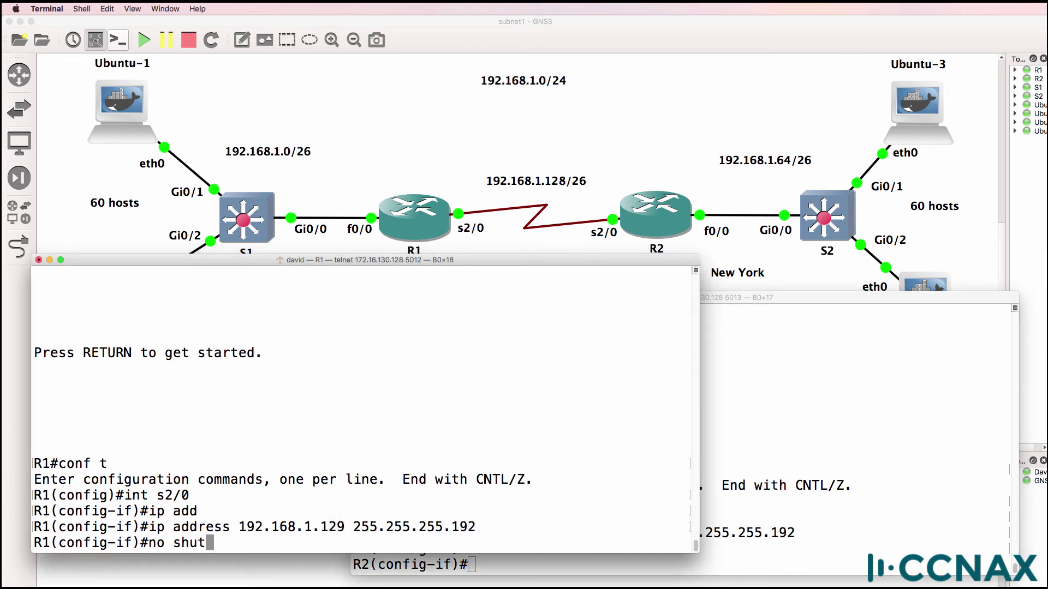
key("Return")
type("end")
key("Return")
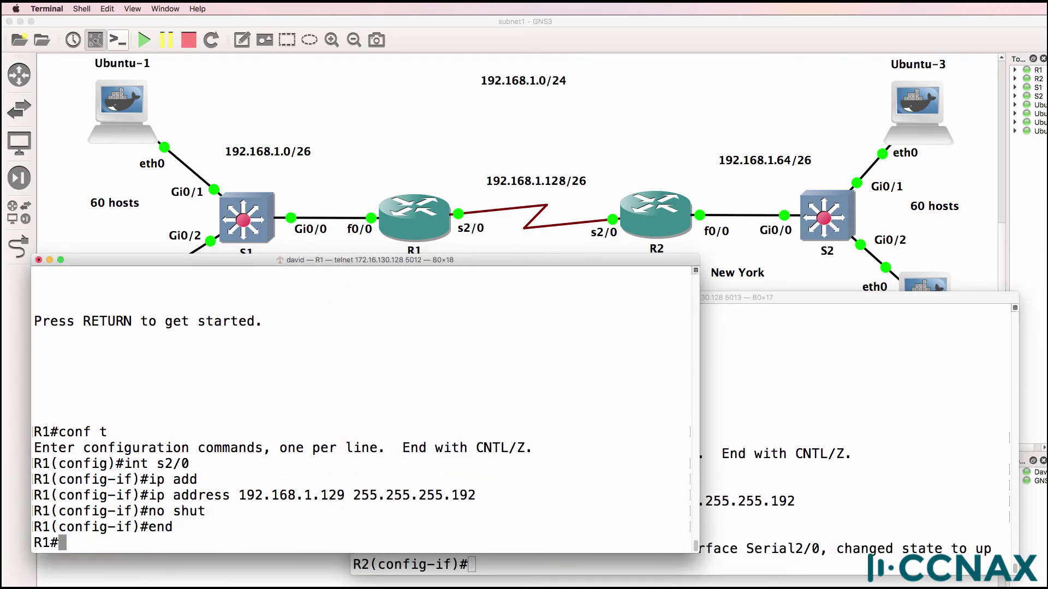
type("ping 192.168")
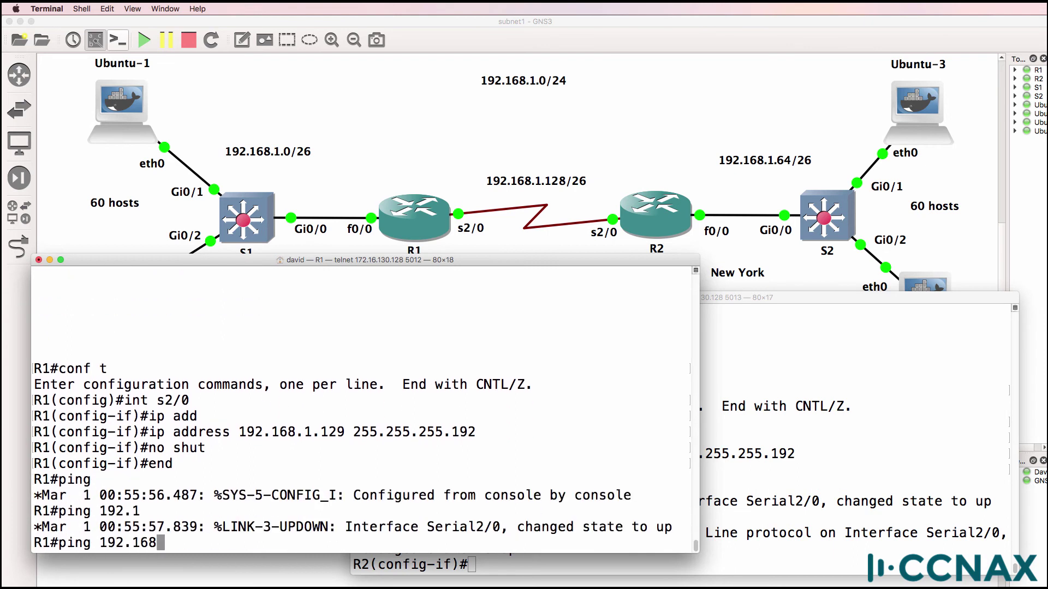
type(".1.1")
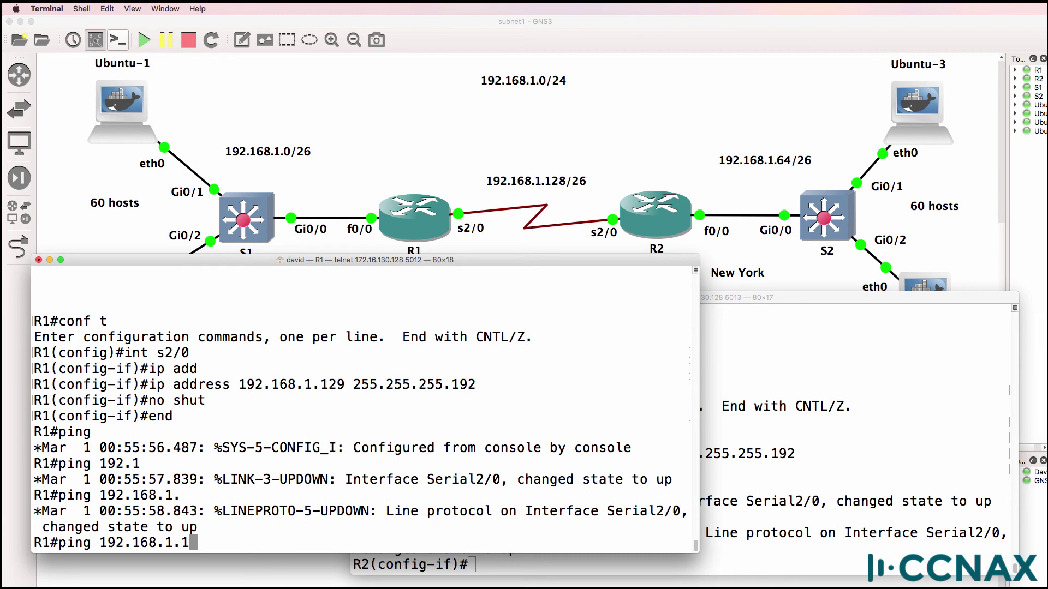
type("30")
key("Return")
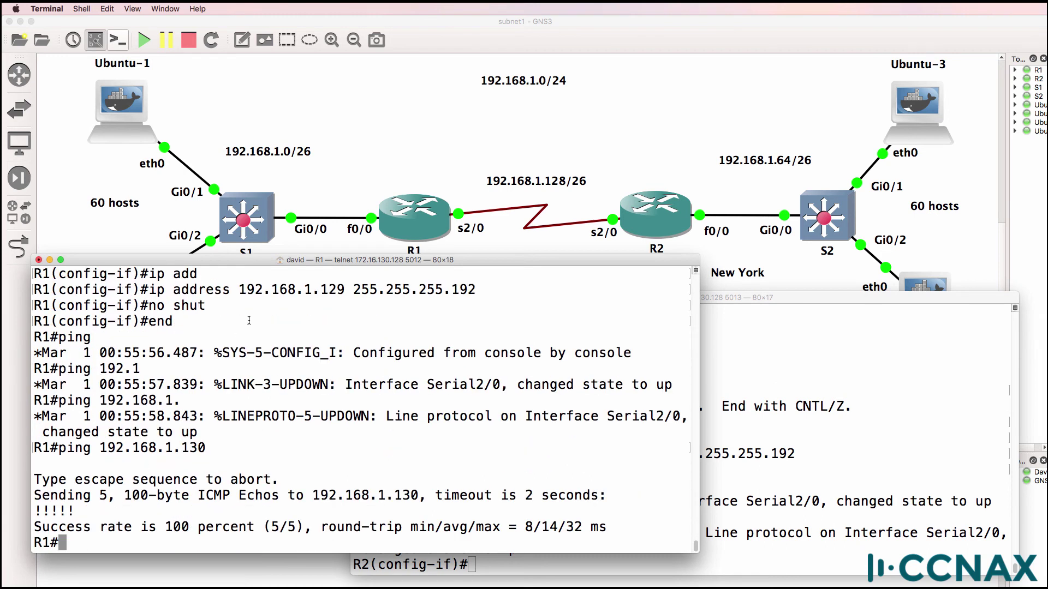
Step: Hide the router consoles to view the topology, then bring them back from the Dock
key("super+Tab")
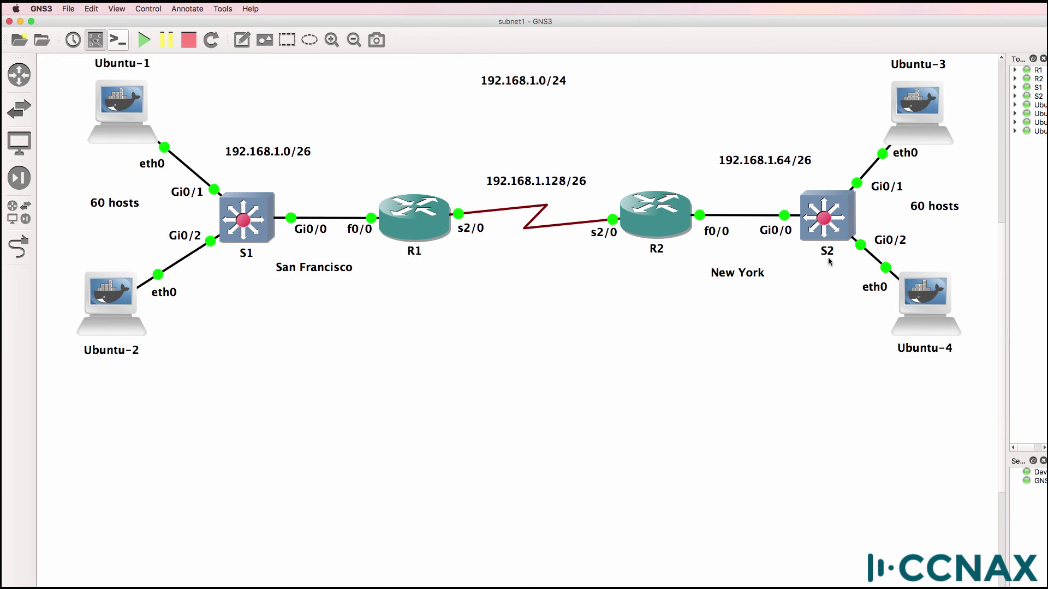
right_click(885, 585)
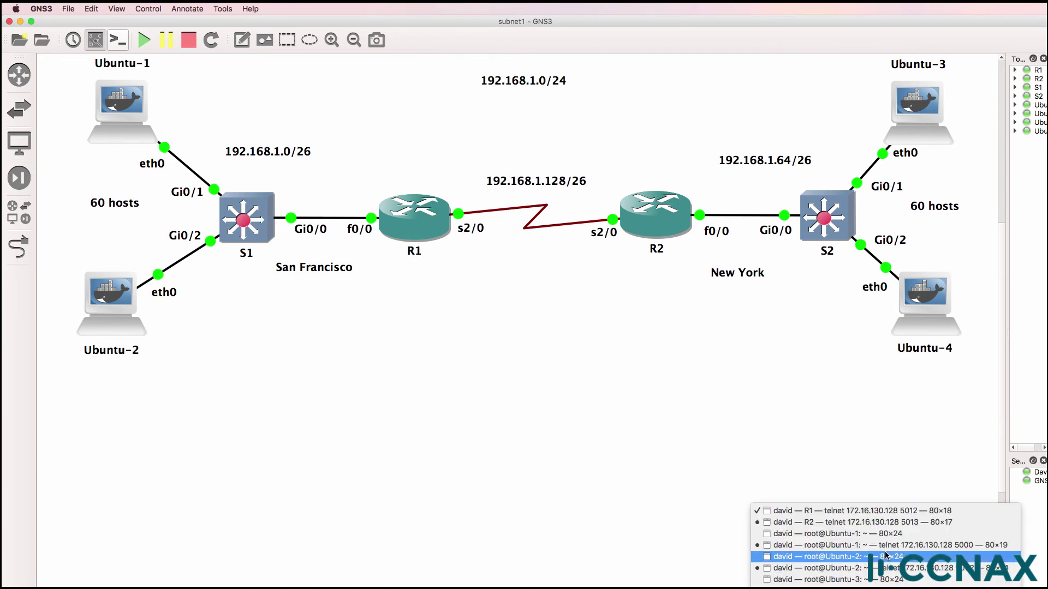
left_click(884, 532)
left_click_drag(562, 297, 544, 281)
Step: Configure EIGRP 100 on R1 with network 192.168.1.0 and no auto-summary
left_click(198, 395)
key("Return")
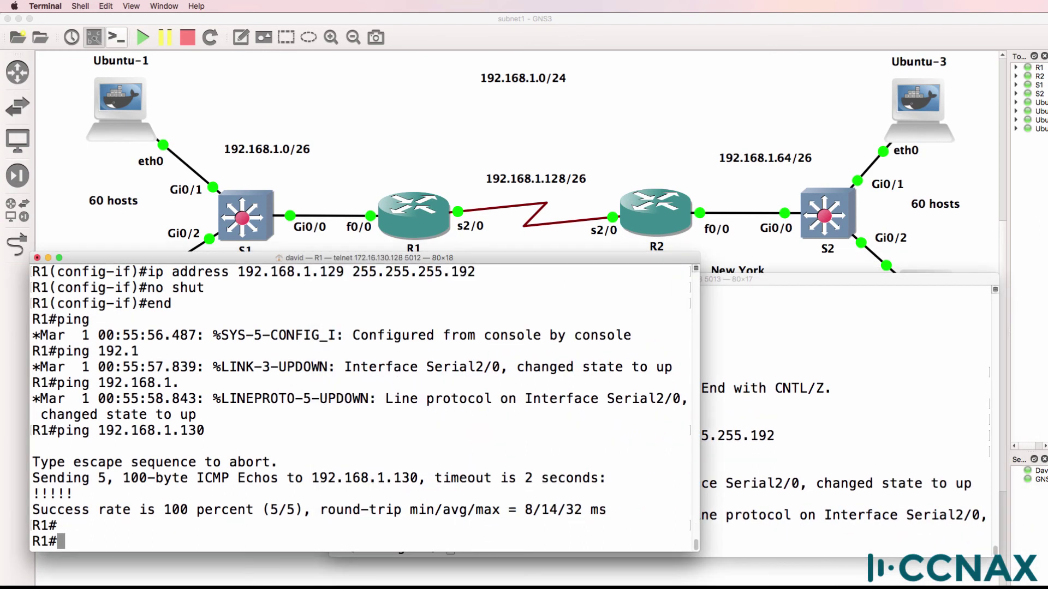
type("conf t")
key("Return")
type("router eigrp 100")
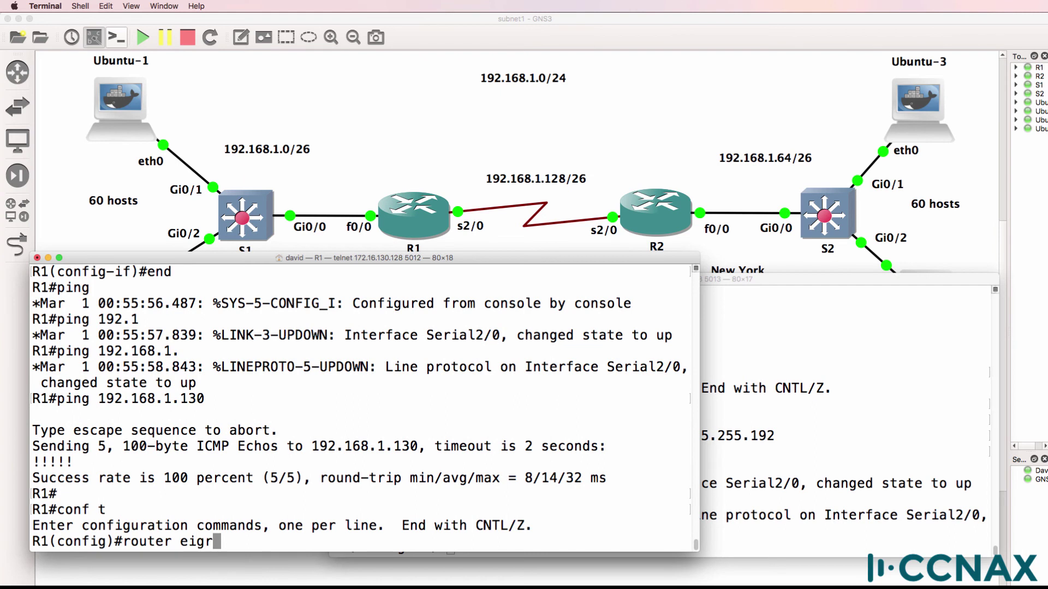
key("Return")
type("net")
key("BackSpace")
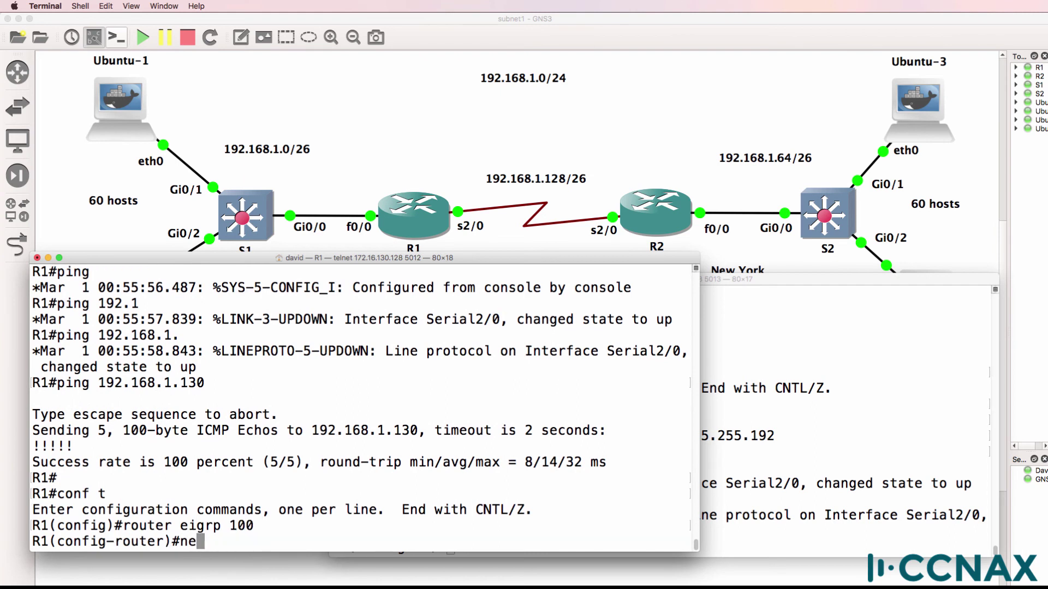
type("t")
key("Tab")
type("19")
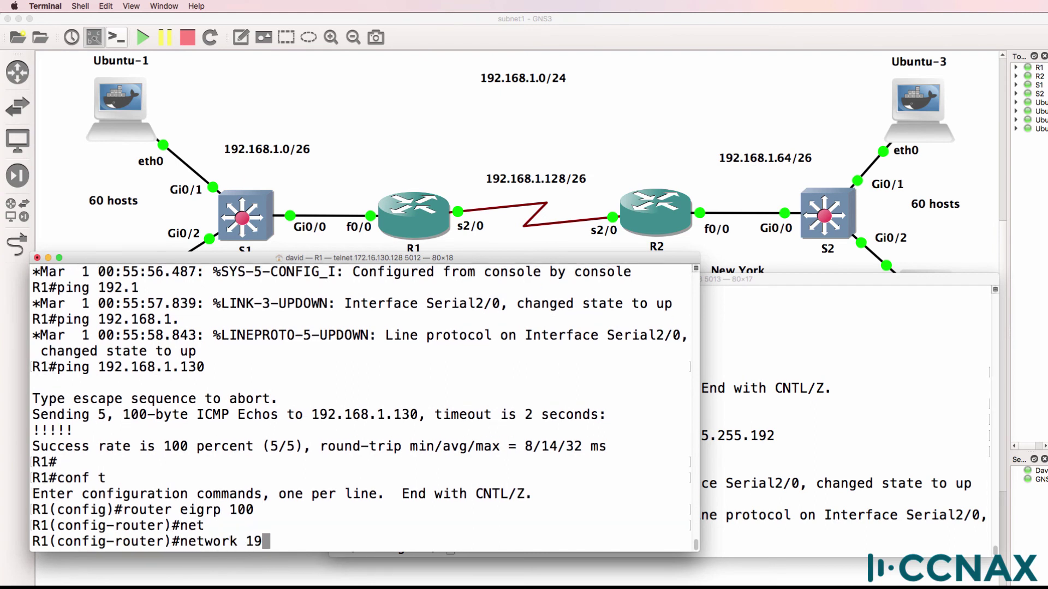
type("2.168.1.0")
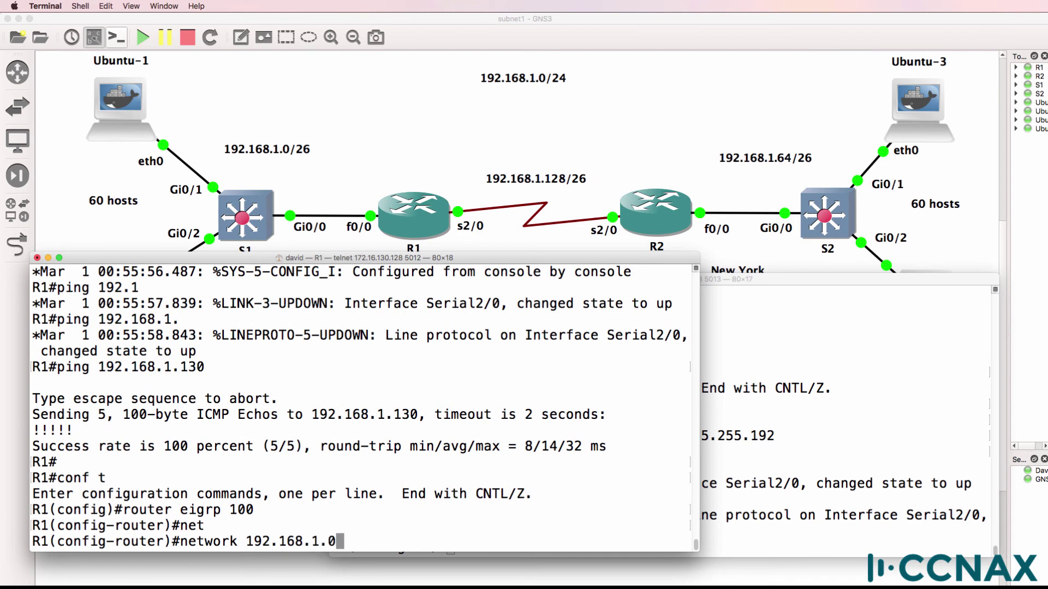
key("Return")
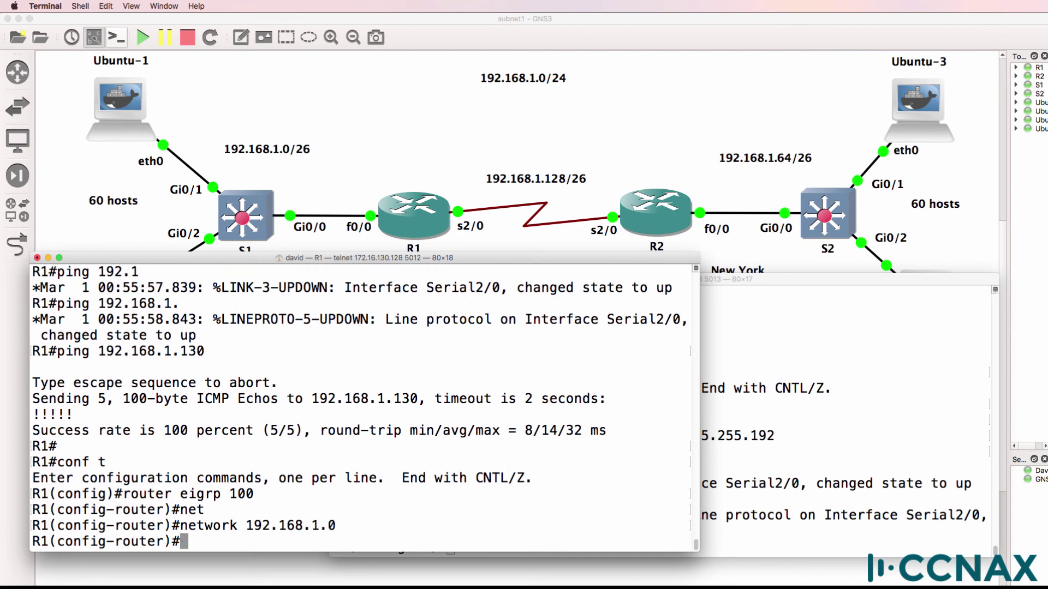
type("no au")
key("Tab")
key("Return")
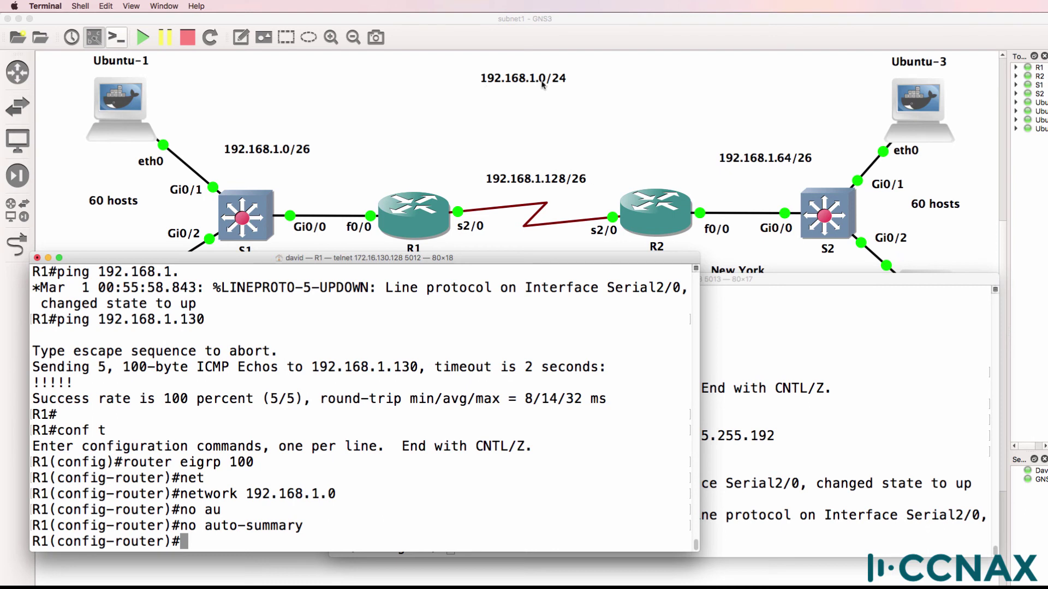
Step: Configure the same EIGRP 100, 192.168.1.0, no auto-summary on R2, then exit R1's config mode
left_click(822, 447)
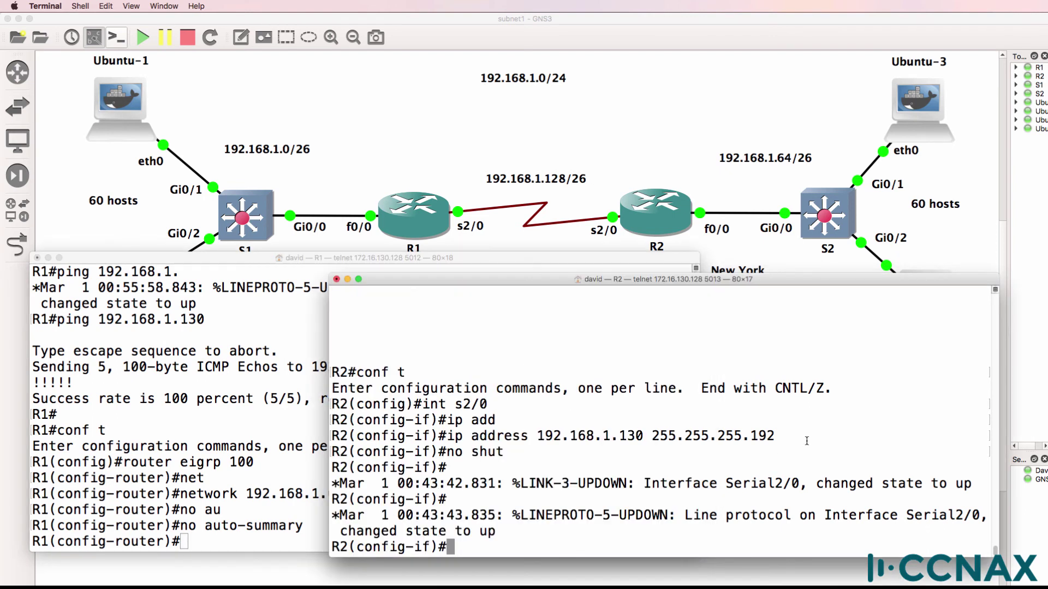
type("router ei")
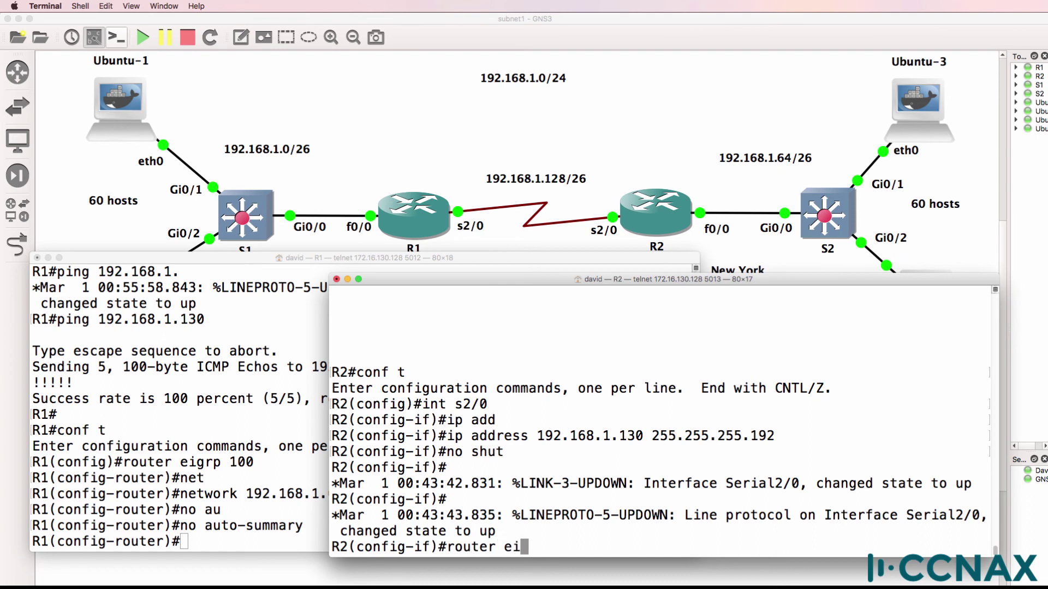
type("grp 100")
key("Return")
type("net")
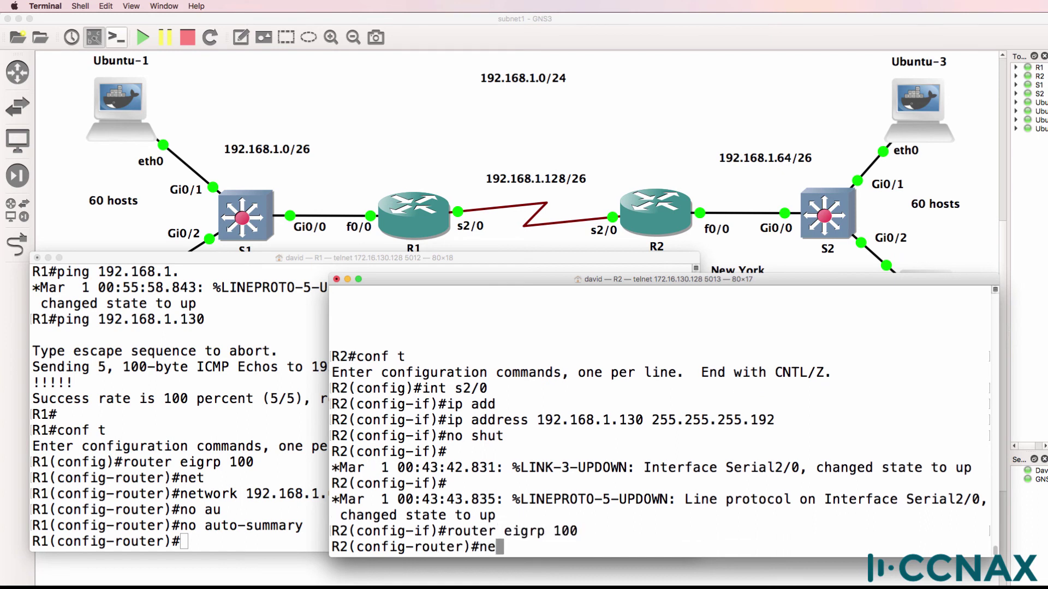
key("Tab")
type("192.168.1.0")
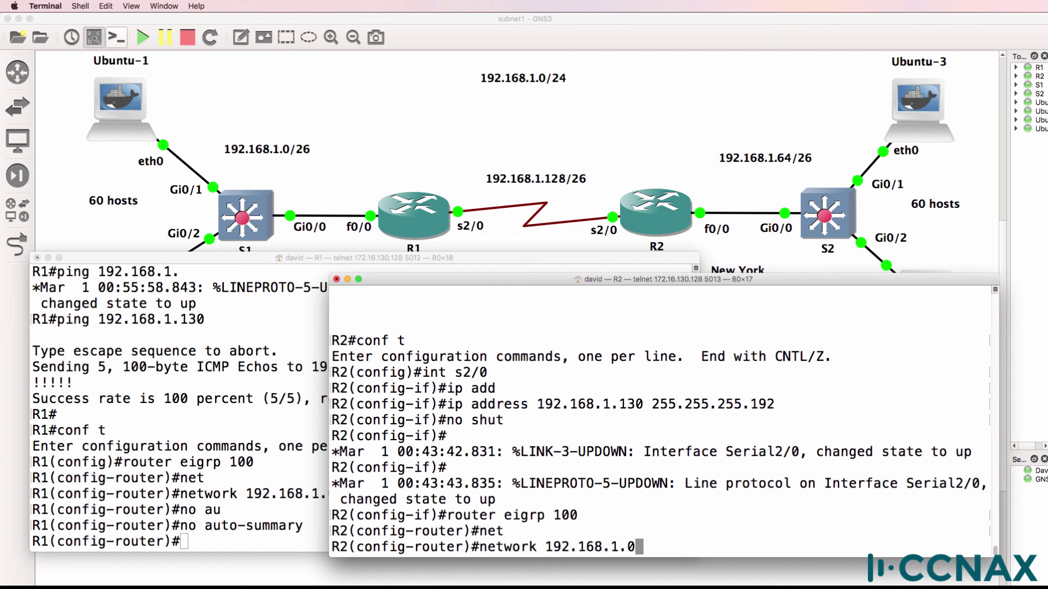
key("Return")
type("no aut")
key("Tab")
key("Return")
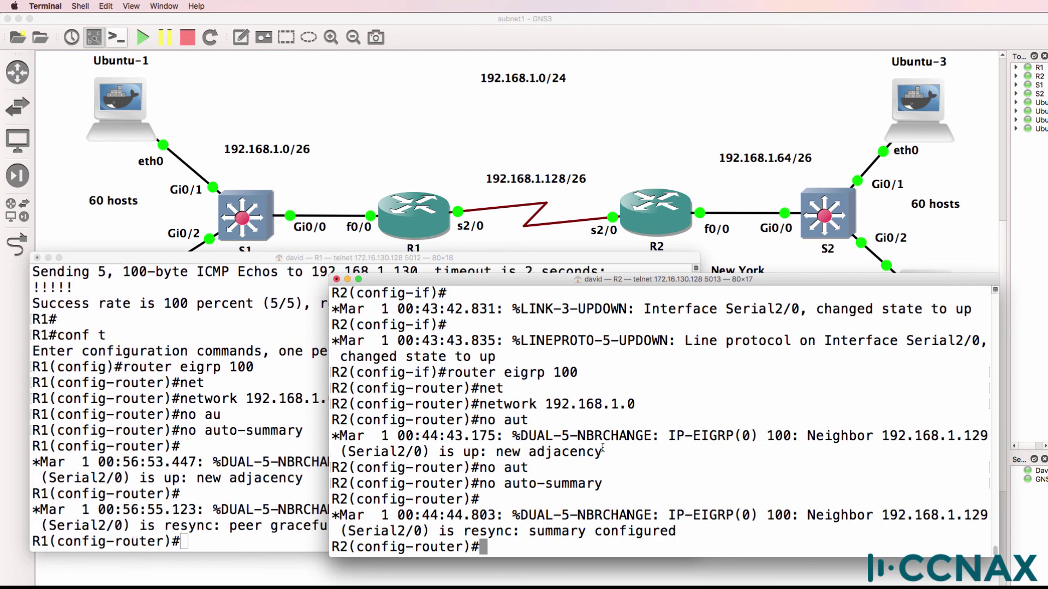
left_click(270, 455)
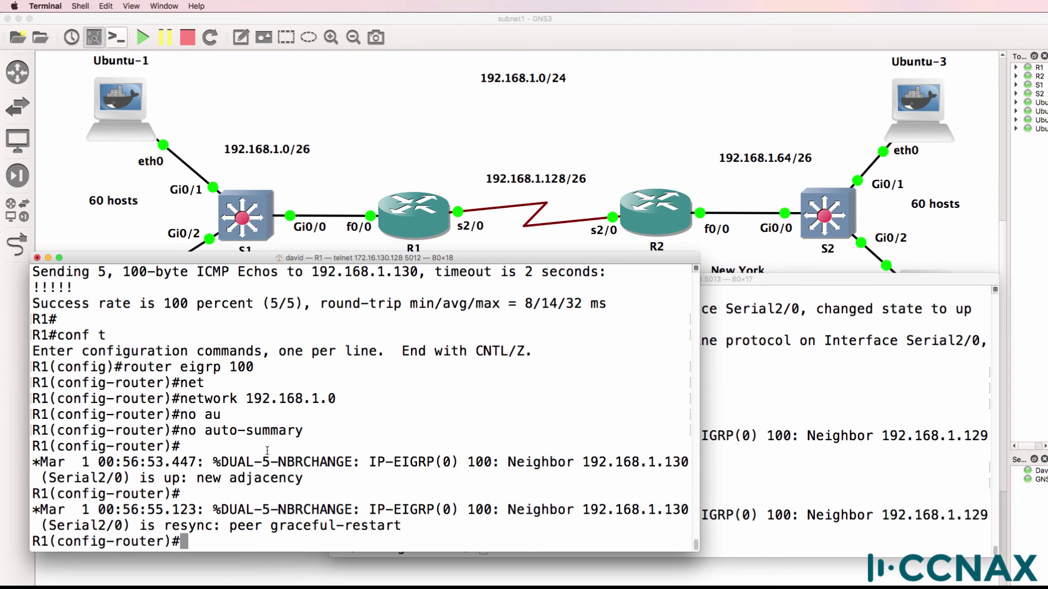
type("end")
key("Return")
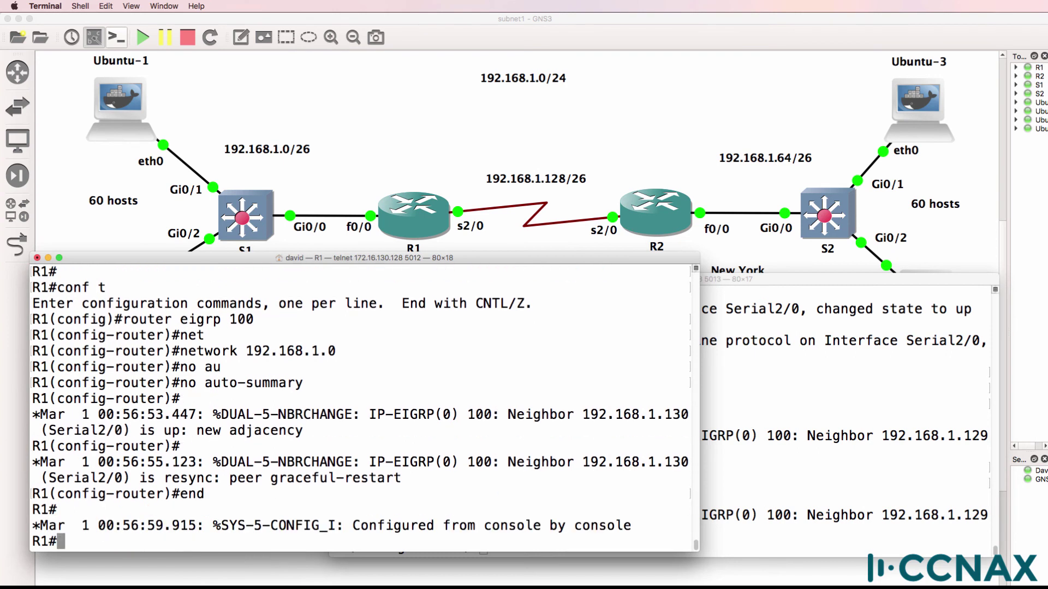
Step: Run show ip eigrp neighbors on R1 and R2 to confirm each sees the other on Se2/0
key("Return")
type("sh ip ei")
key("Tab")
type("nei")
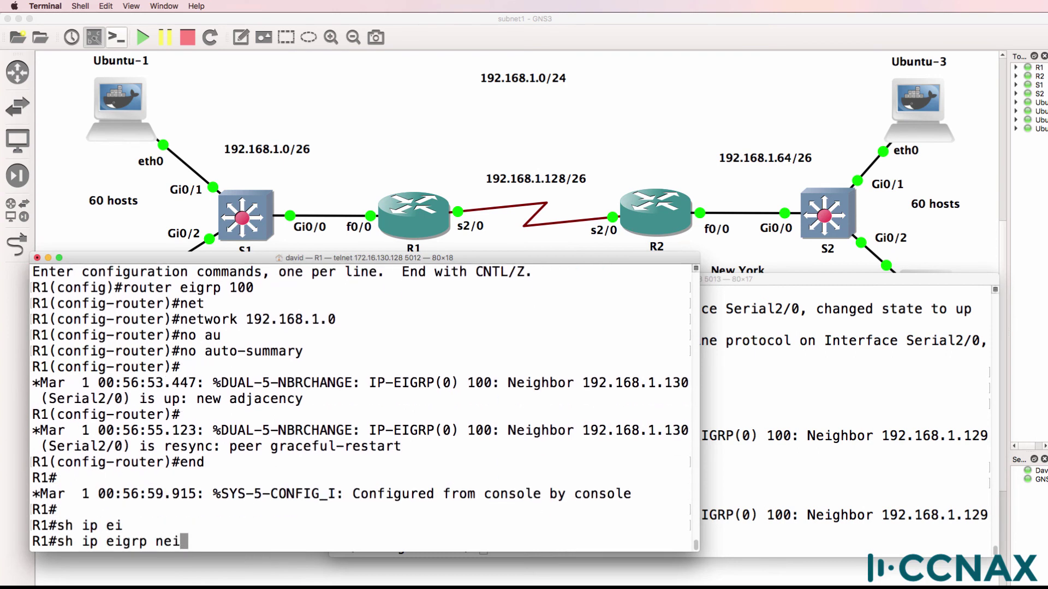
key("Tab")
key("Return")
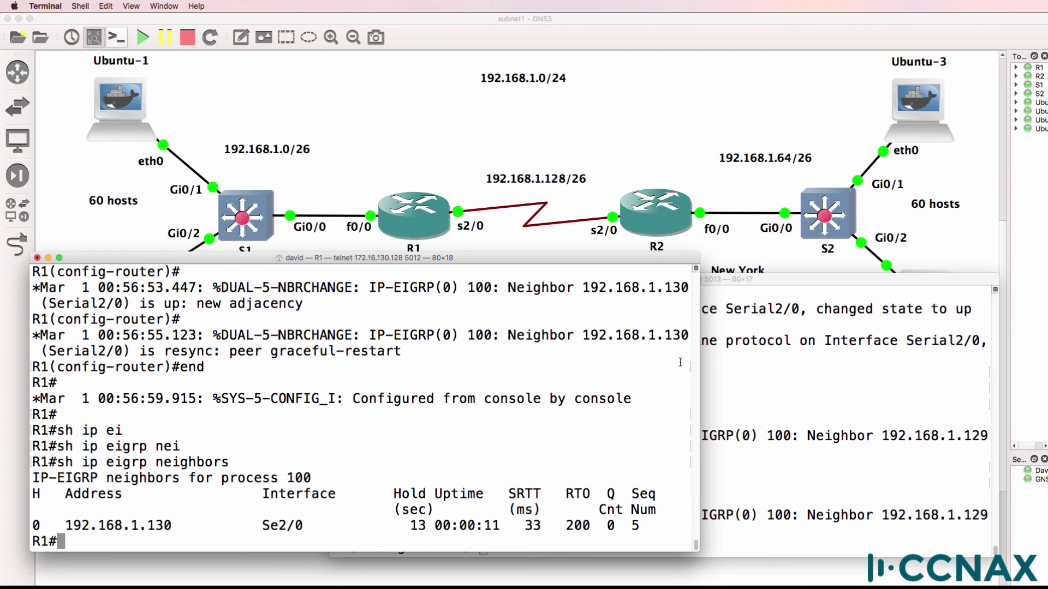
key("super+grave")
key("Return")
type("end")
key("Return")
type("sh ip ")
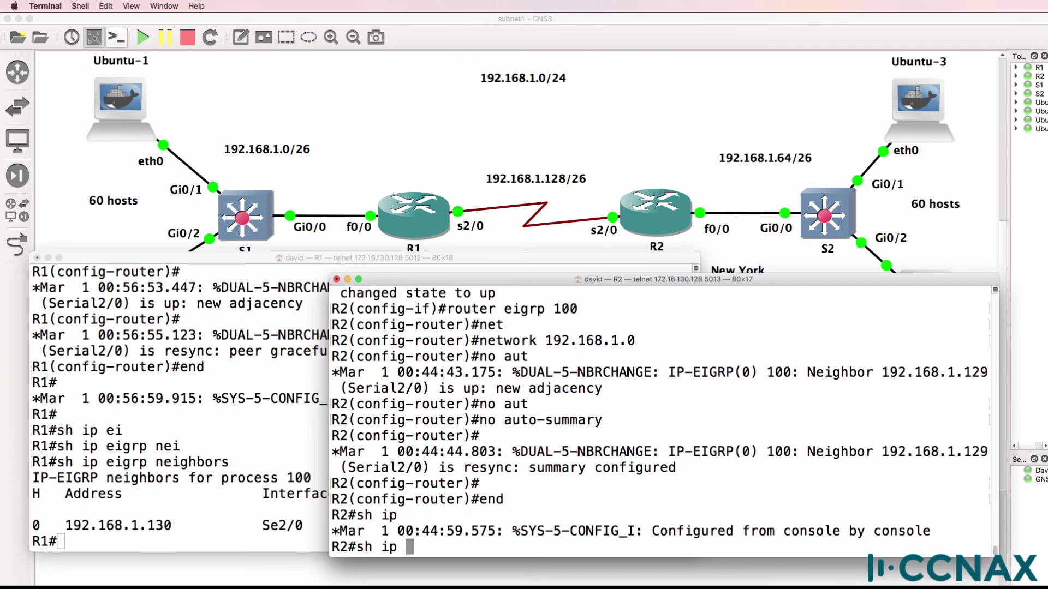
type("ei")
key("Tab")
type("nei")
key("Return")
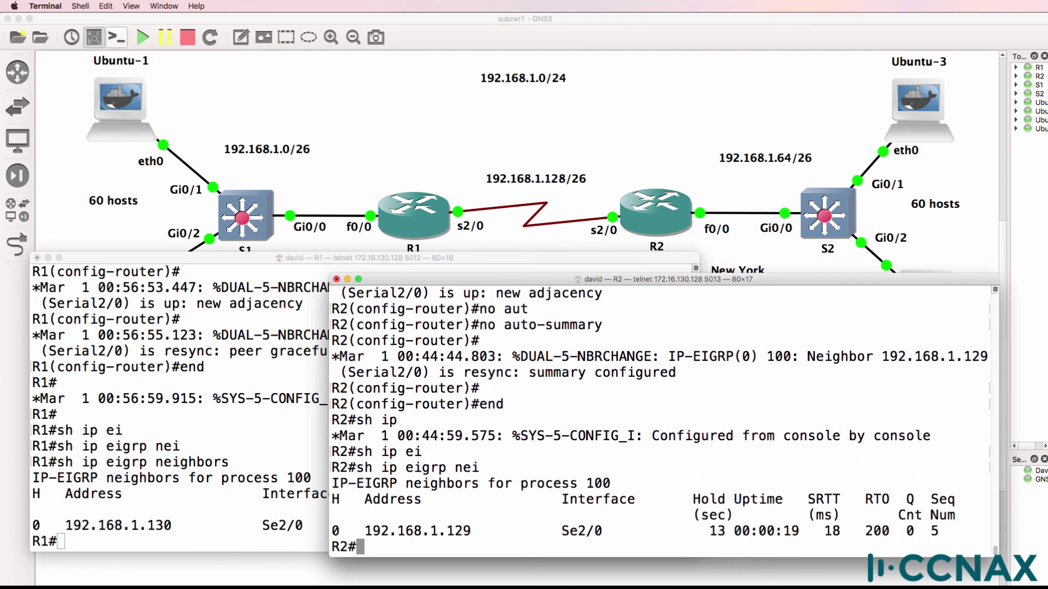
Step: Display R1's routing table with show ip route
left_click(277, 423)
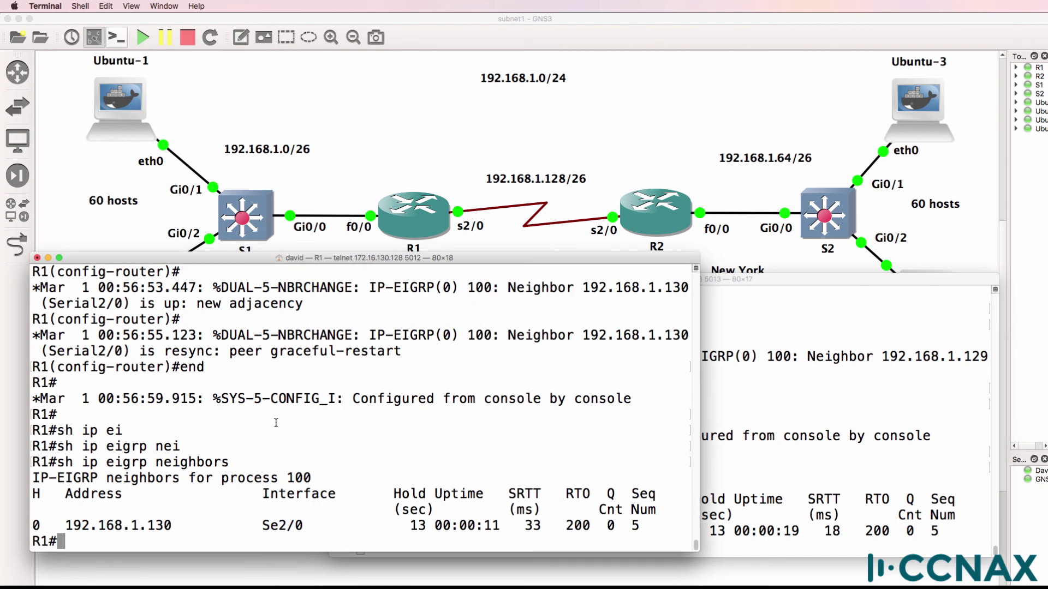
type("sh ip route")
key("Return")
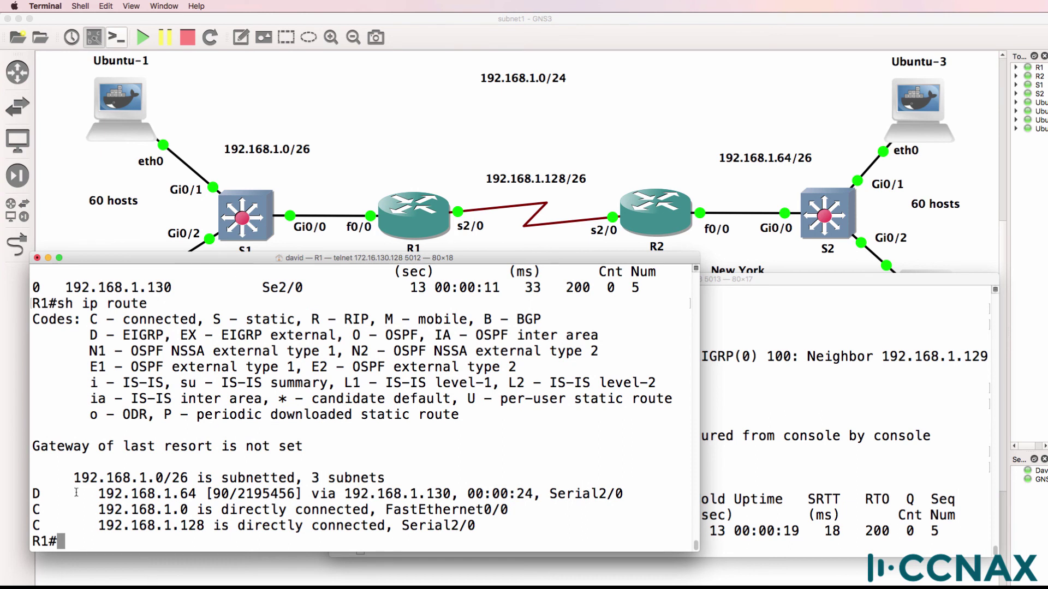
Step: Highlight R1's connected 192.168.1.0 and 192.168.1.128 routes and EIGRP route 192.168.1.64 via 192.168.1.130
left_click_drag(89, 509, 528, 517)
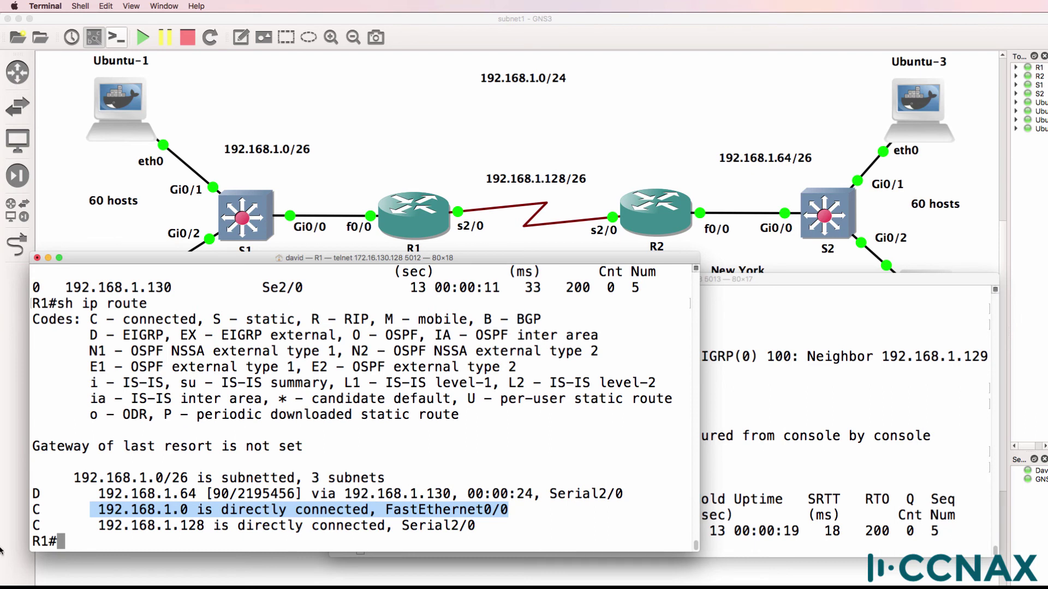
left_click_drag(92, 528, 521, 524)
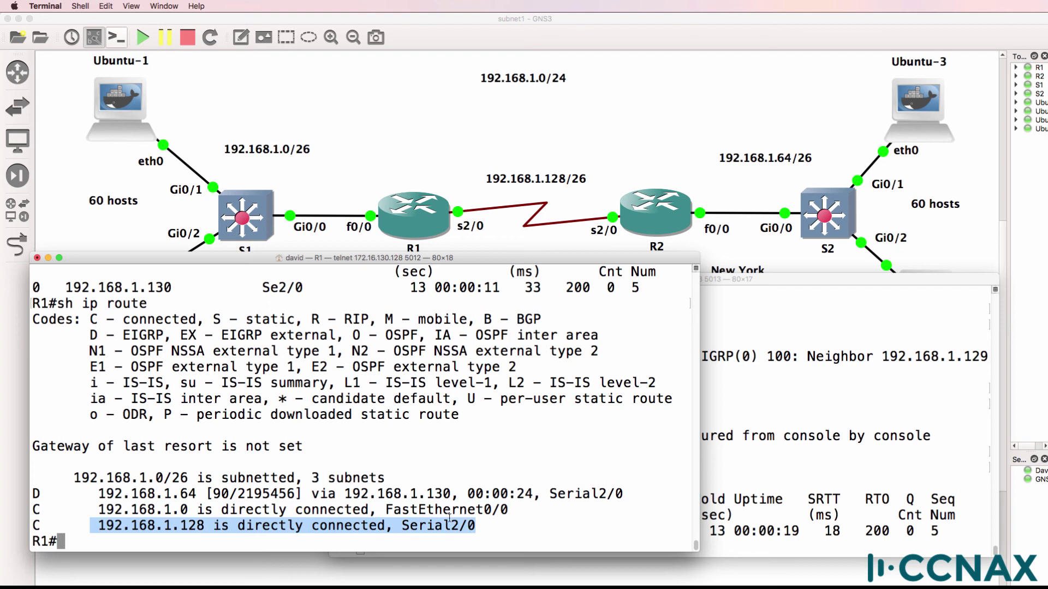
left_click_drag(34, 493, 663, 501)
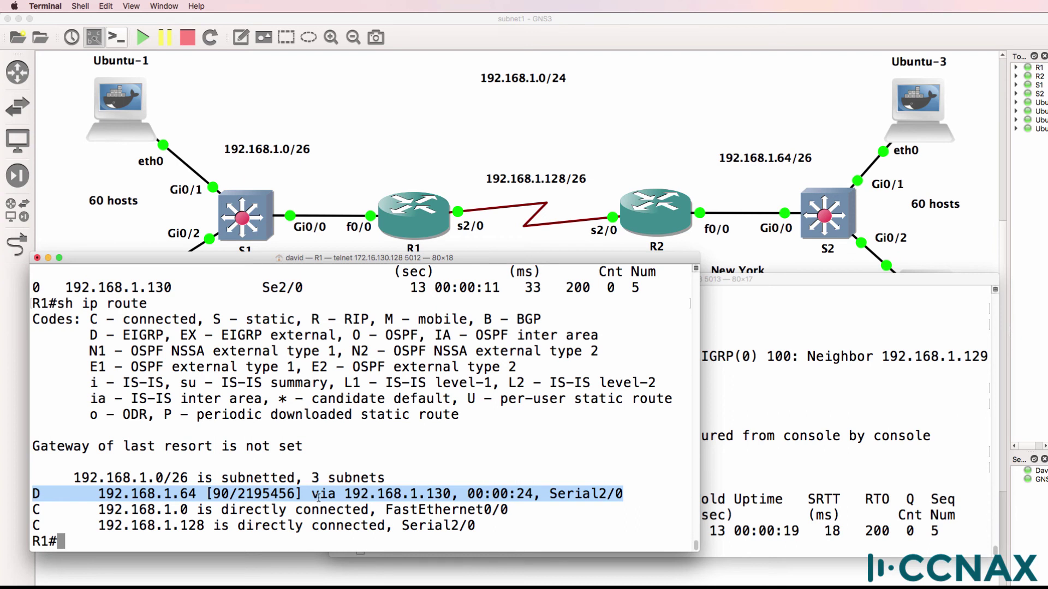
left_click_drag(327, 494, 456, 490)
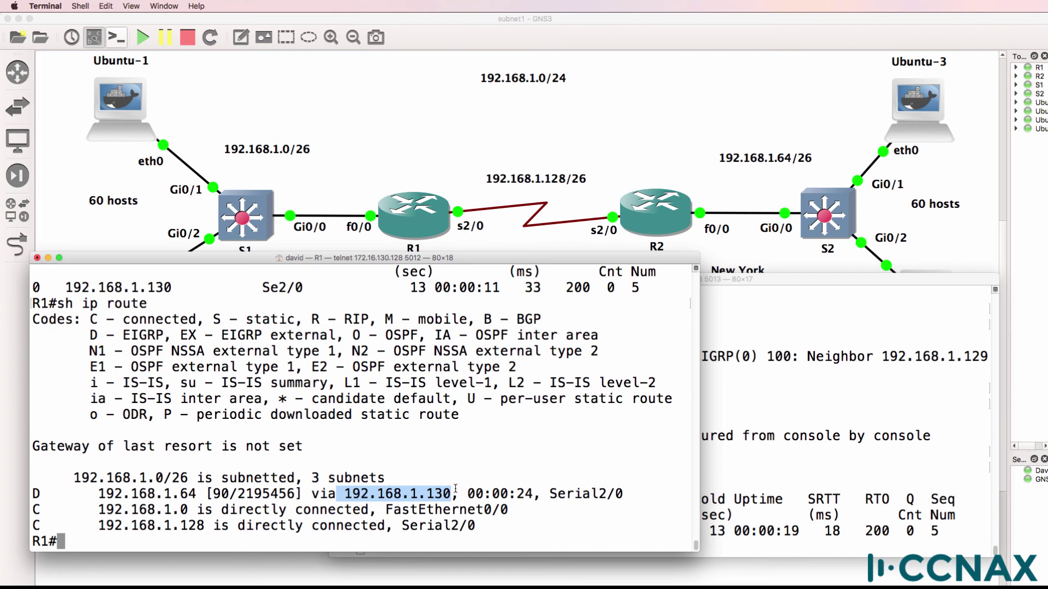
Step: Show R2's routing table, highlighting connected 192.168.1.64, 192.168.1.128 and EIGRP-learned 192.168.1.0
left_click(869, 499)
key("Return")
type("s")
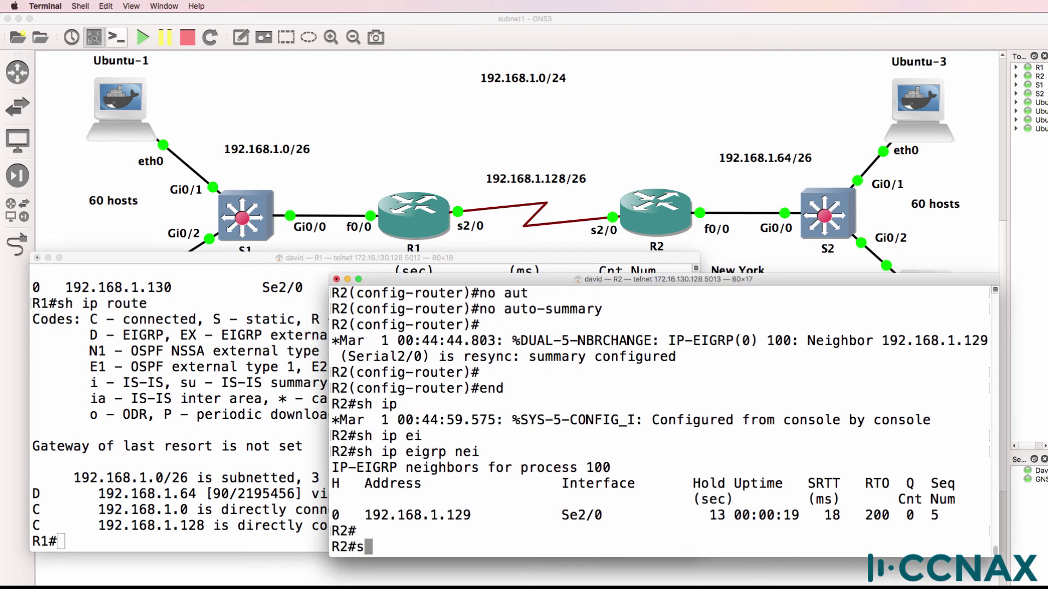
type("h ip route")
key("Return")
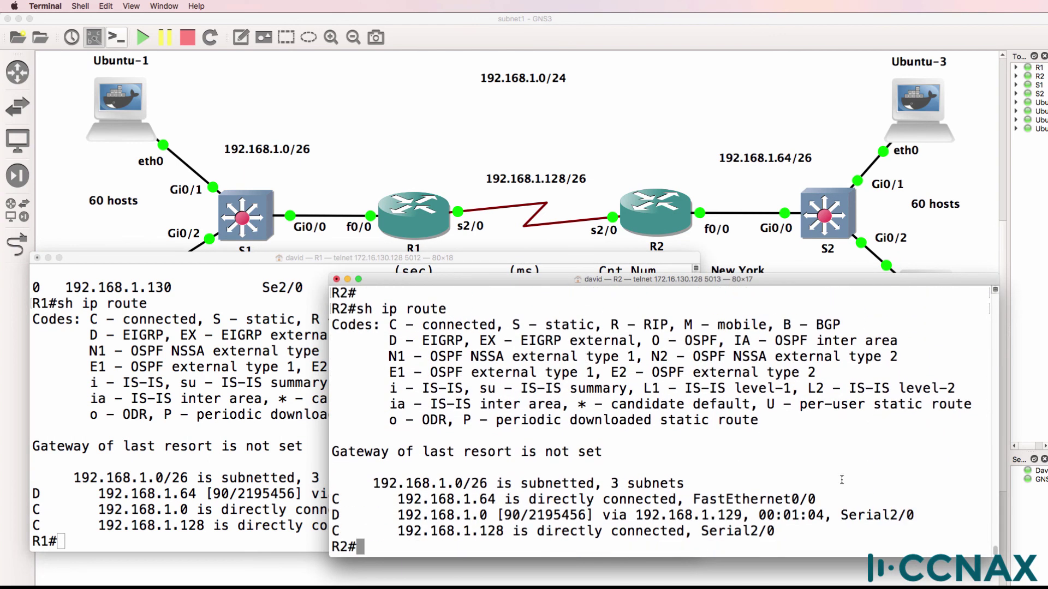
left_click_drag(388, 500, 861, 503)
left_click_drag(397, 532, 786, 534)
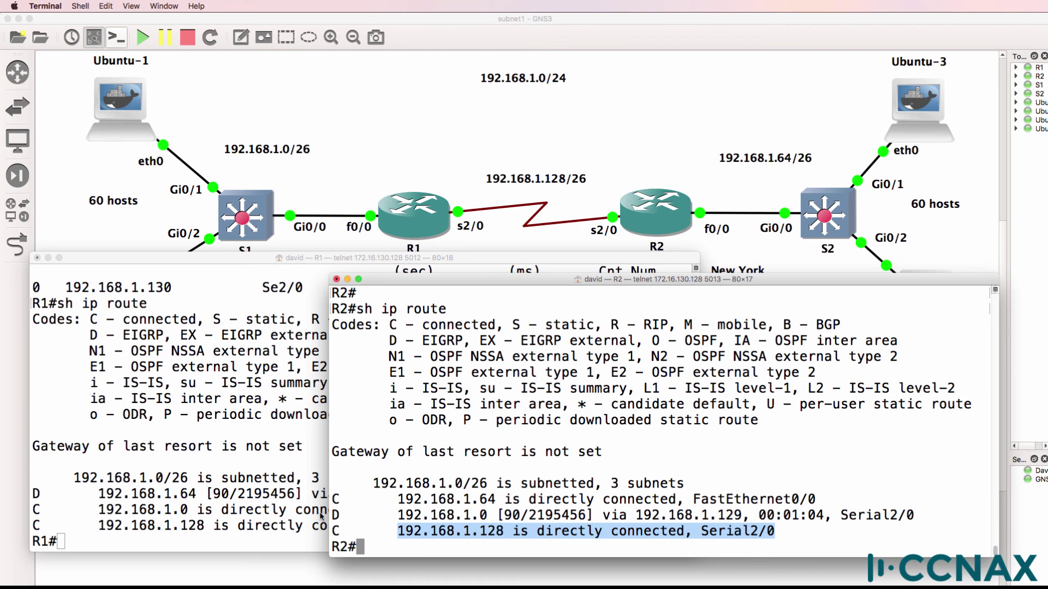
left_click_drag(331, 516, 749, 510)
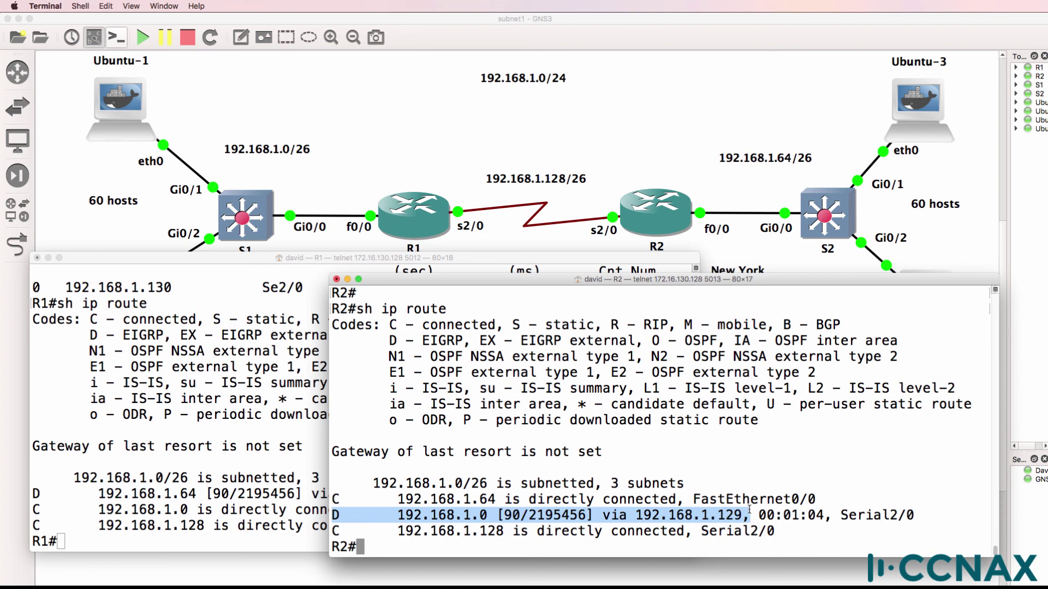
left_click_drag(749, 510, 494, 521)
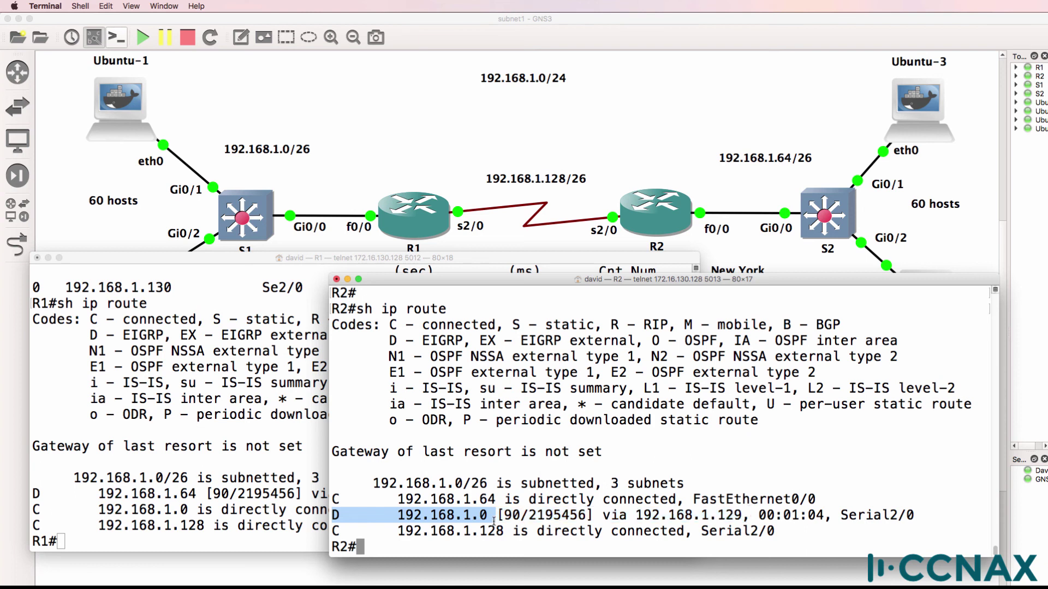
Step: Ping 192.168.1.65 and then 192.168.1.66 from R1
type("pi")
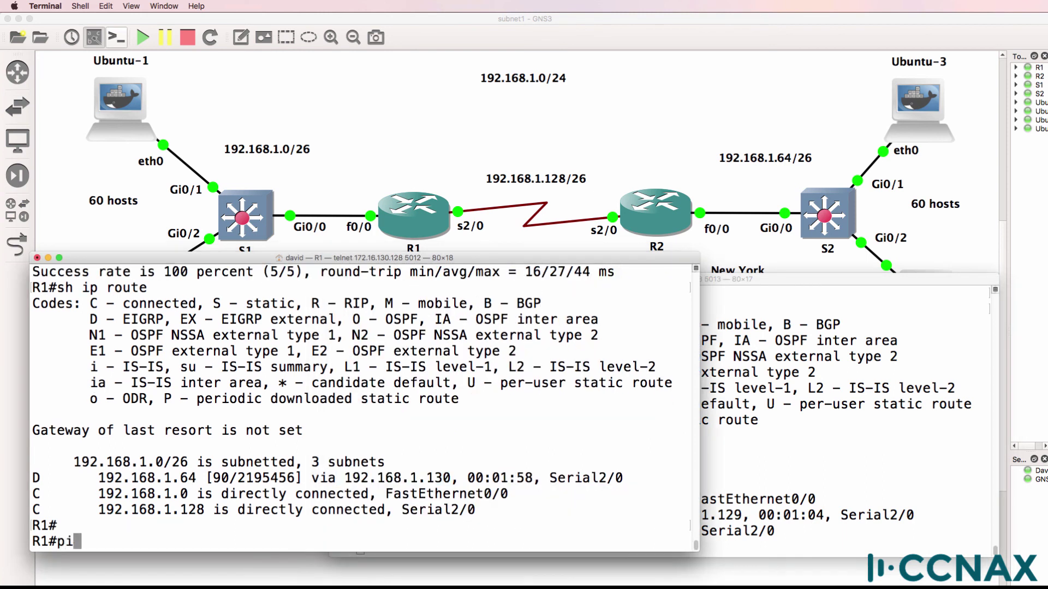
type("ng 192.168.1.65")
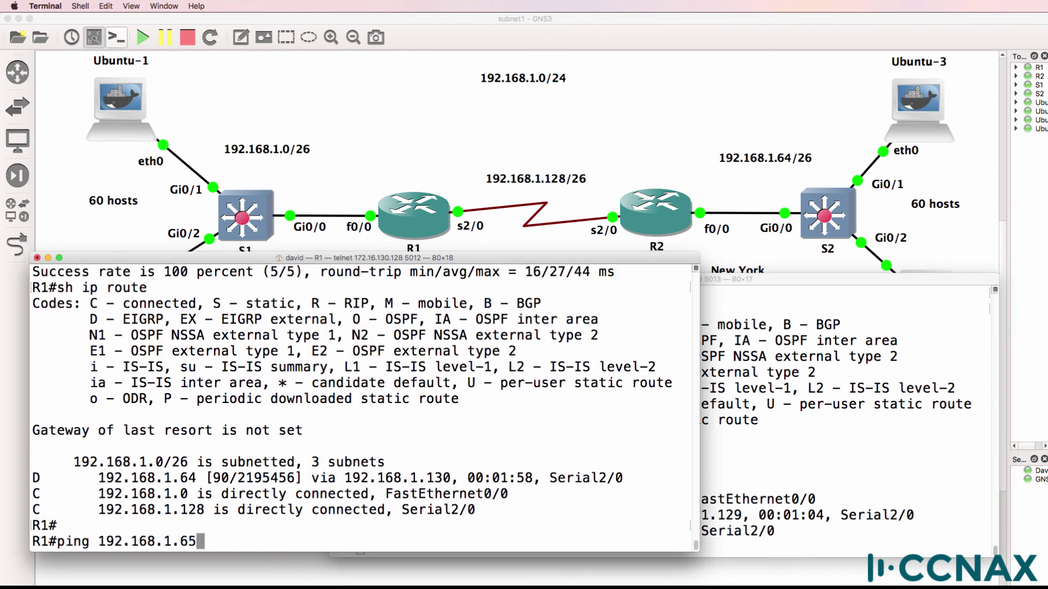
key("Return")
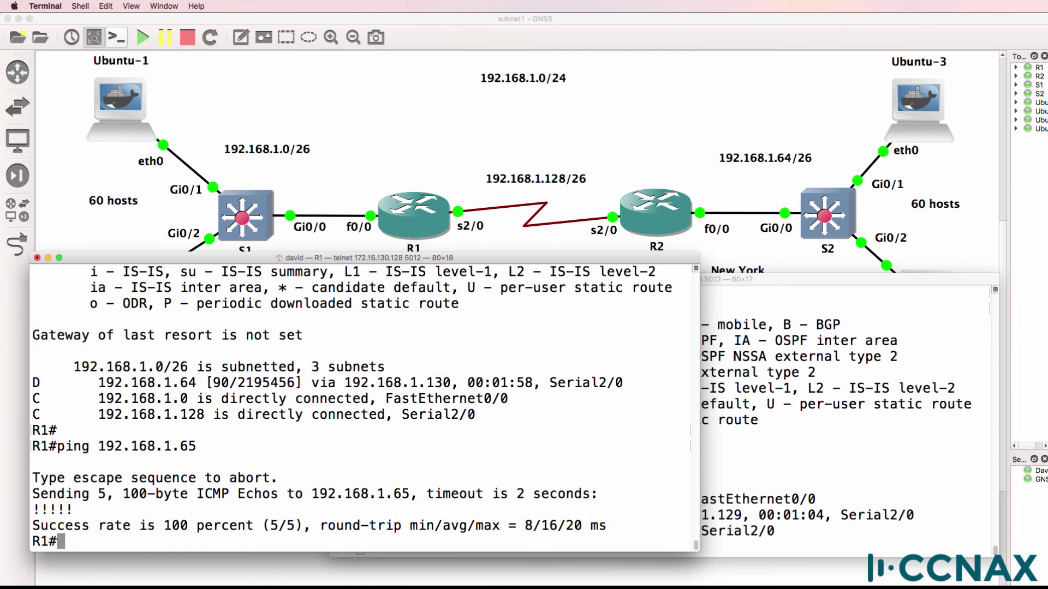
key("Up")
key("BackSpace")
type("68.1.66")
key("Return")
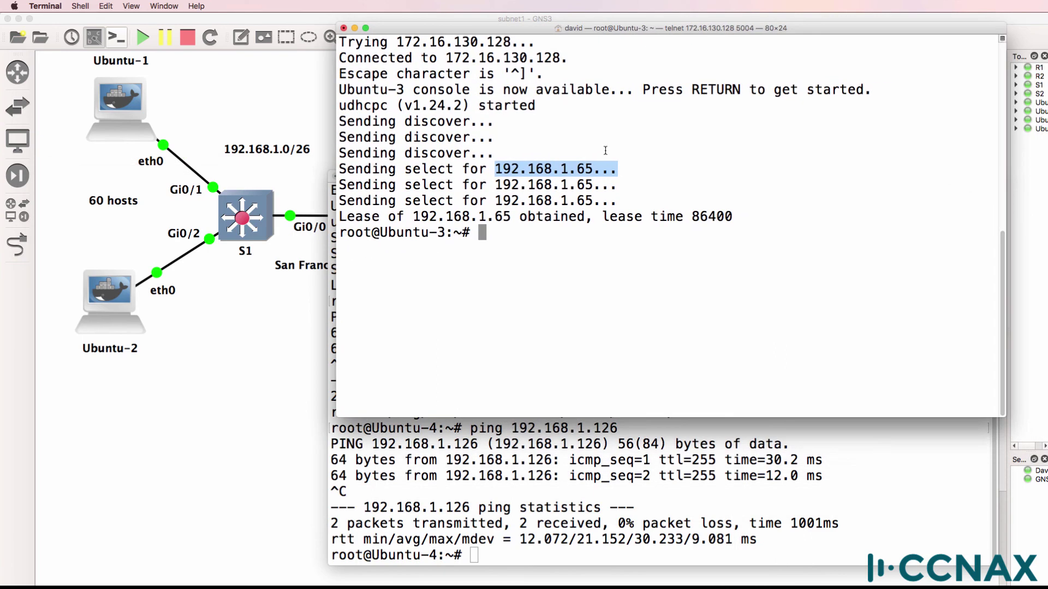
Step: Check eth0 on Ubuntu-3 (192.168.1.65) and Ubuntu-4 (192.168.1.66) with ifconfig
triple_click(600, 170)
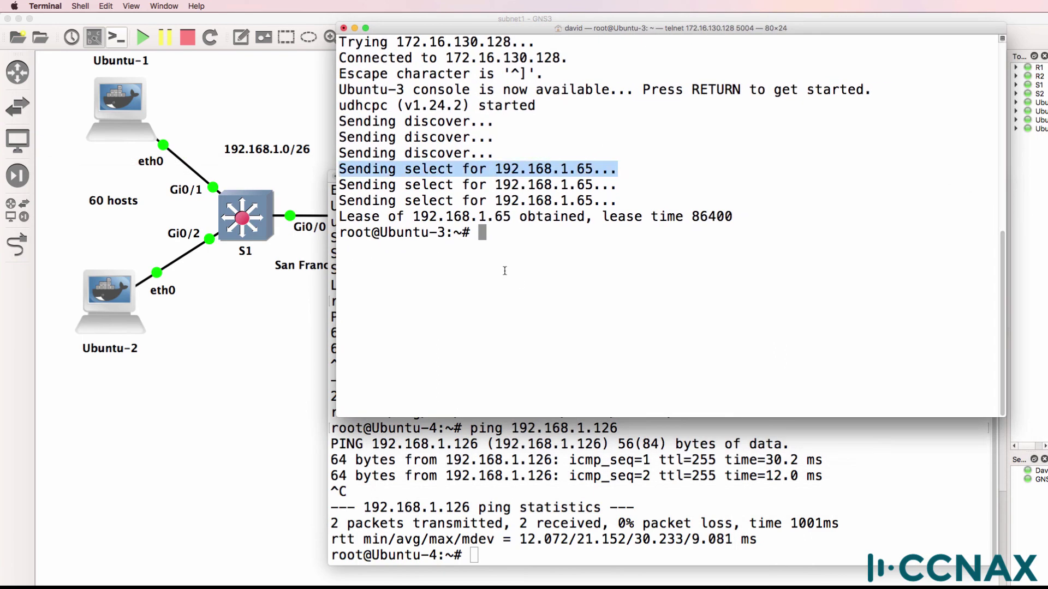
type("ifconf")
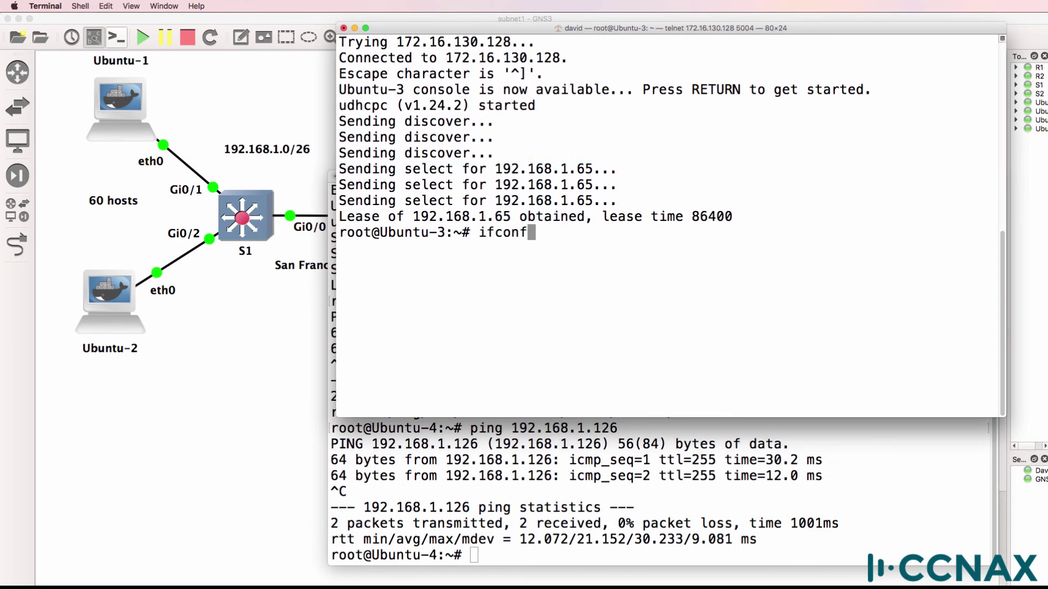
type("ig eth0")
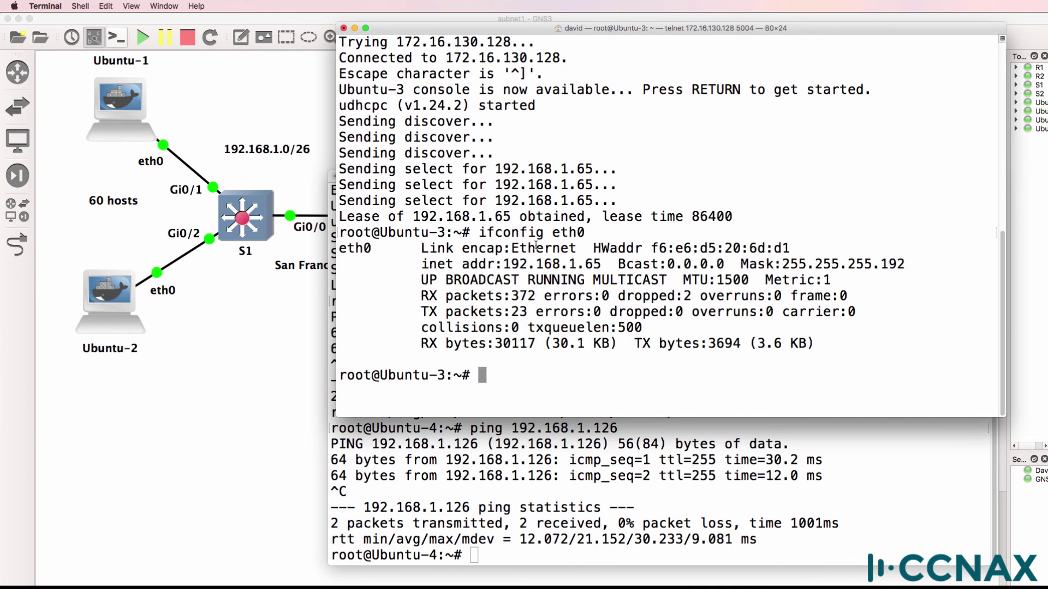
left_click_drag(504, 264, 607, 271)
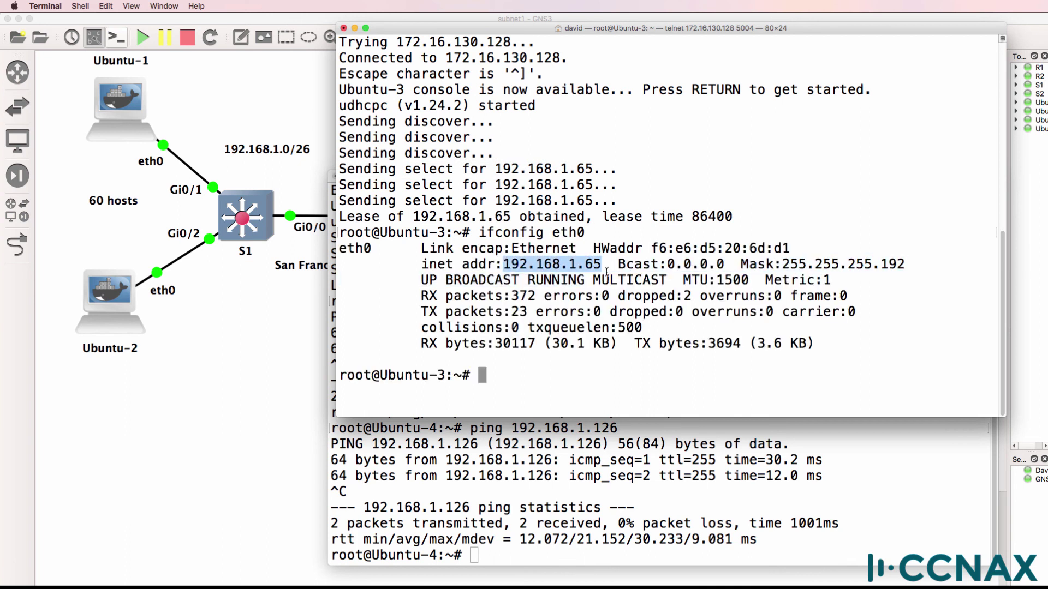
left_click(600, 463)
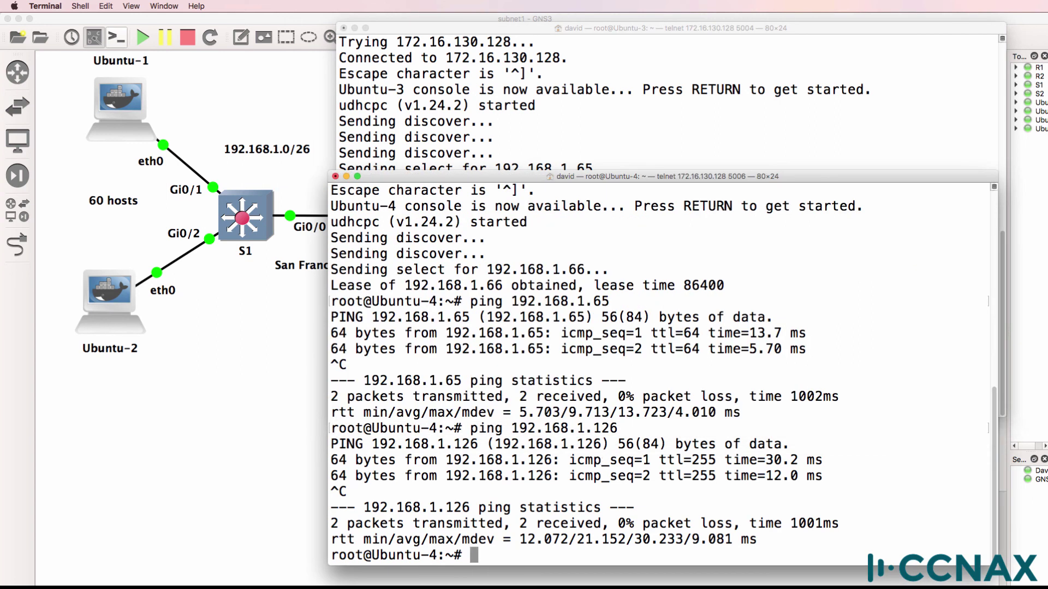
type("ifconfig eth0")
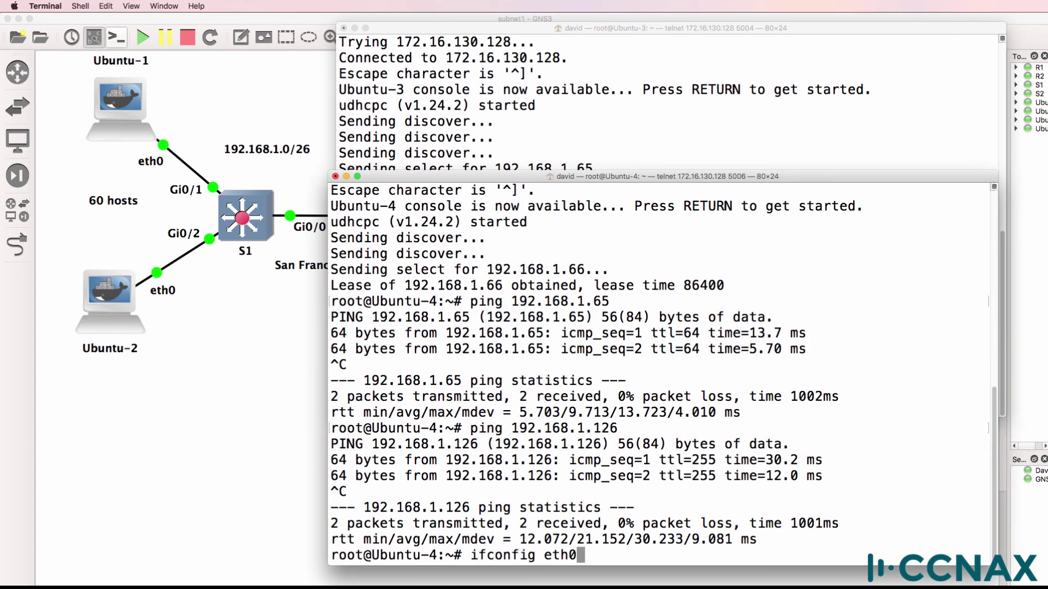
key("Return")
left_click_drag(595, 444, 487, 444)
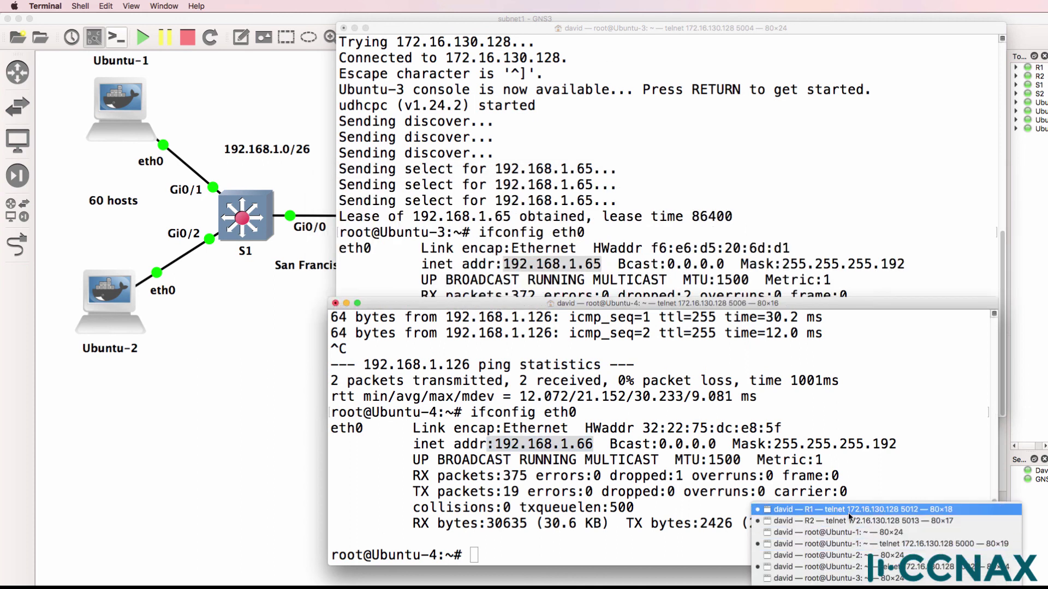
Step: Ping 192.168.1.66 and 192.168.1.65 again from R1, then return to the topology
left_click(849, 512)
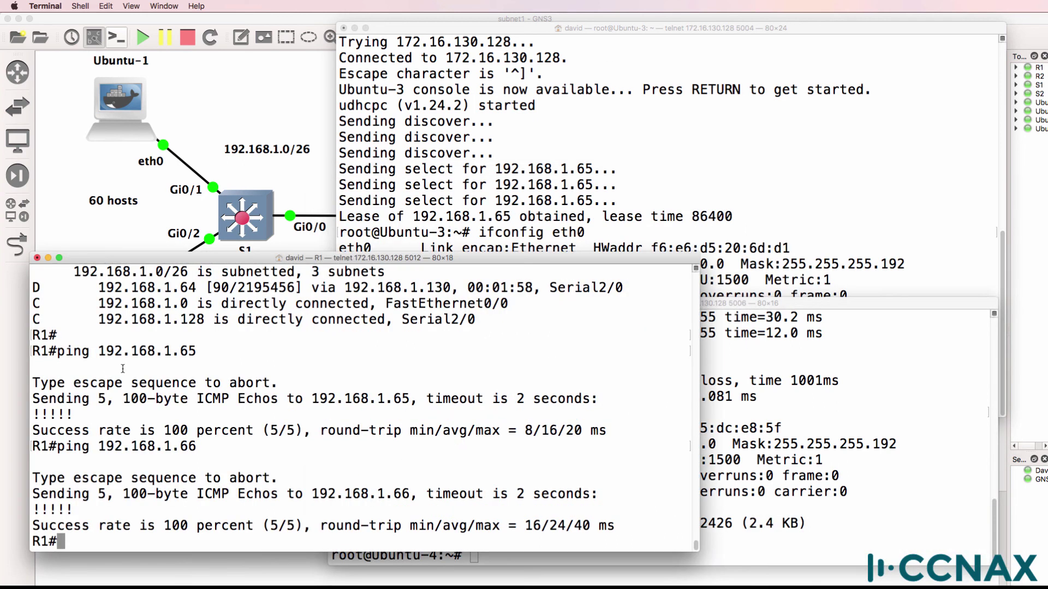
key("Up")
key("Return")
key("Up")
key("BackSpace")
type("5")
key("Return")
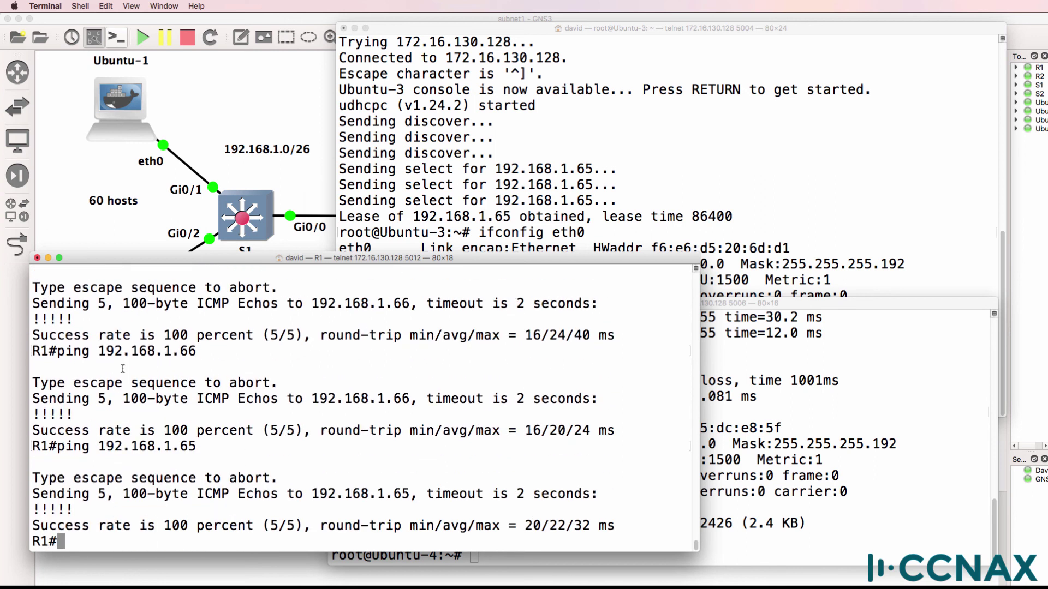
left_click(500, 156)
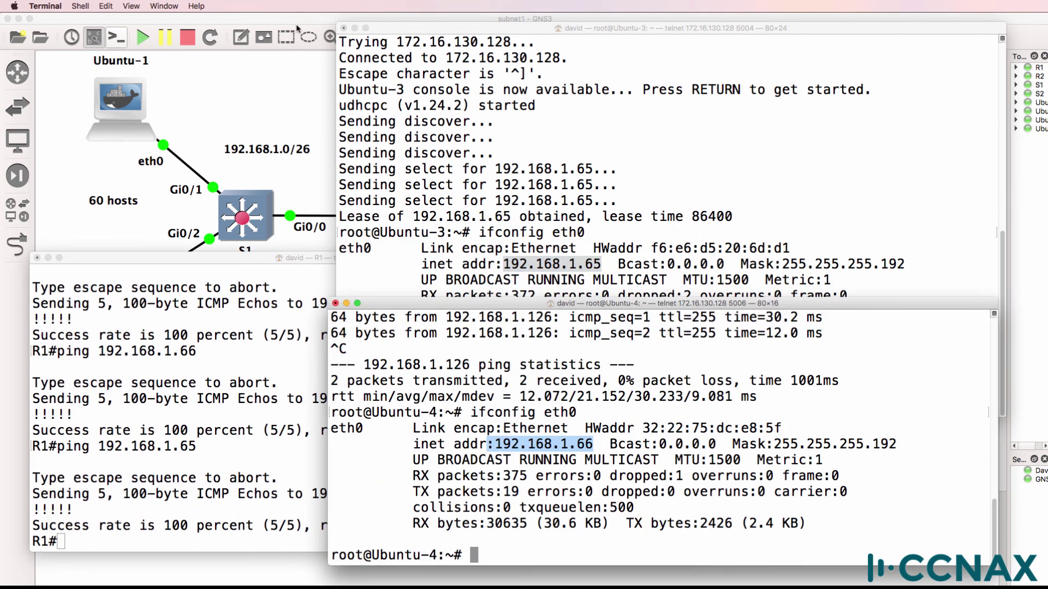
left_click(296, 24)
Step: Open the Ubuntu-1 console and ping 192.168.1.65 with no loss
right_click(885, 587)
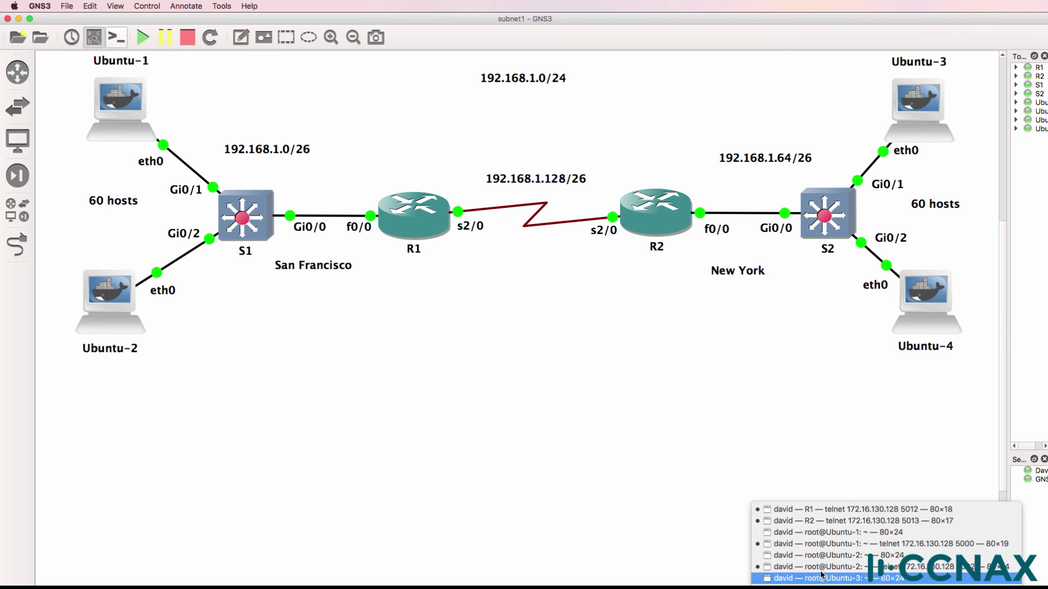
left_click(824, 544)
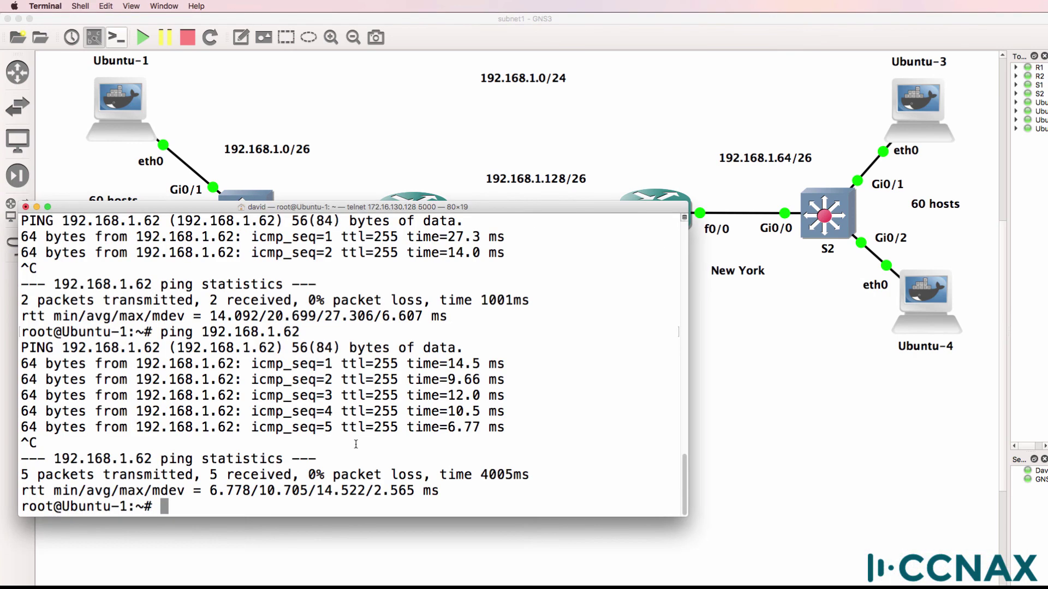
type("ping 192")
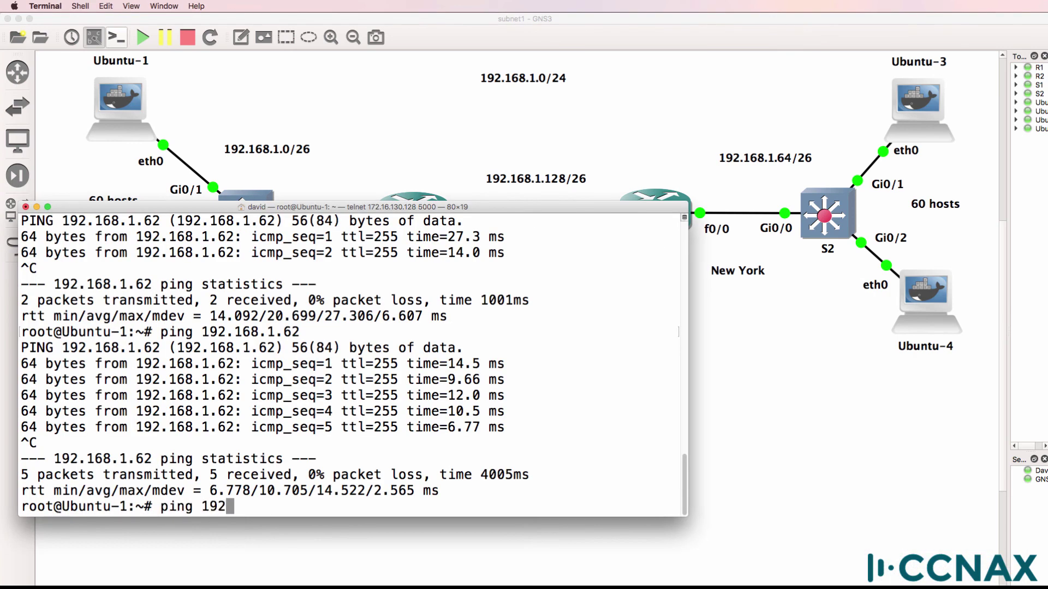
type(".168.1.65")
key("Return")
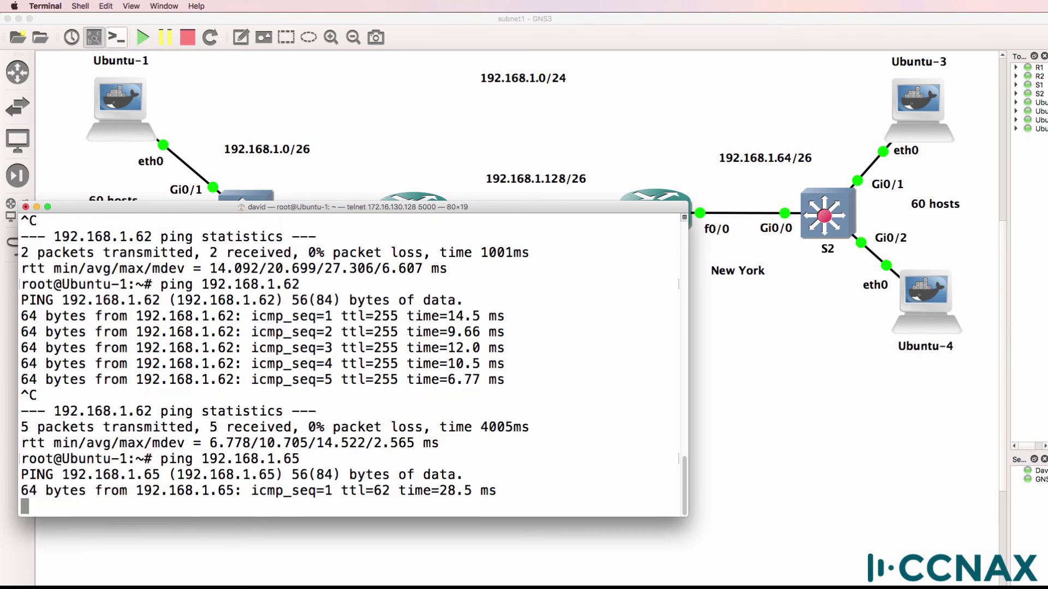
key("ctrl+c")
Step: Ping 192.168.1.66 from Ubuntu-1, then enter traceroute 192.168.1.65
key("Up")
key("BackSpace")
type("68.1.66")
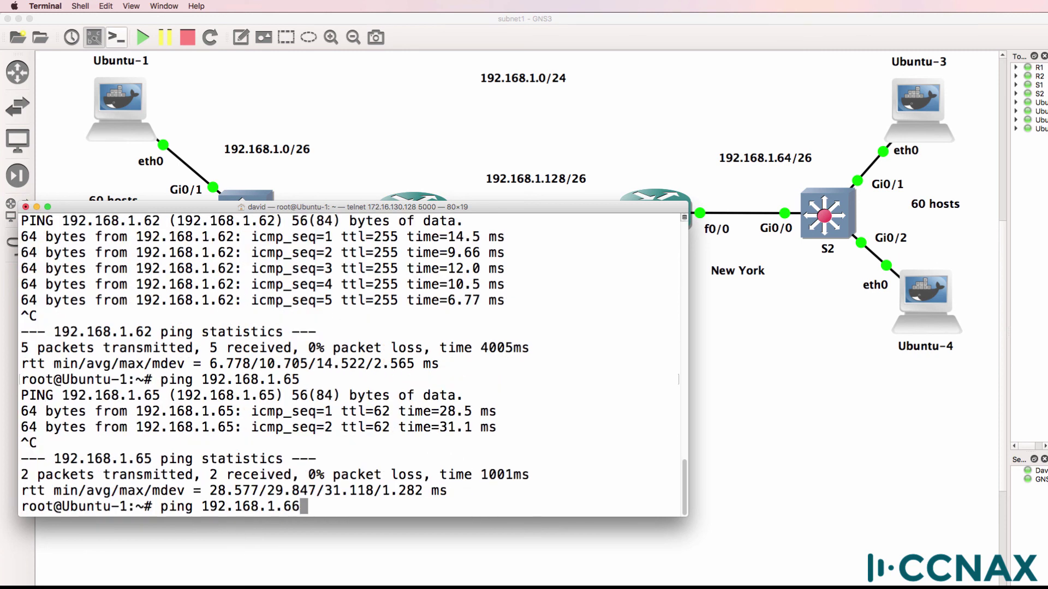
key("Return")
key("ctrl+c")
type("t")
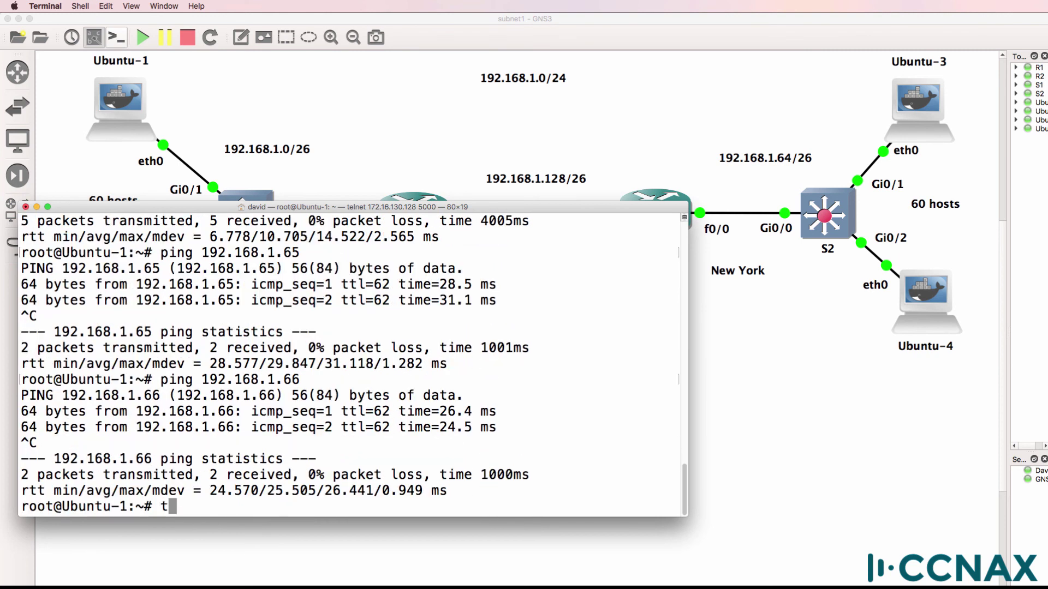
type("raceroute 192.168.1.")
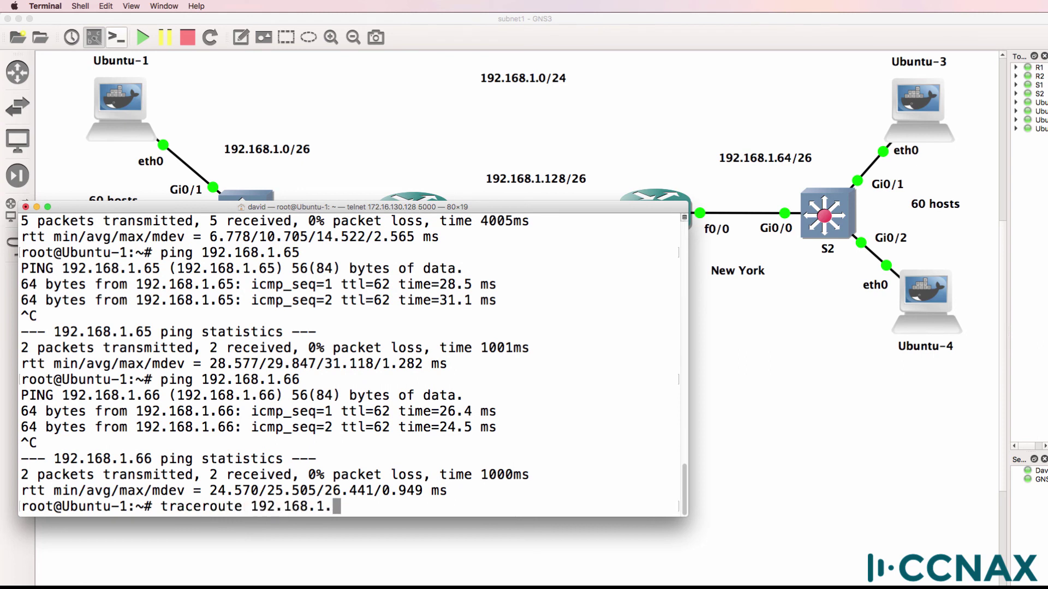
type("65")
Step: Run the traceroute and highlight hops 192.168.1.62, 192.168.1.130 and 192.168.1.65
key("Return")
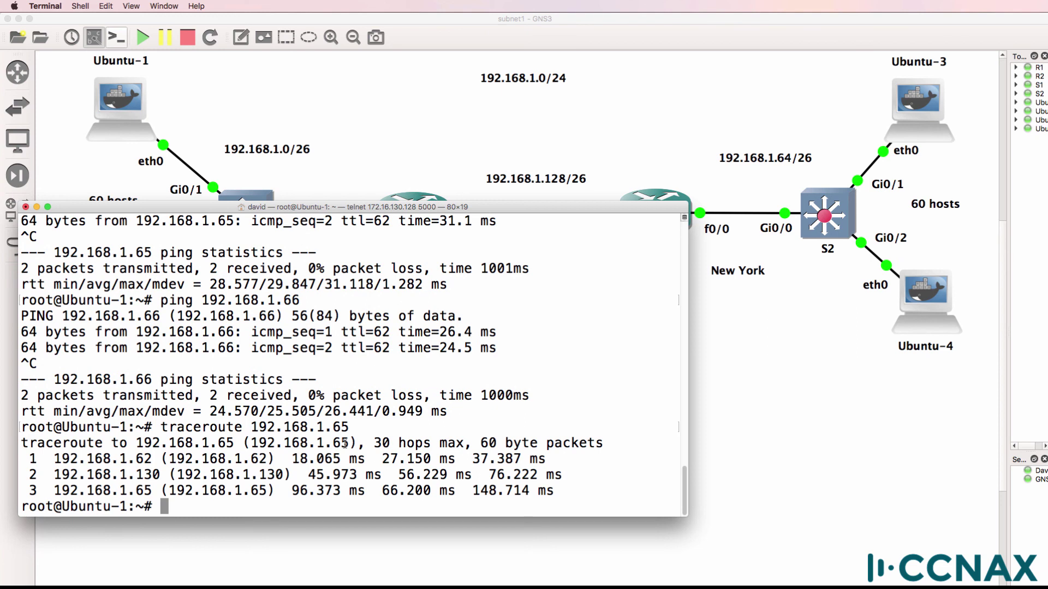
left_click_drag(62, 460, 177, 457)
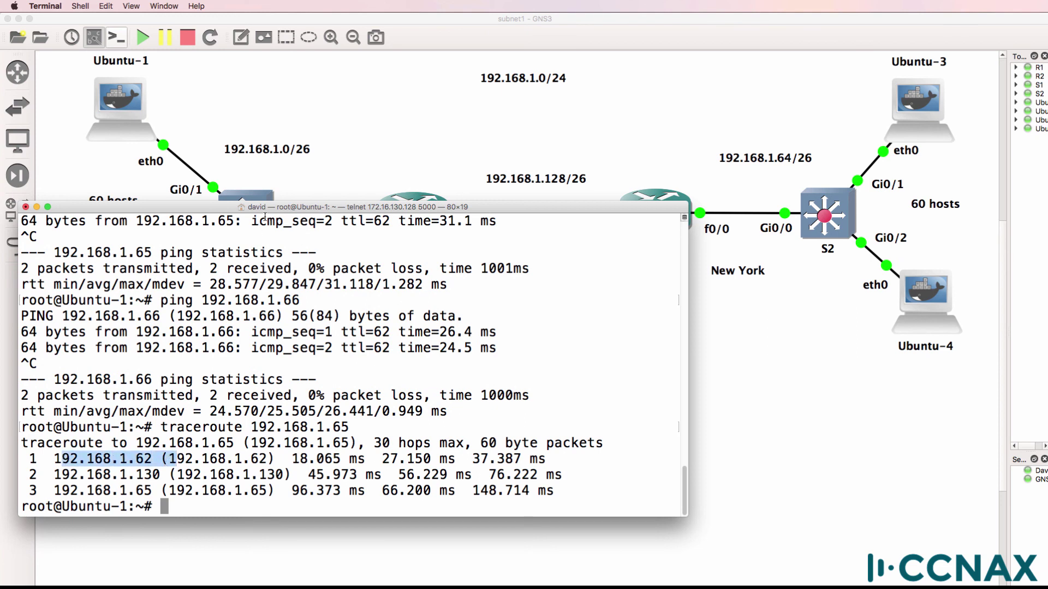
left_click_drag(267, 210, 308, 275)
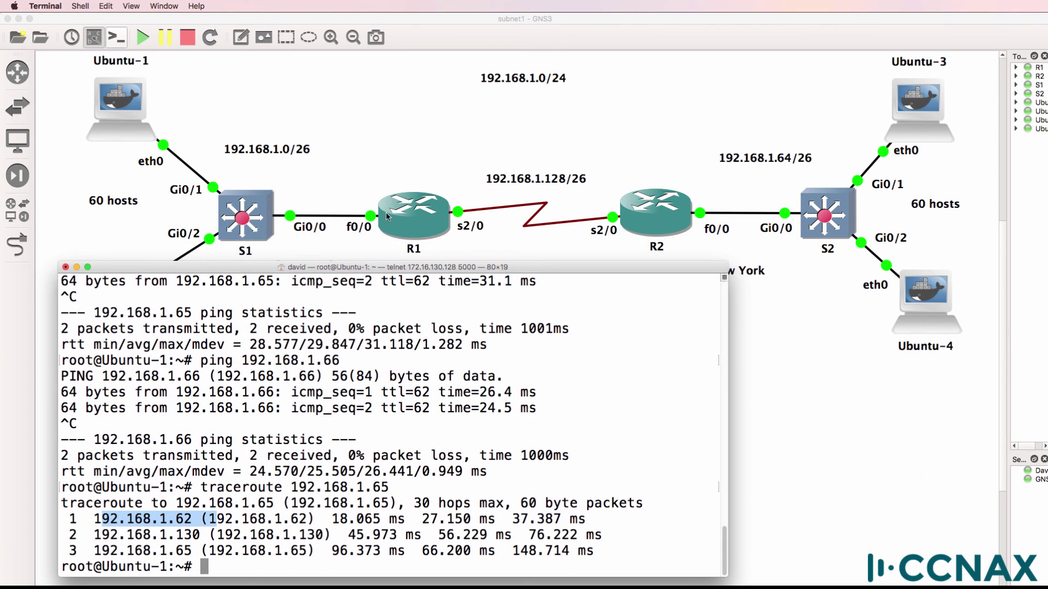
left_click_drag(82, 537, 205, 535)
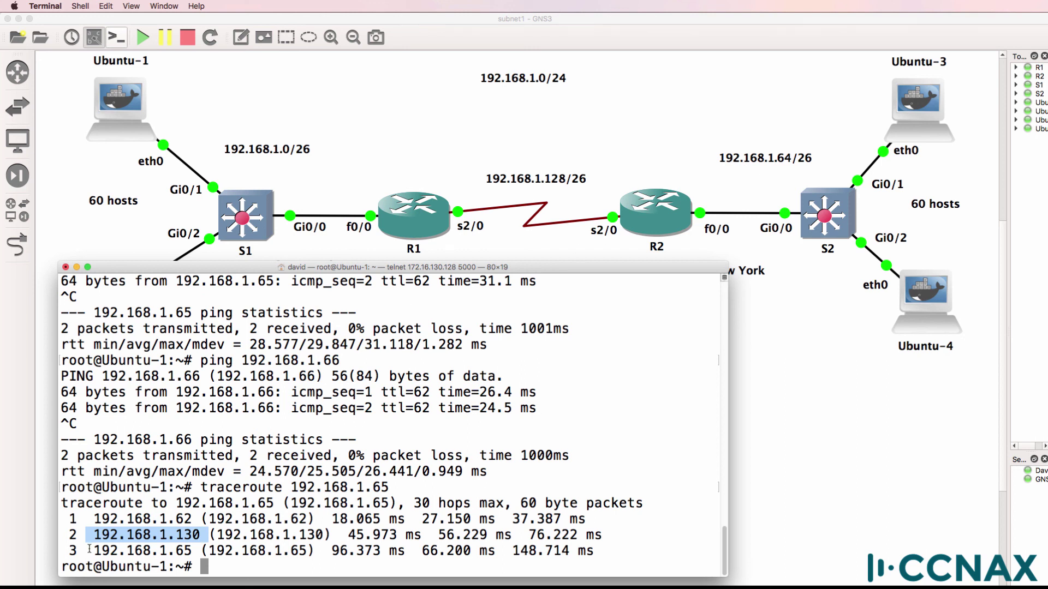
left_click_drag(89, 549, 221, 548)
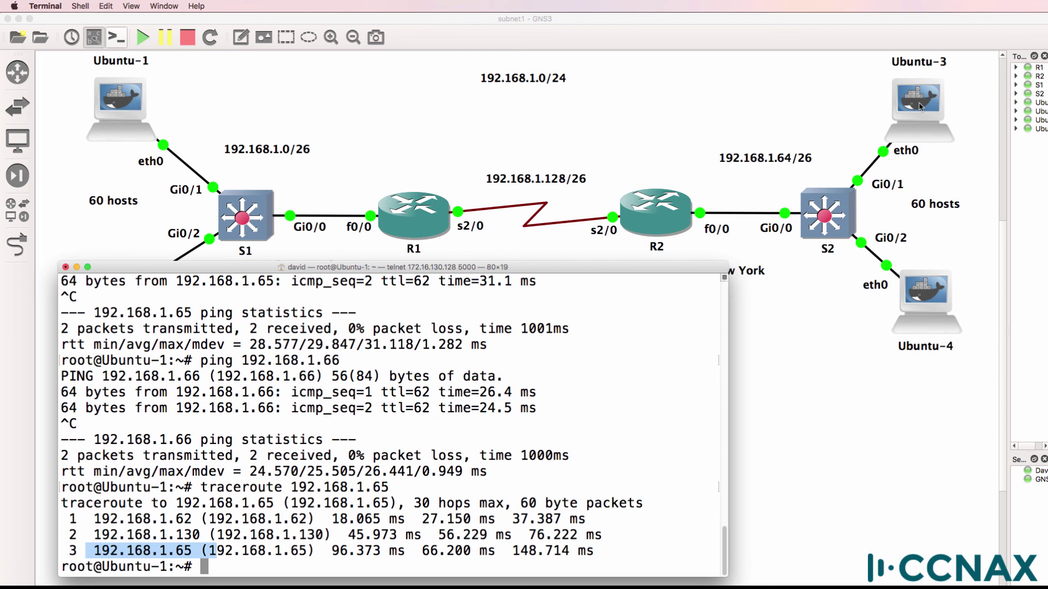
left_click_drag(92, 534, 212, 520)
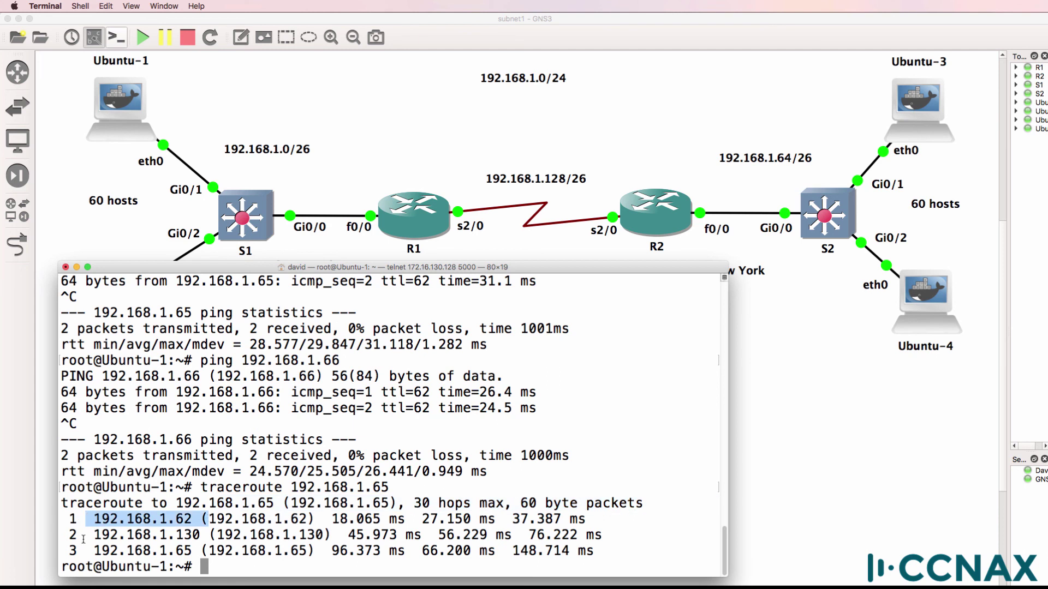
left_click_drag(91, 535, 202, 535)
left_click_drag(86, 551, 194, 548)
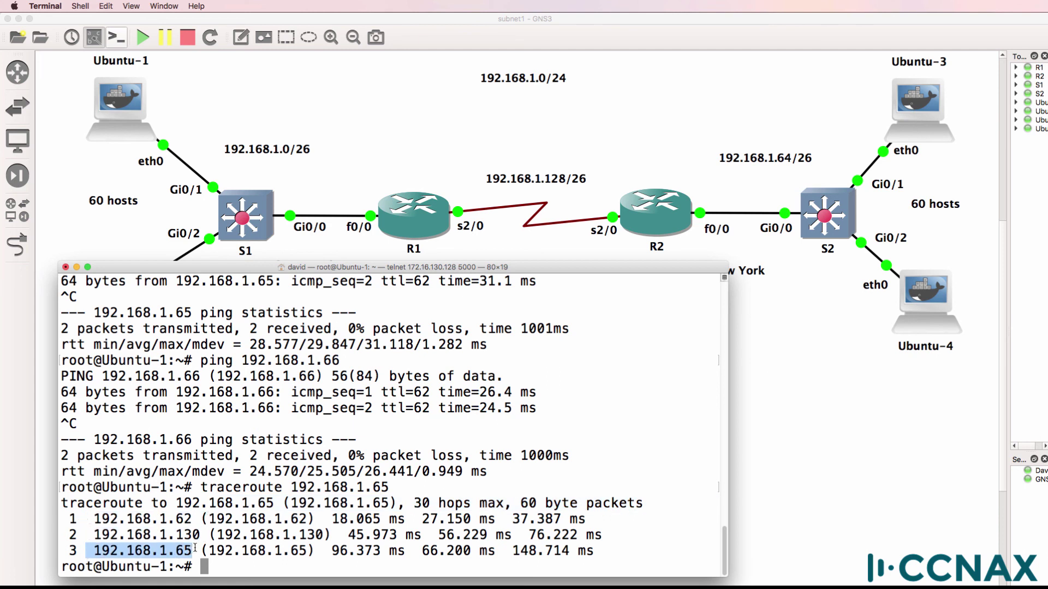
left_click(566, 104)
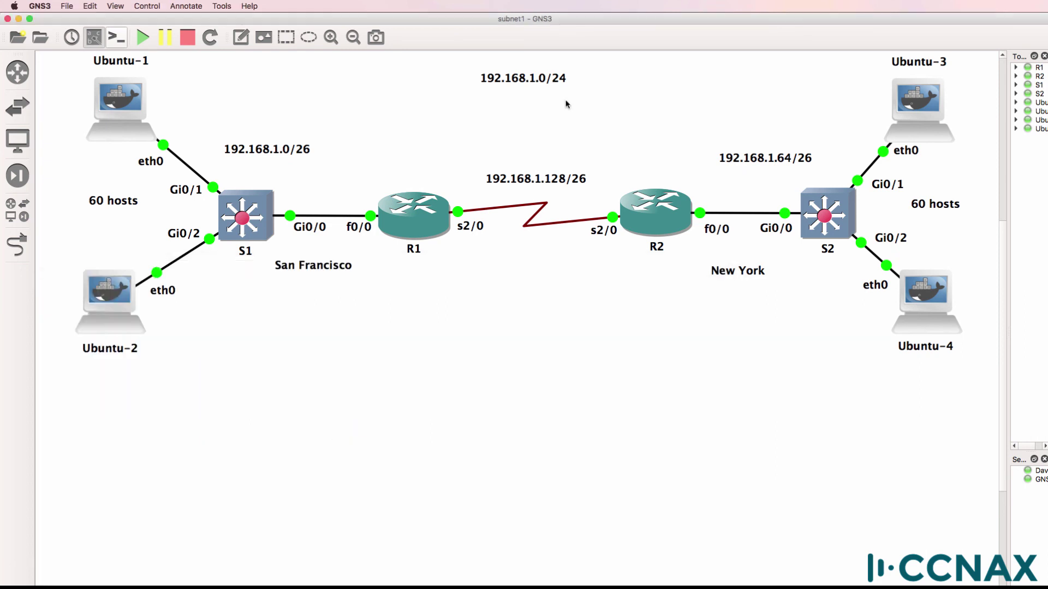